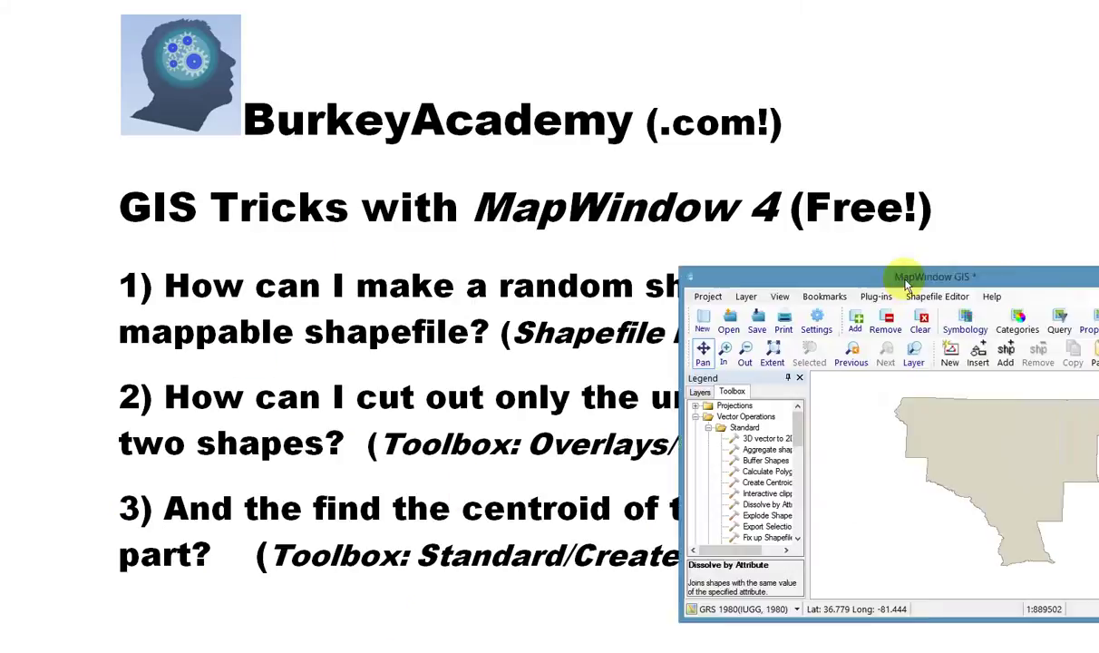
- Switch to MapWindow GIS and narrow its legend pane to give the map more room
{"action": "left_click", "coordinate": [599, 105]}
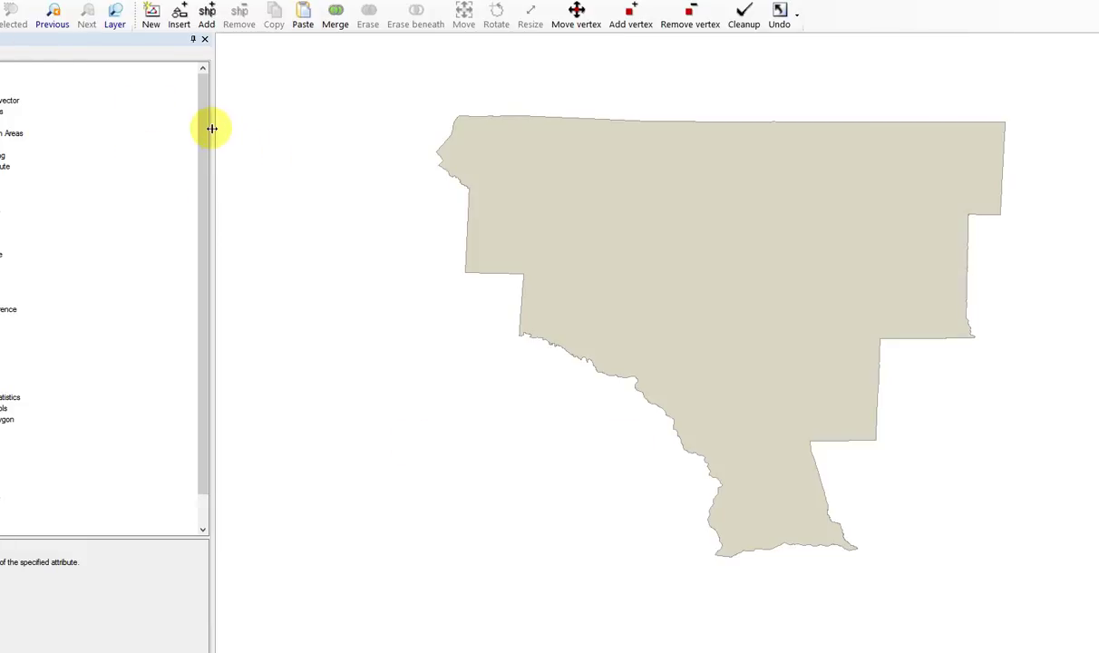
{"action": "left_click_drag", "start_coordinate": [216, 133], "coordinate": [97, 147]}
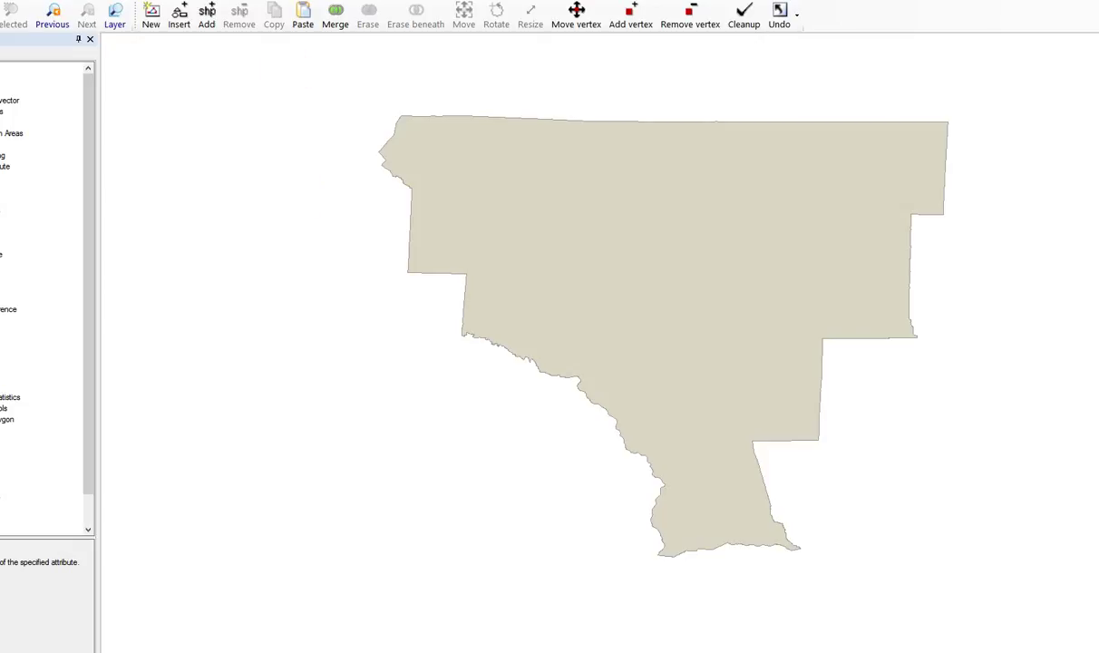
- Disable the Shapefile Editor plug-in and enable it again
{"action": "left_click", "coordinate": [77, 1]}
{"action": "left_click", "coordinate": [77, 1]}
{"action": "left_click", "coordinate": [77, 1]}
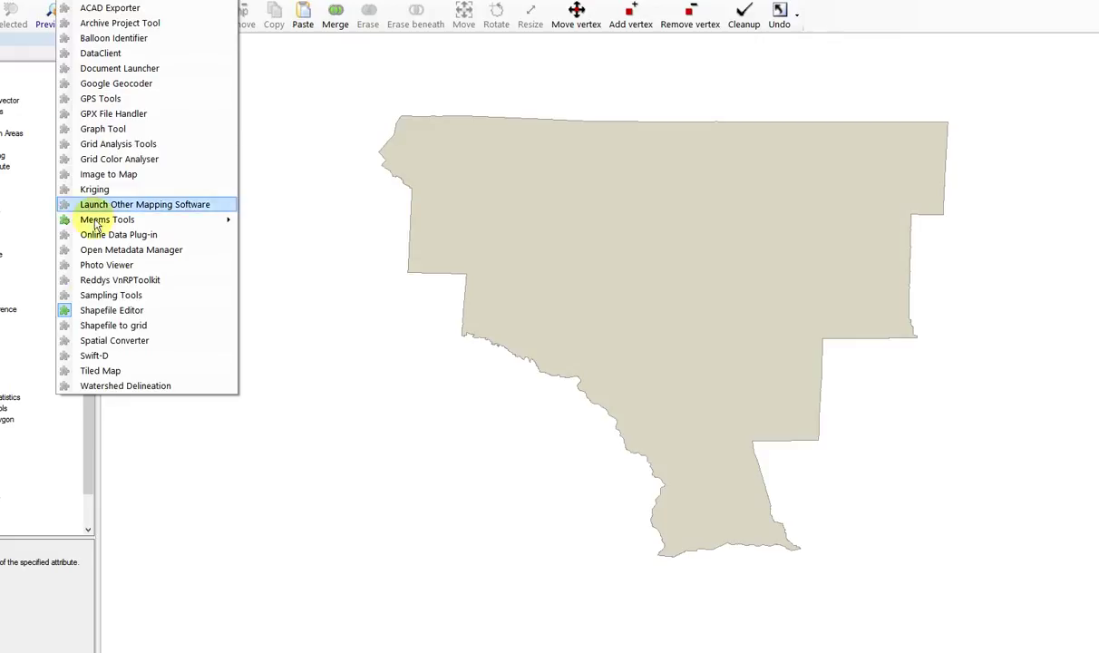
{"action": "left_click", "coordinate": [100, 312]}
{"action": "left_click", "coordinate": [77, 1]}
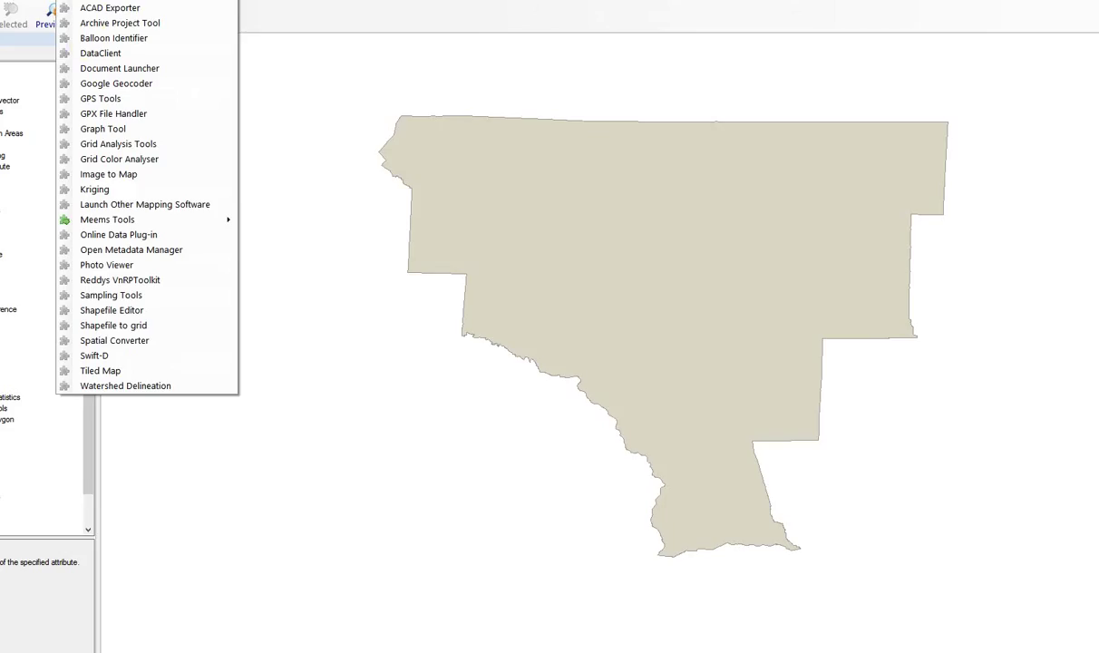
{"action": "left_click", "coordinate": [100, 311]}
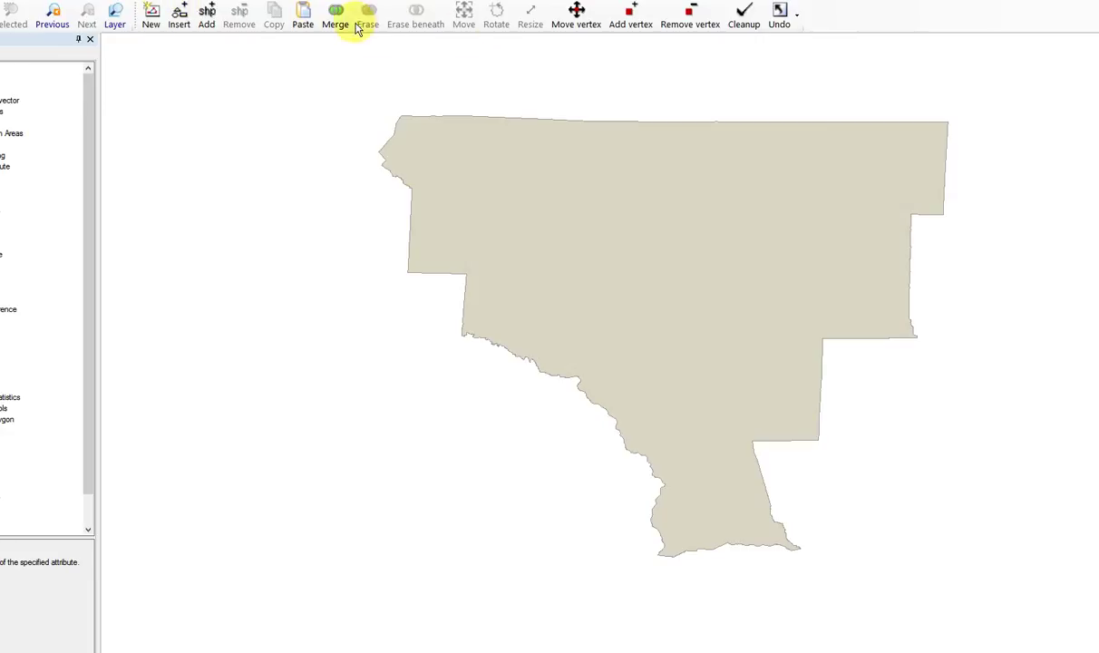
- Begin a new shapefile and set its file to "Hexagon 2" in the Academy stuff folder
{"action": "left_click", "coordinate": [179, 16]}
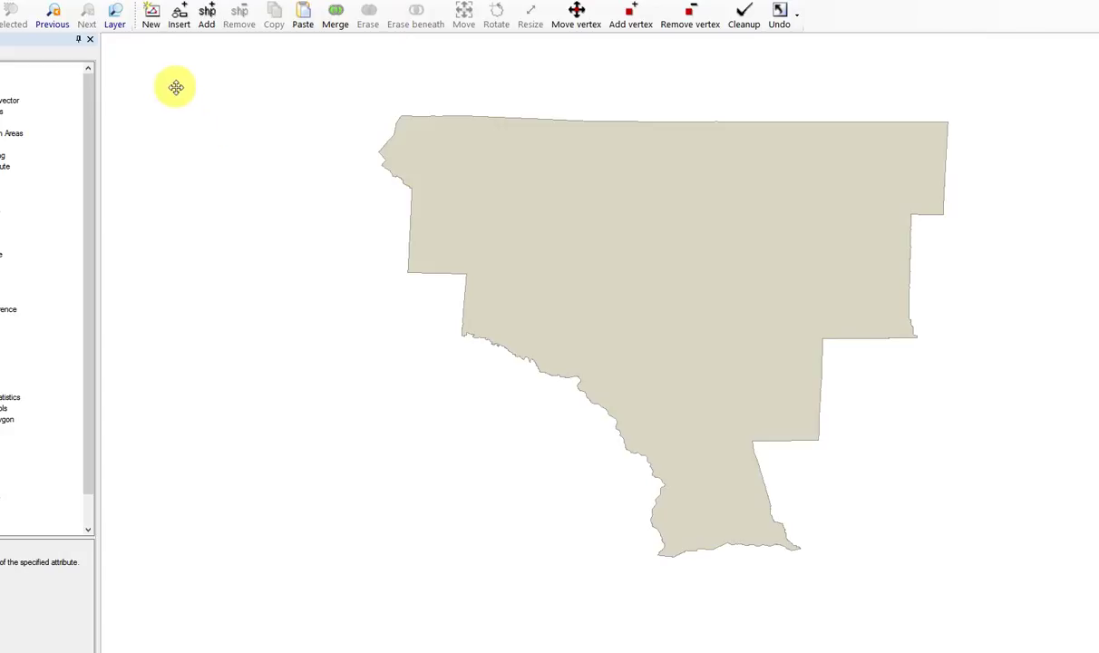
{"action": "left_click", "coordinate": [152, 18]}
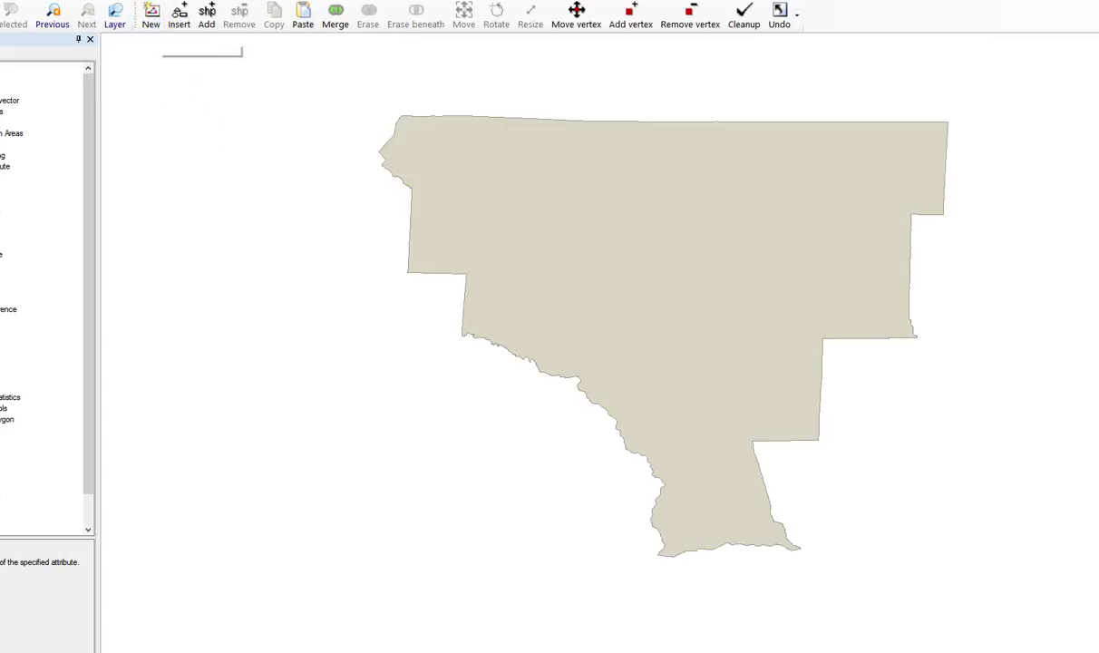
{"action": "left_click", "coordinate": [150, 25]}
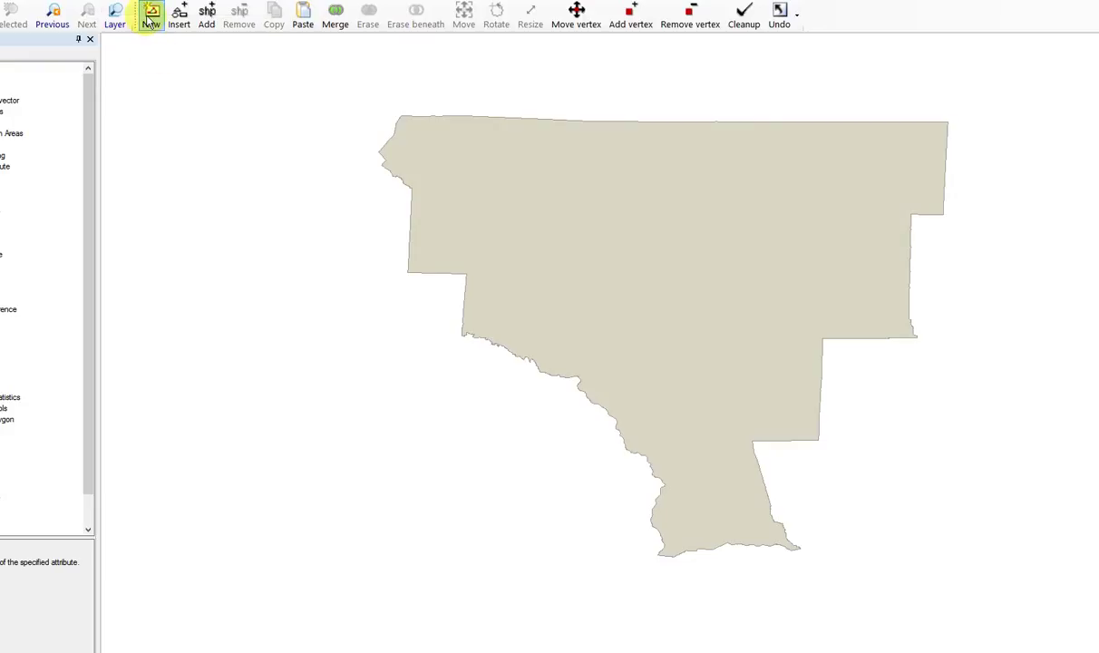
{"action": "left_click", "coordinate": [152, 22]}
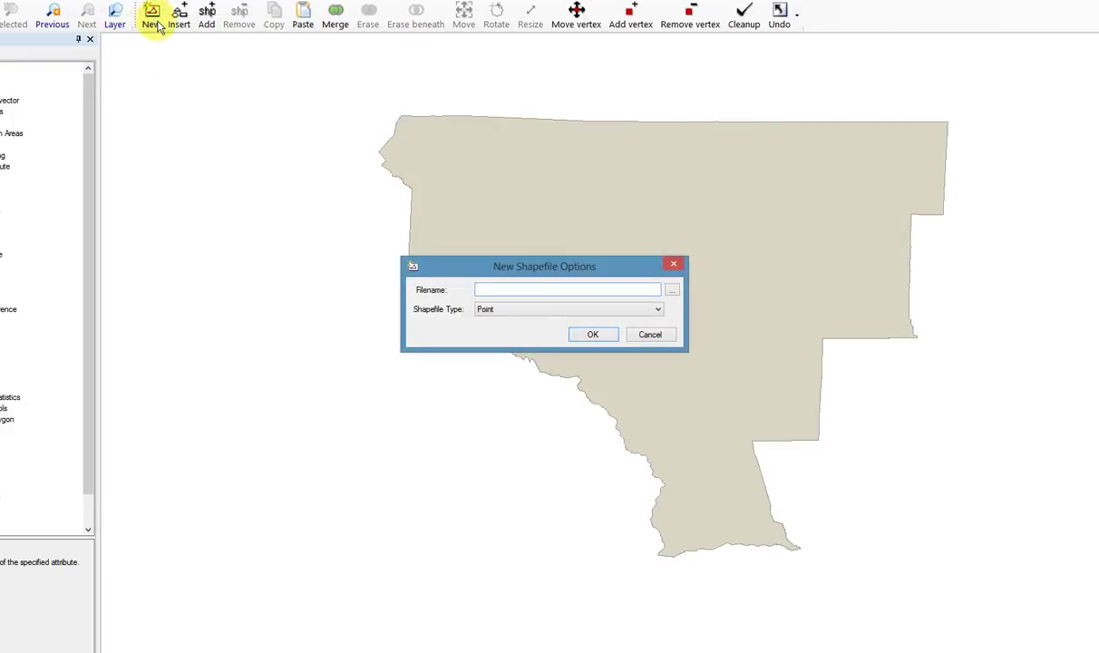
{"action": "left_click", "coordinate": [498, 288]}
{"action": "left_click_drag", "start_coordinate": [485, 267], "coordinate": [269, 156]}
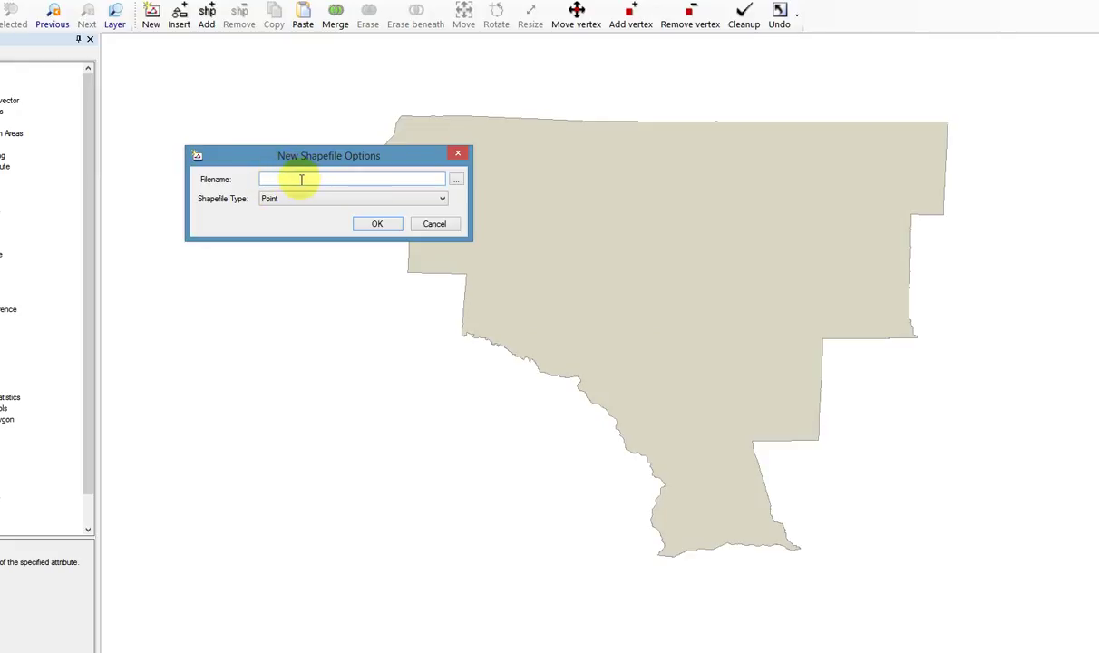
{"action": "left_click", "coordinate": [456, 183]}
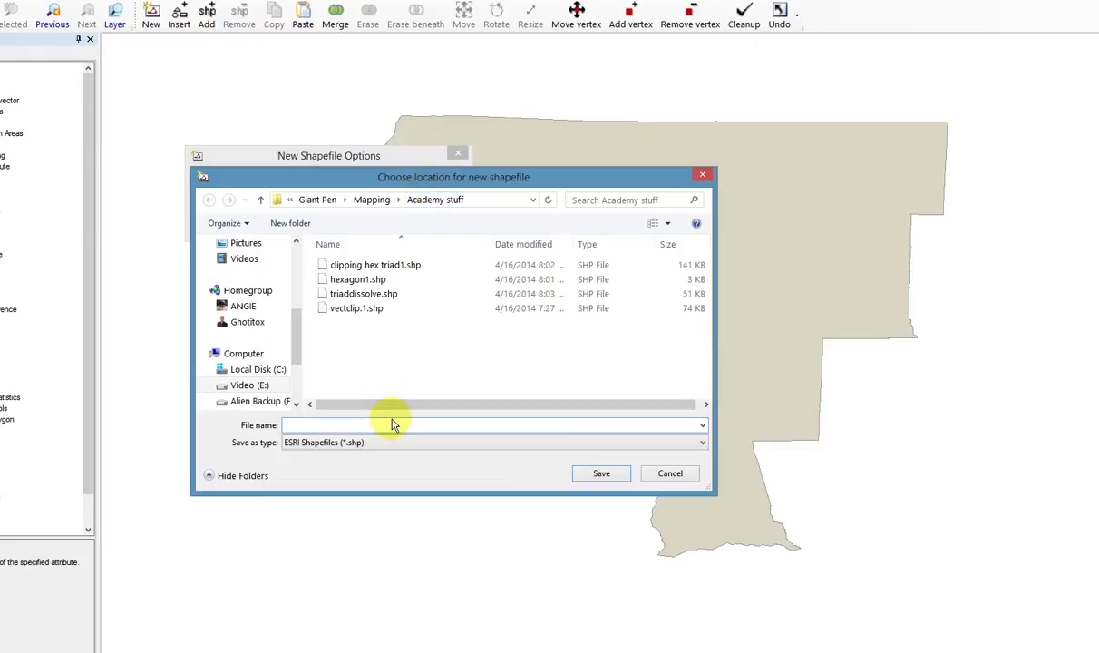
{"action": "type", "text": "Hexagon"}
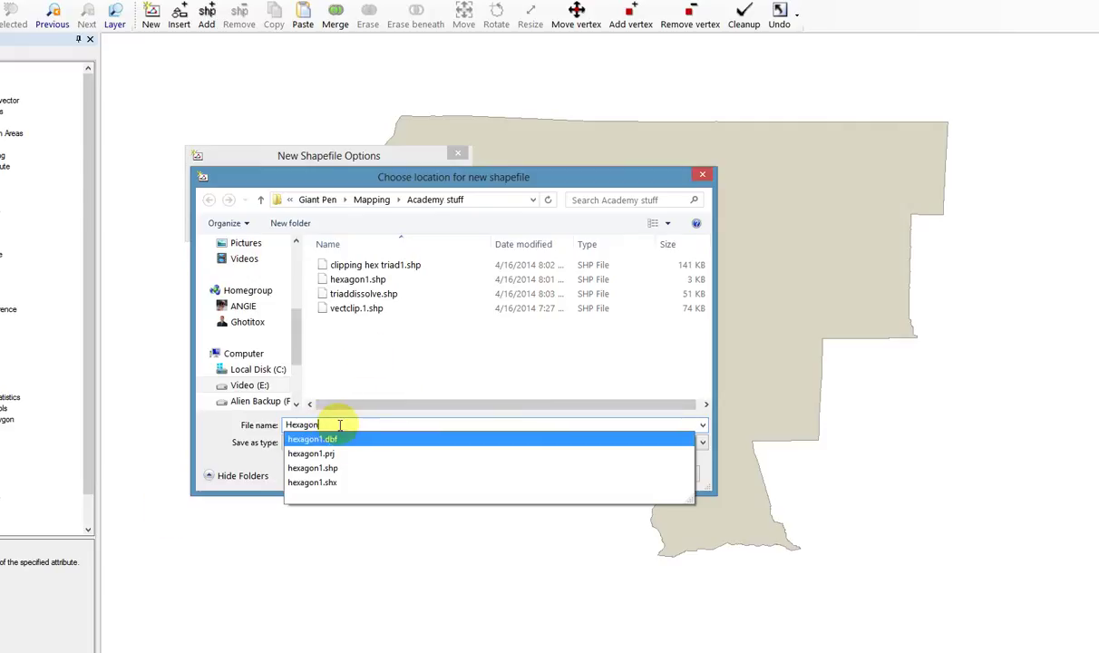
{"action": "type", "text": "2"}
{"action": "left_click", "coordinate": [606, 474]}
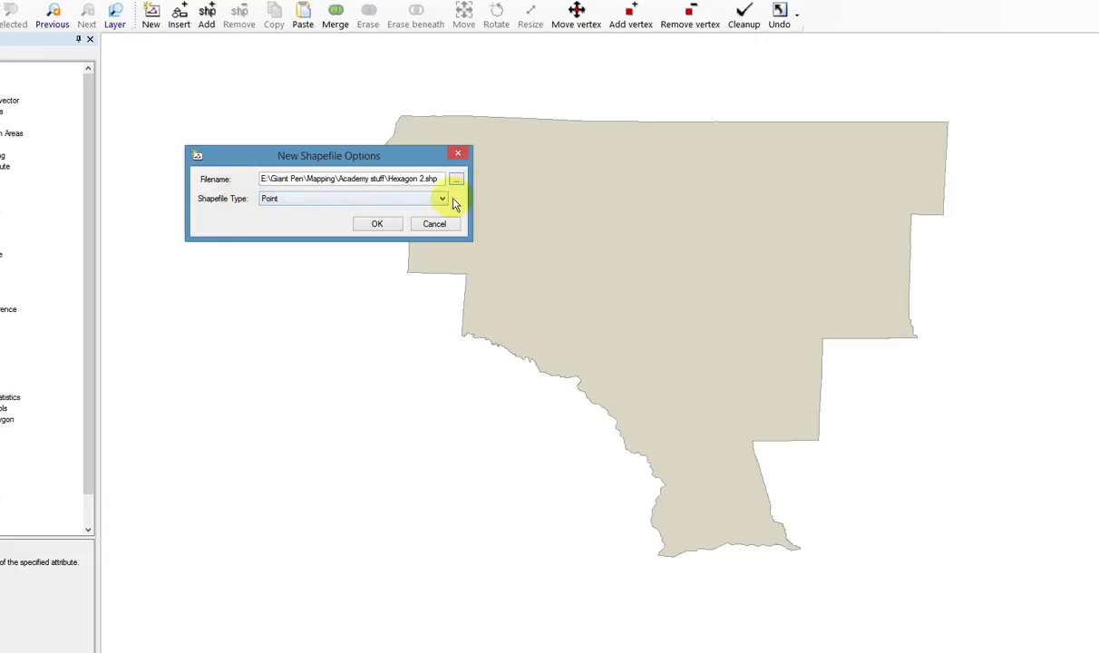
- Set the new shapefile's type to Polygon and create the empty shapefile
{"action": "left_click", "coordinate": [442, 202]}
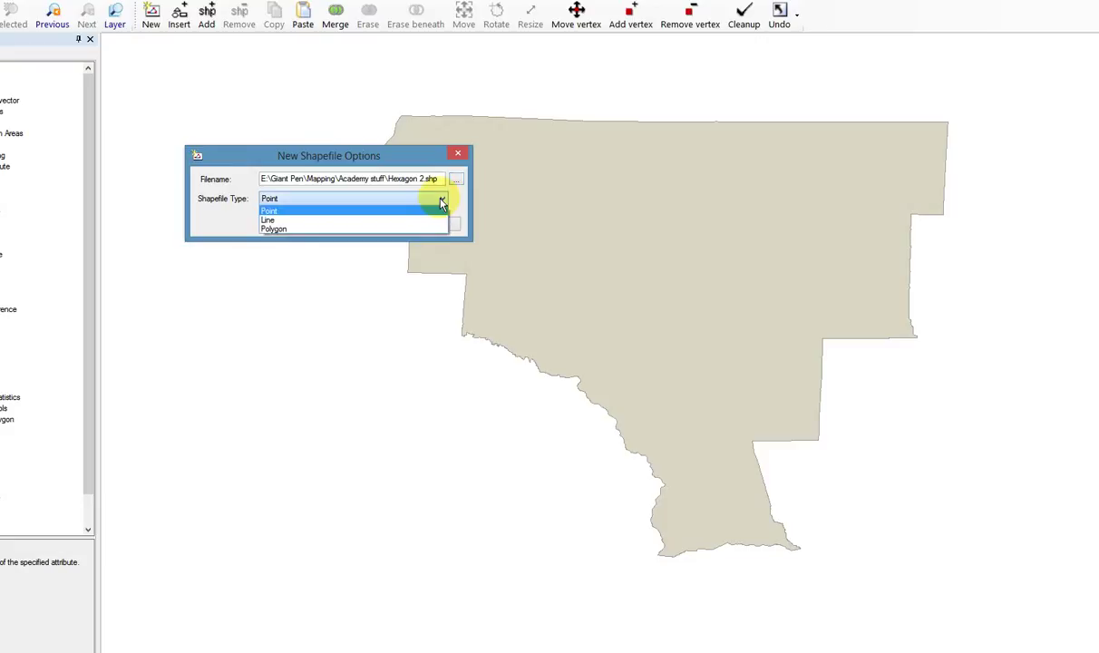
{"action": "left_click", "coordinate": [283, 230]}
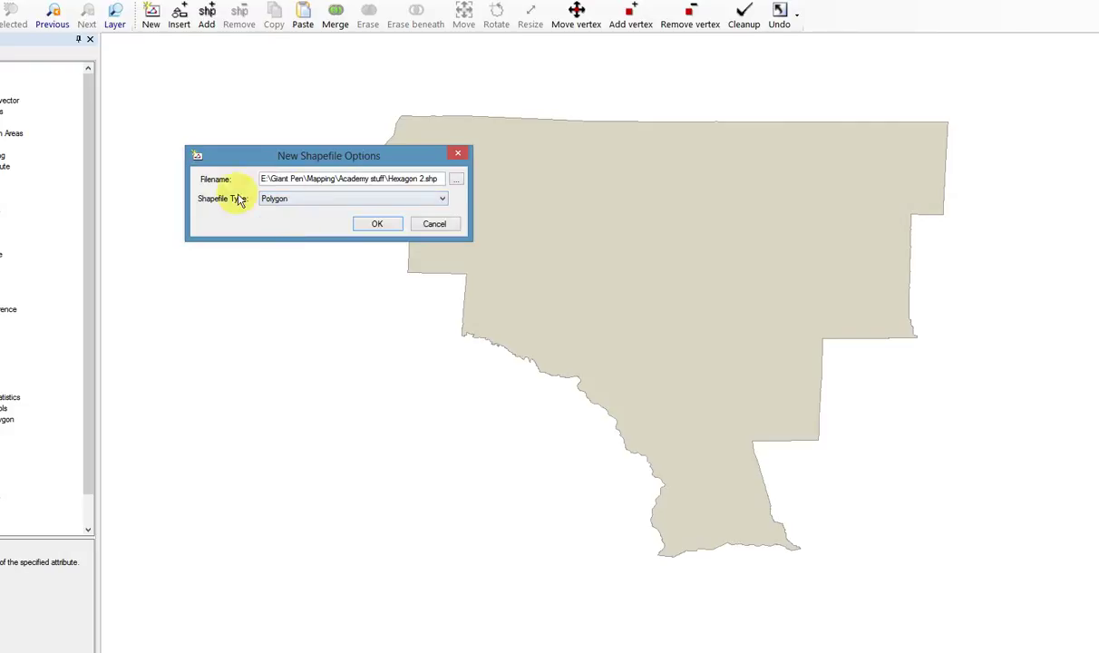
{"action": "left_click", "coordinate": [377, 225]}
{"action": "left_click_drag", "start_coordinate": [529, 256], "coordinate": [403, 155]}
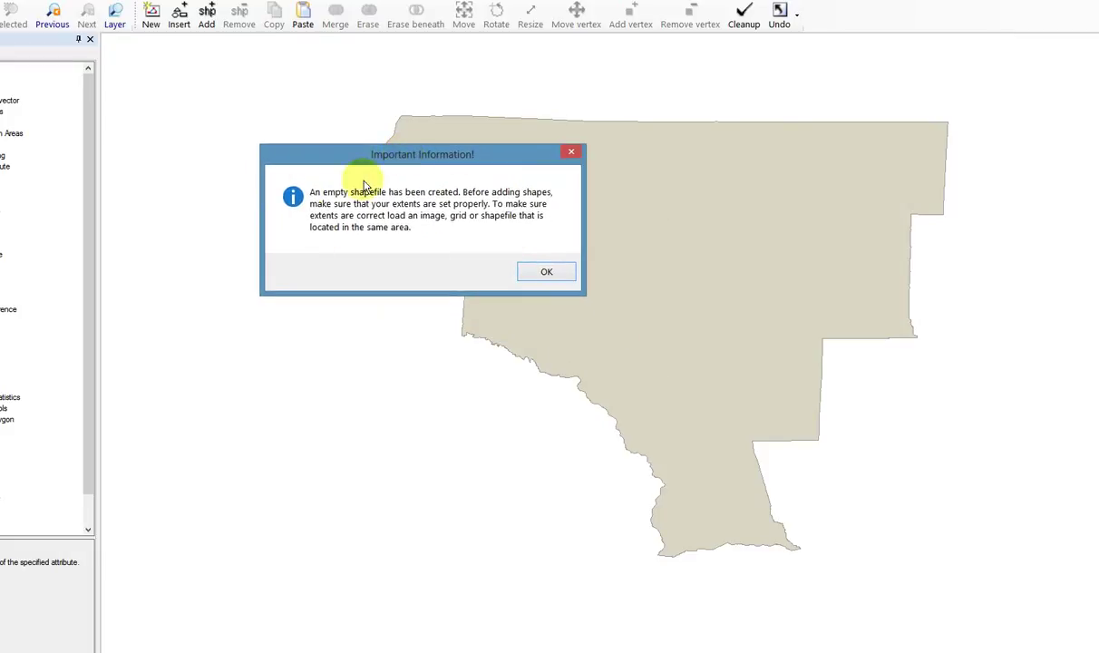
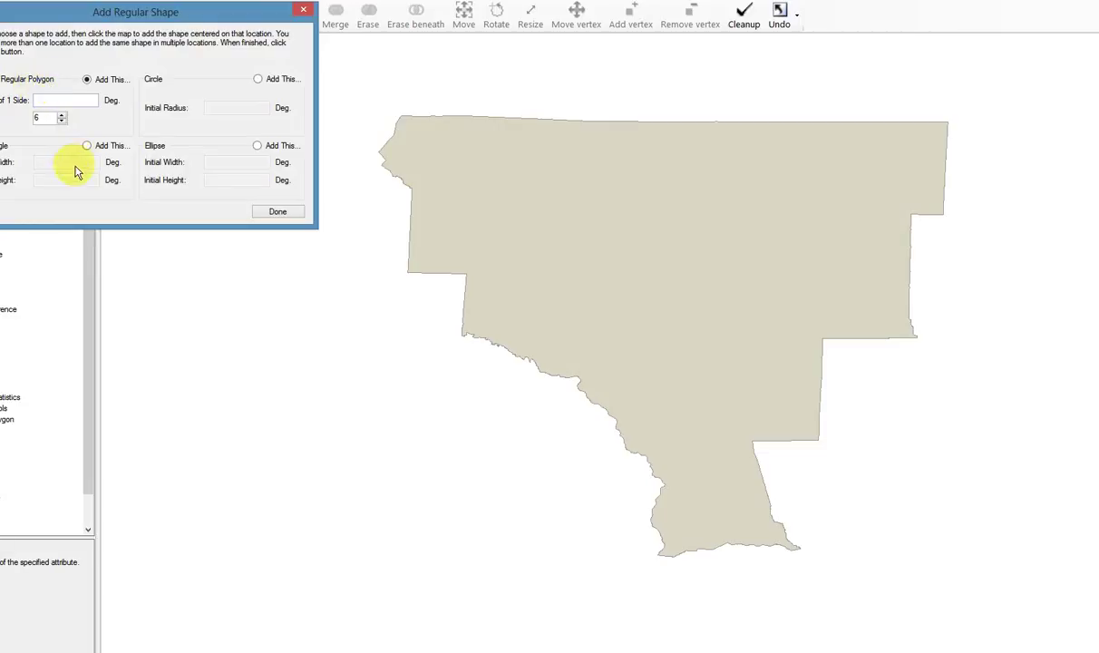
- Add a 6-sided regular polygon with 0.5-degree sides, centred near the northwest corner of the county area
{"action": "left_click", "coordinate": [62, 115]}
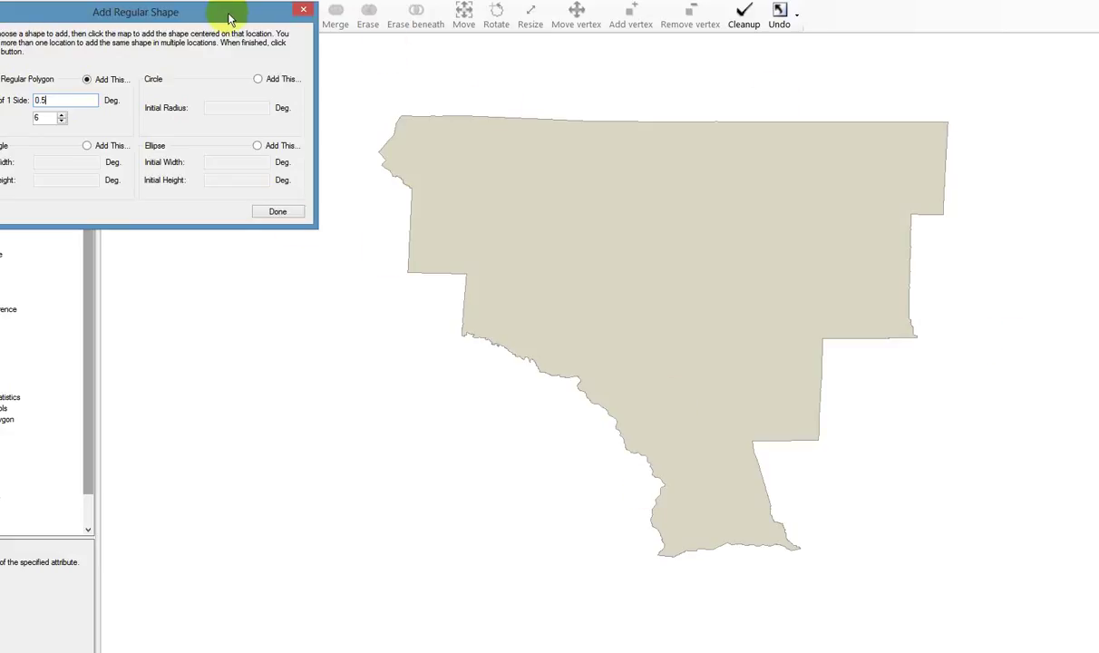
{"action": "left_click_drag", "start_coordinate": [224, 13], "coordinate": [297, 219]}
{"action": "left_click_drag", "start_coordinate": [310, 257], "coordinate": [283, 442]}
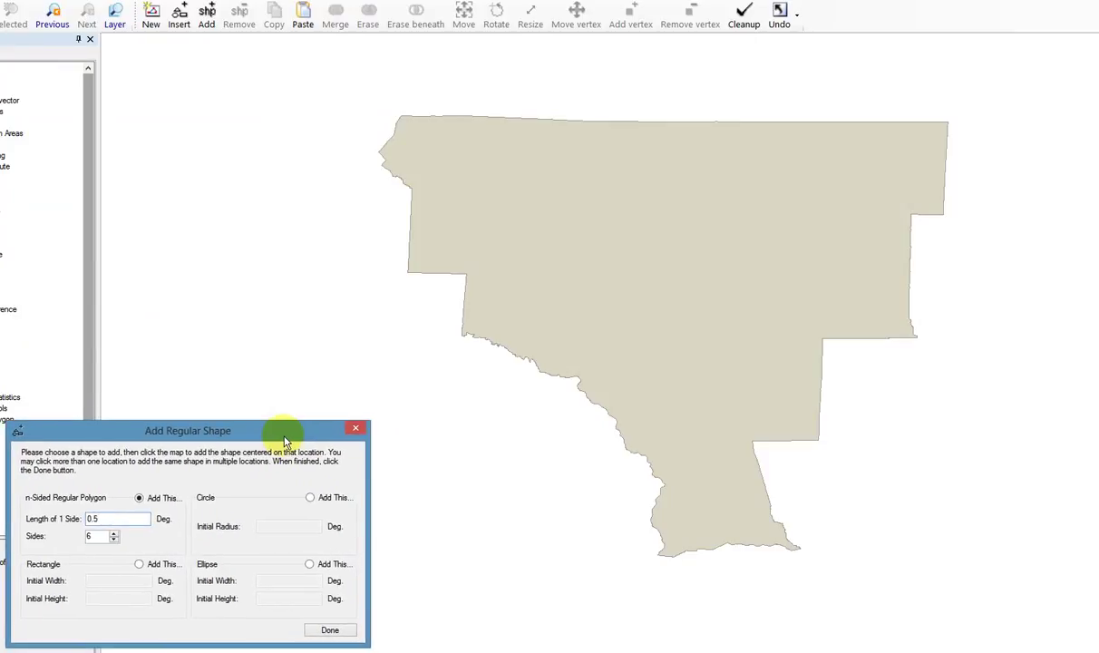
{"action": "left_click", "coordinate": [380, 166]}
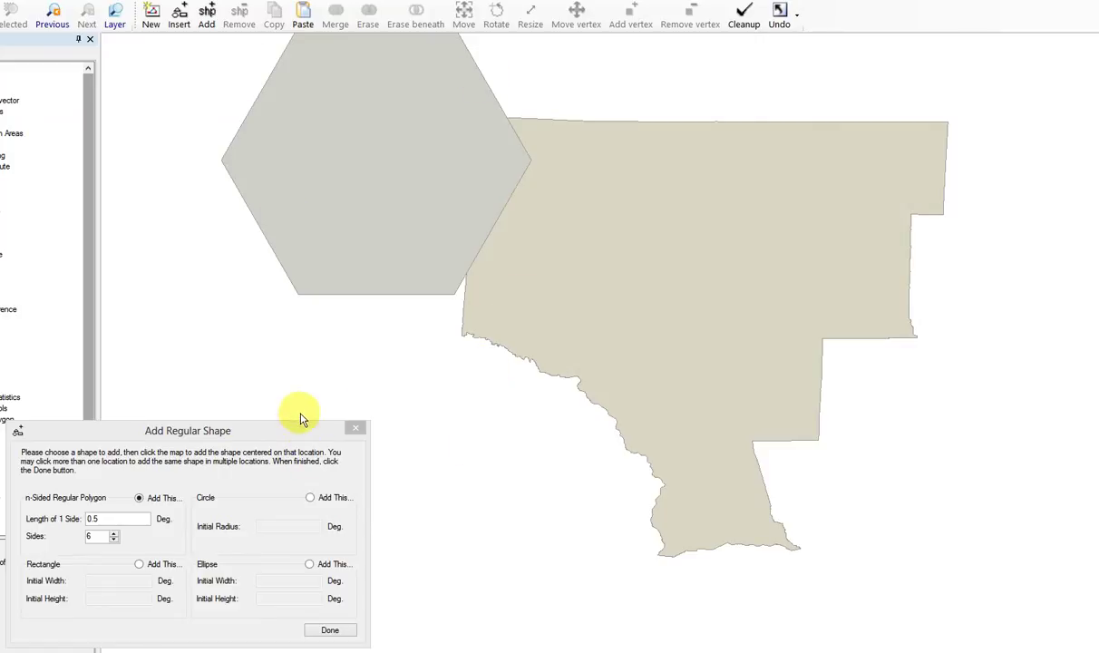
{"action": "left_click_drag", "start_coordinate": [251, 432], "coordinate": [232, 336]}
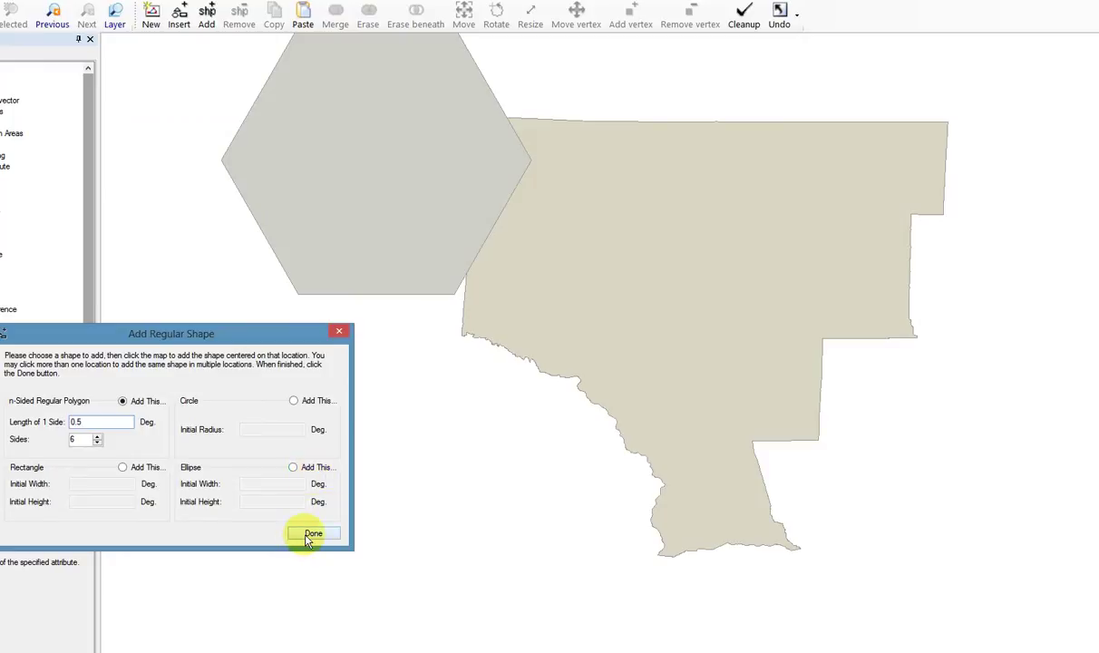
{"action": "left_click", "coordinate": [312, 534]}
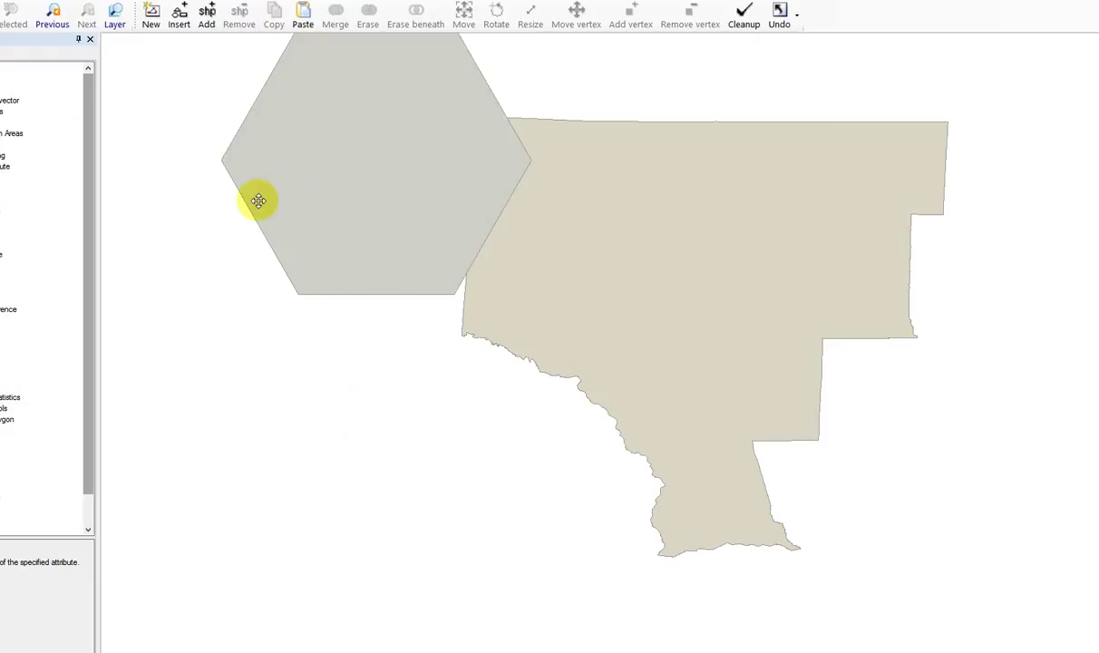
{"action": "left_click_drag", "start_coordinate": [591, 140], "coordinate": [692, 253]}
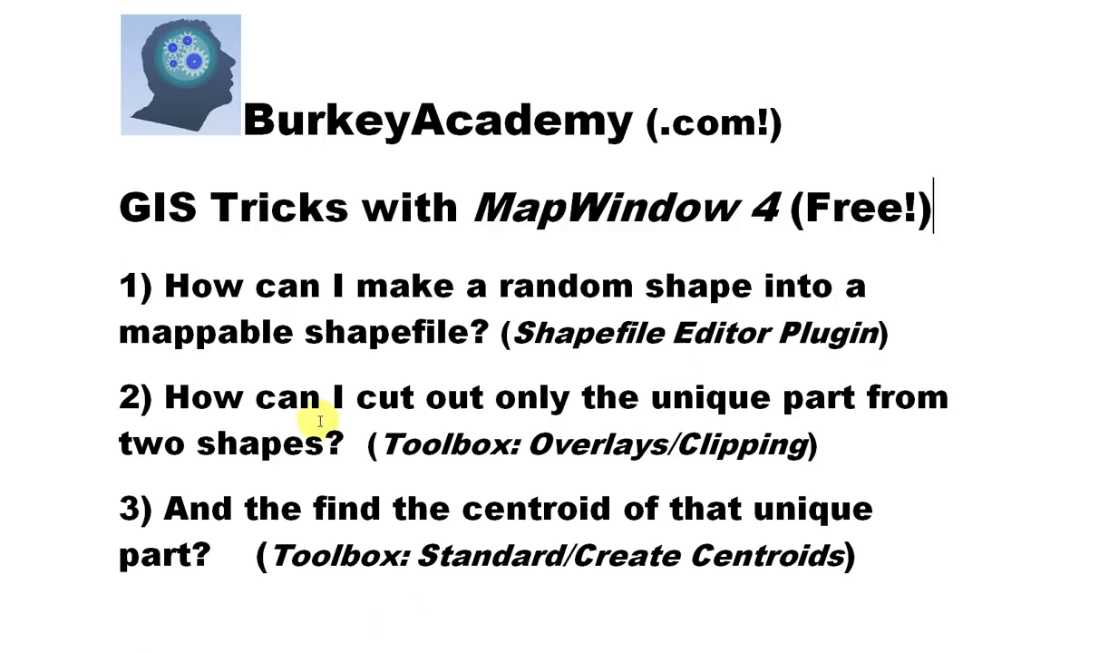
- Highlight "Toolbox: Overlays/Clipping" in the notes document, and enlarge the MapWindow GIS window to fill the screen
{"action": "left_click_drag", "start_coordinate": [379, 437], "coordinate": [524, 432]}
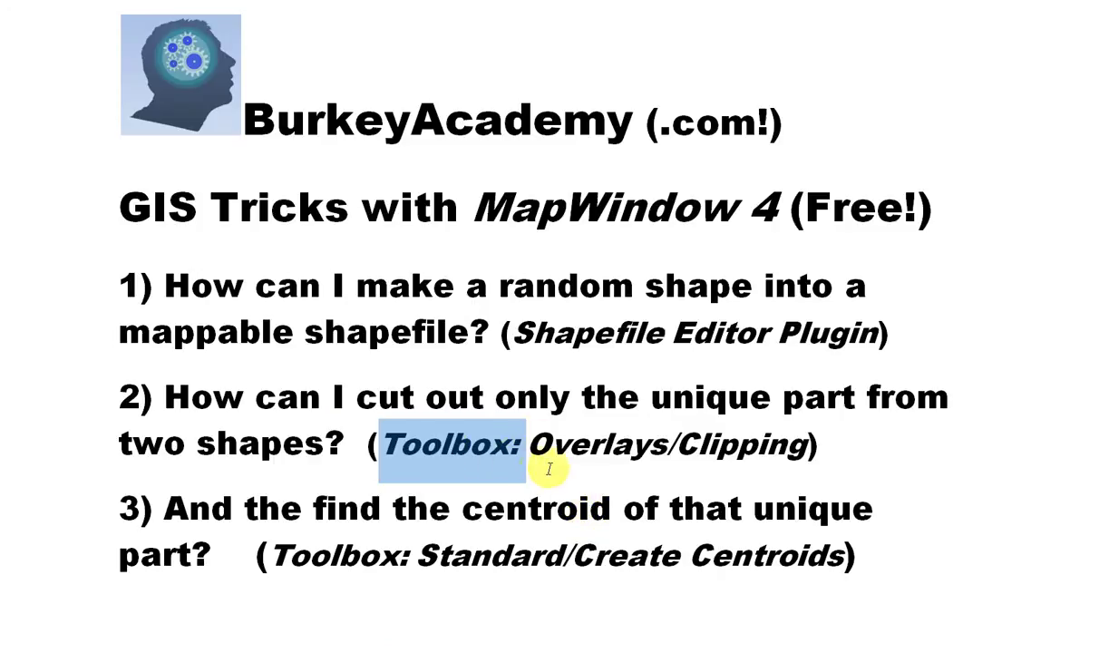
{"action": "left_click_drag", "start_coordinate": [529, 444], "coordinate": [829, 444]}
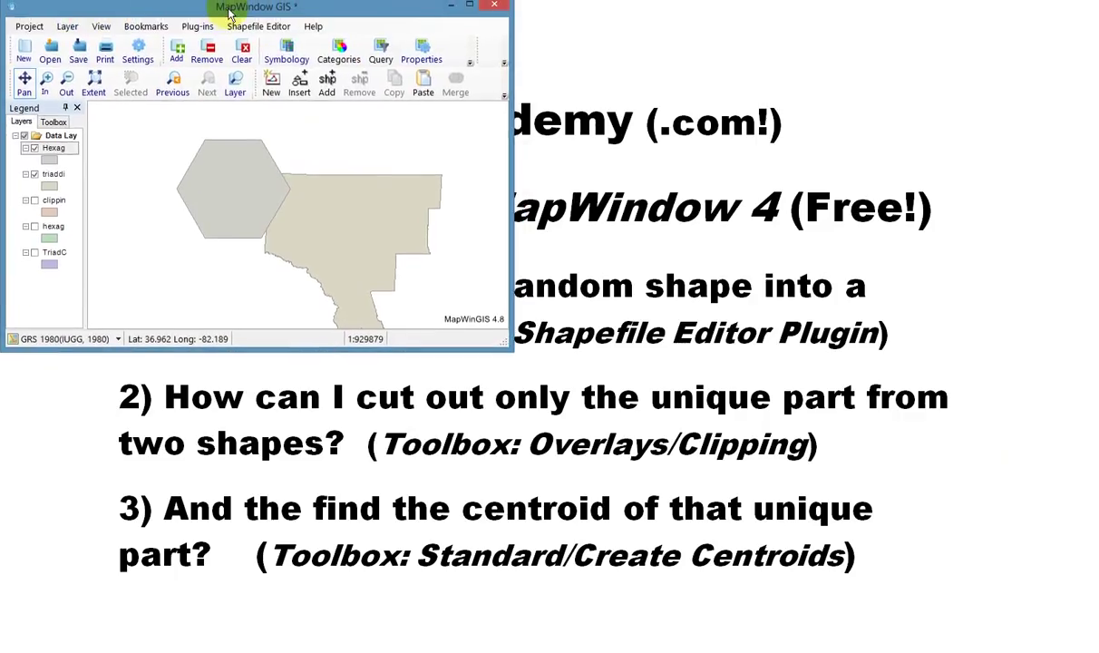
{"action": "left_click_drag", "start_coordinate": [503, 341], "coordinate": [1091, 649]}
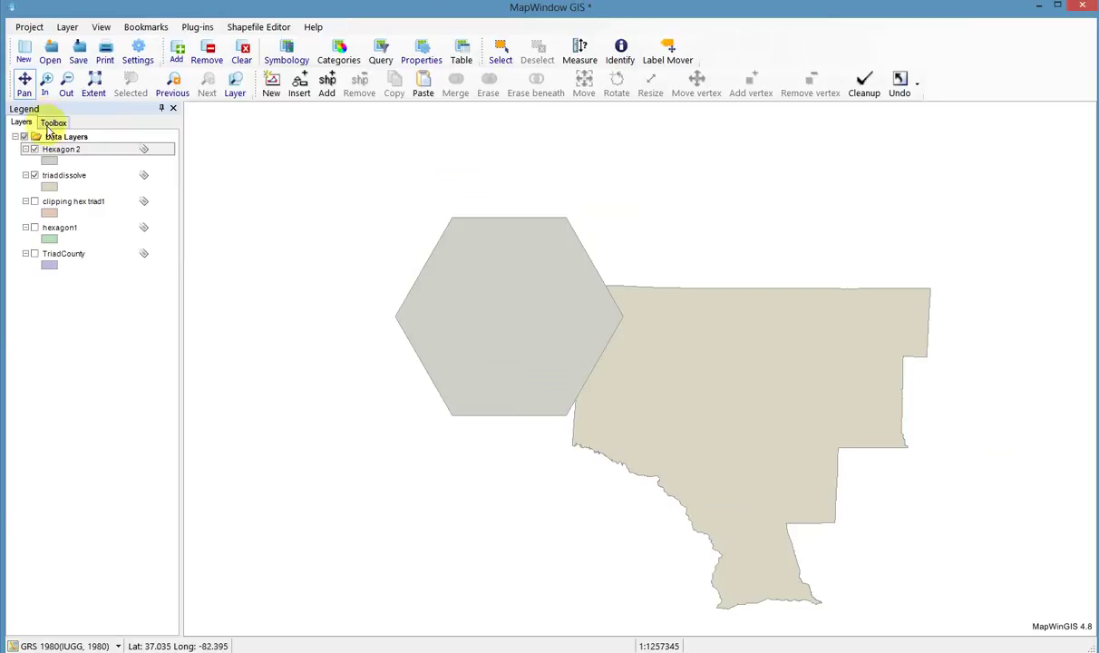
- Toggle the Hexagon 2 and triaddissolve layers off and on to identify each shape on the map
{"action": "left_click", "coordinate": [34, 150]}
{"action": "left_click", "coordinate": [34, 151]}
{"action": "left_click", "coordinate": [35, 151]}
{"action": "left_click", "coordinate": [34, 150]}
{"action": "left_click", "coordinate": [35, 150]}
{"action": "left_click", "coordinate": [35, 150]}
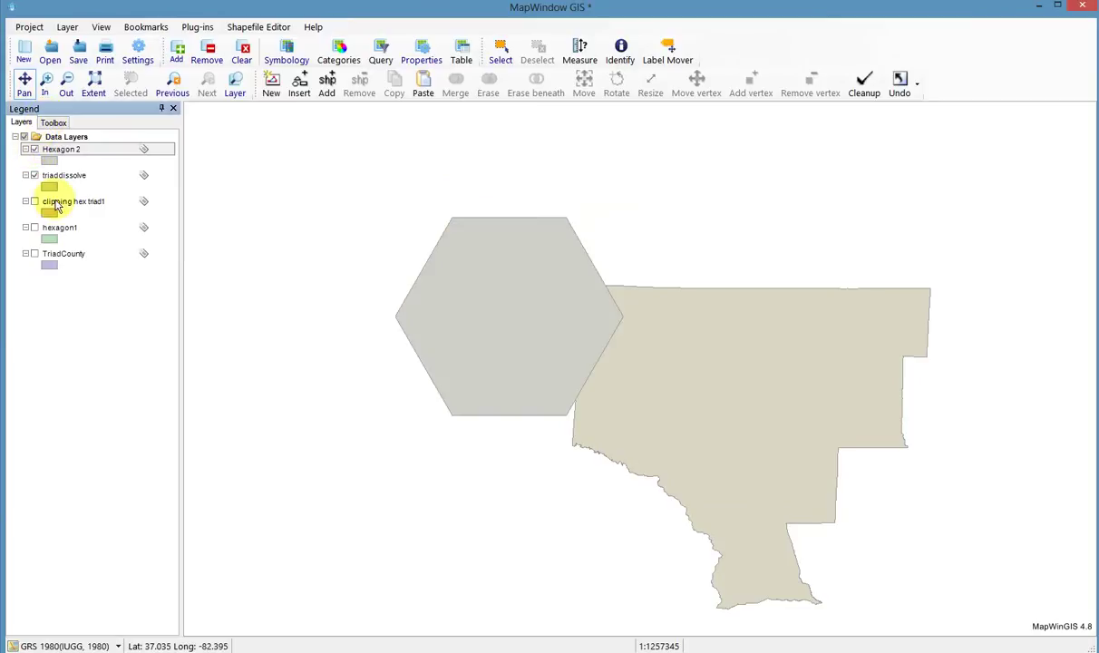
{"action": "left_click", "coordinate": [34, 176]}
{"action": "left_click", "coordinate": [35, 176]}
{"action": "left_click", "coordinate": [34, 176]}
{"action": "left_click", "coordinate": [34, 176]}
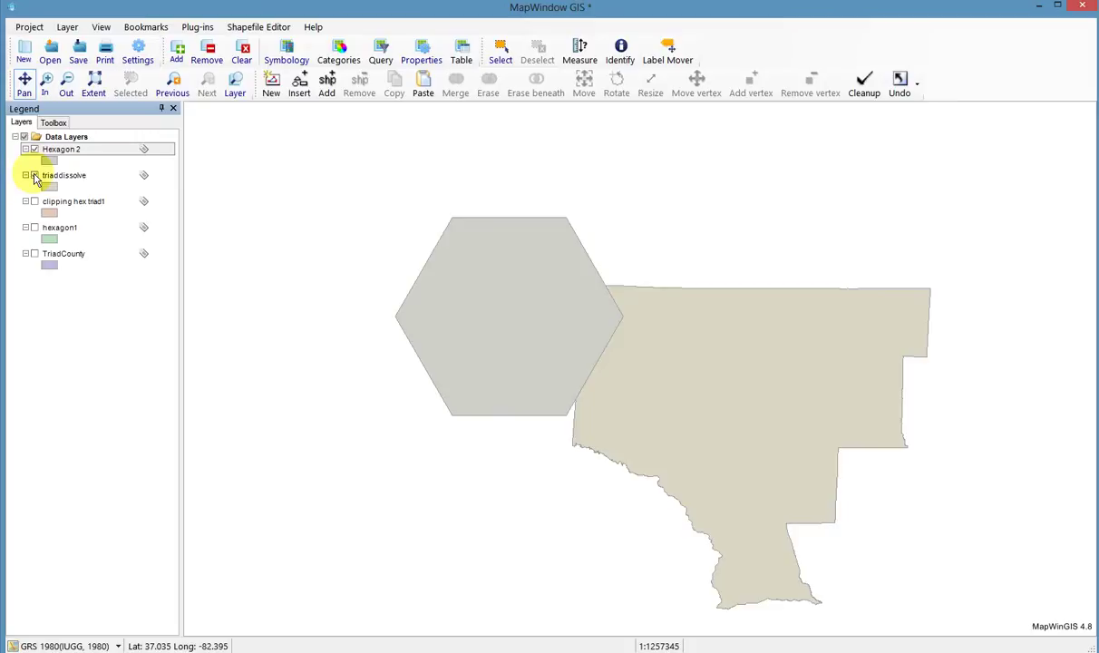
- Open the Clipping tool among the vector overlay operations and move its dialog partly clear of the map shapes
{"action": "left_click", "coordinate": [54, 123]}
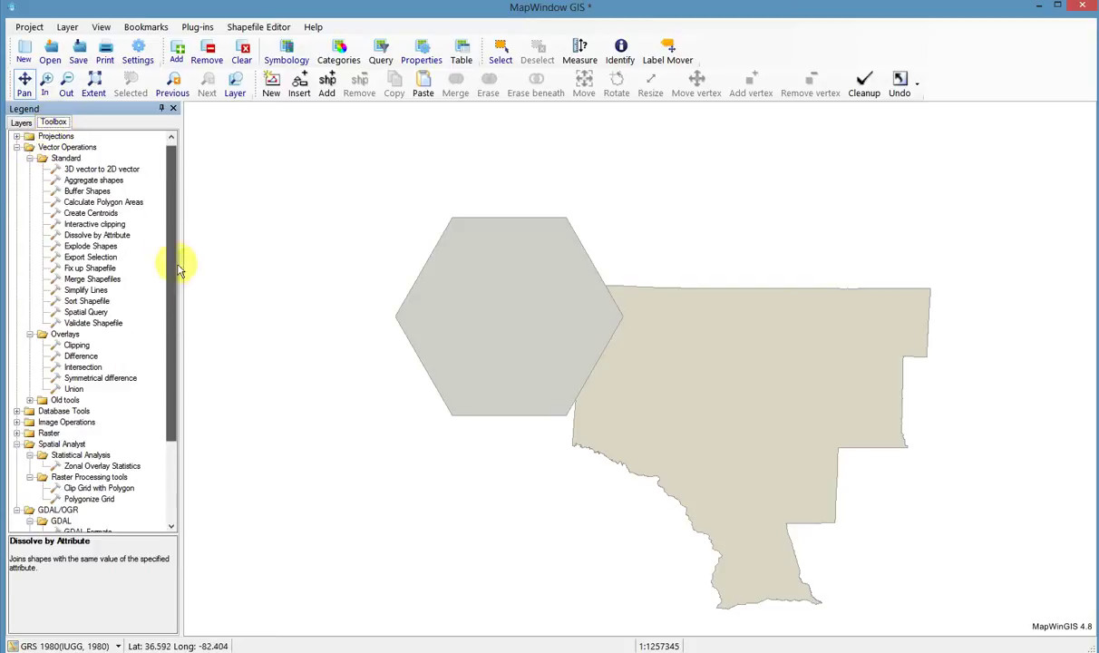
{"action": "left_click_drag", "start_coordinate": [169, 245], "coordinate": [204, 392]}
{"action": "left_click_drag", "start_coordinate": [171, 234], "coordinate": [181, 148]}
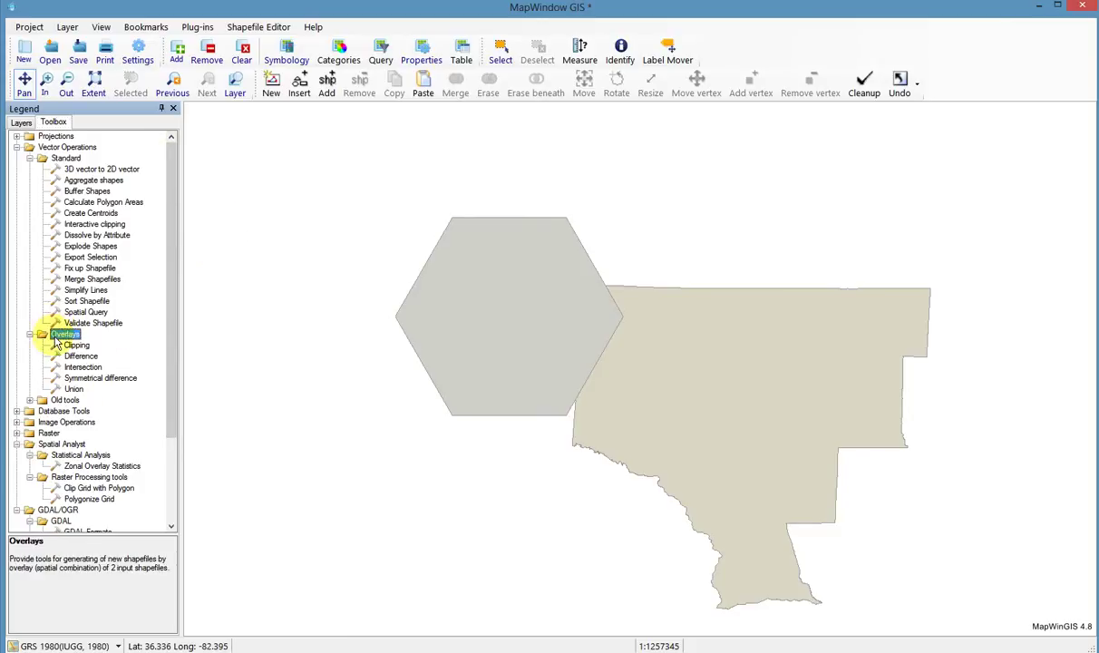
{"action": "left_click", "coordinate": [69, 148]}
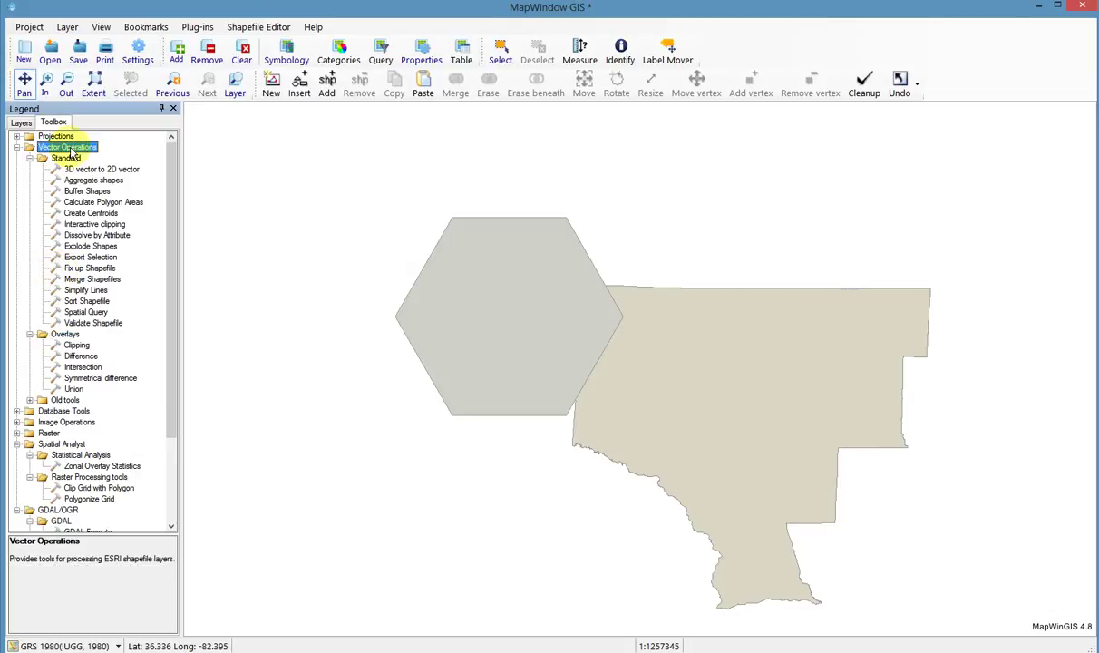
{"action": "left_click", "coordinate": [57, 336]}
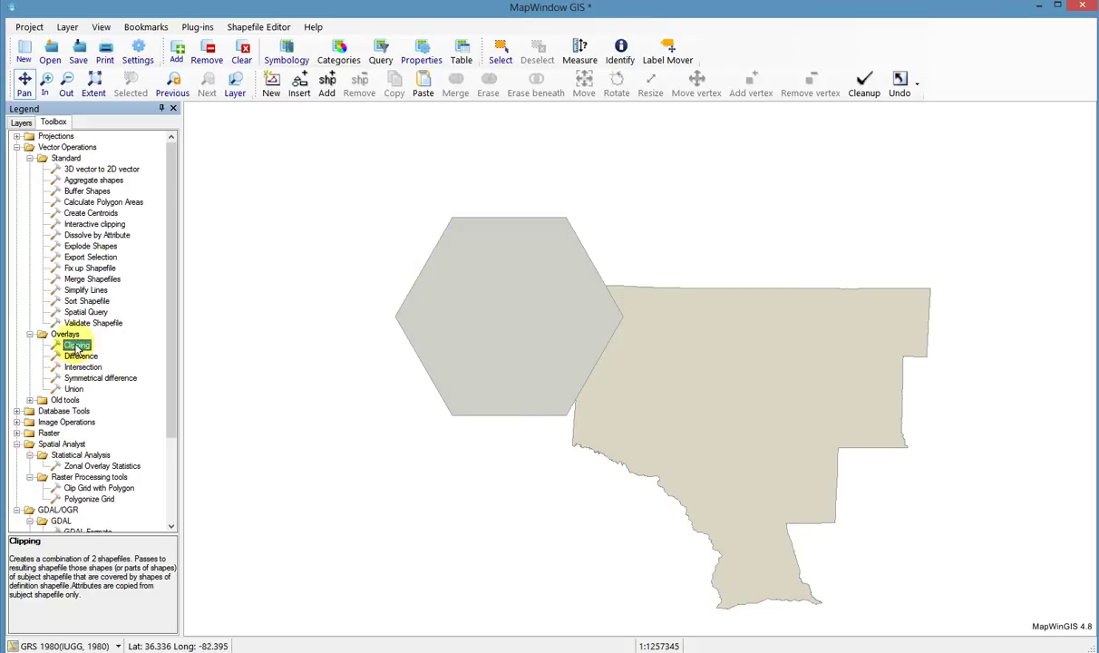
{"action": "double_click", "coordinate": [77, 346]}
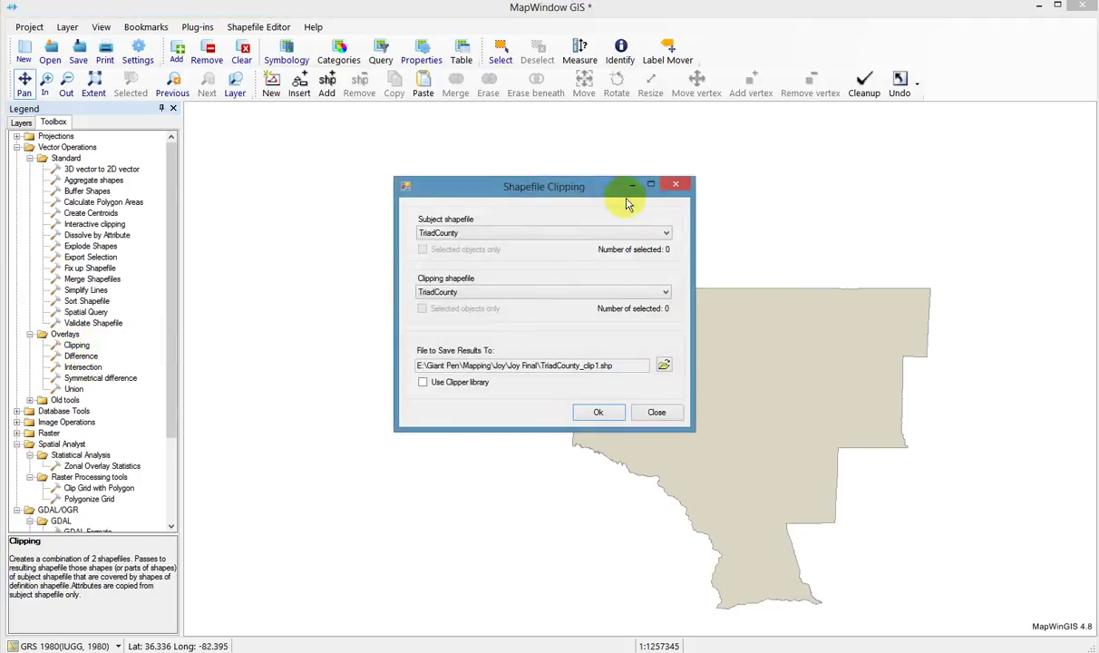
{"action": "left_click_drag", "start_coordinate": [594, 195], "coordinate": [466, 156]}
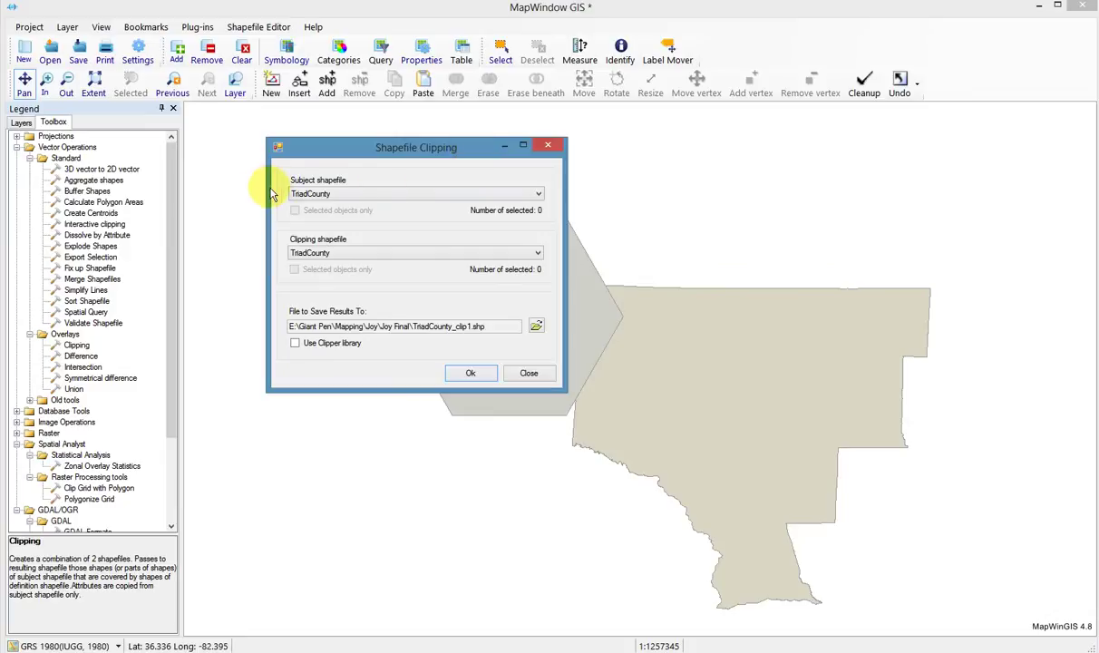
- Move the clipping dialog clear of the map shapes and choose Hexagon 2 as the clipping shapefile, keeping TriadCounty as the subject
{"action": "left_click", "coordinate": [538, 194]}
{"action": "left_click", "coordinate": [539, 195]}
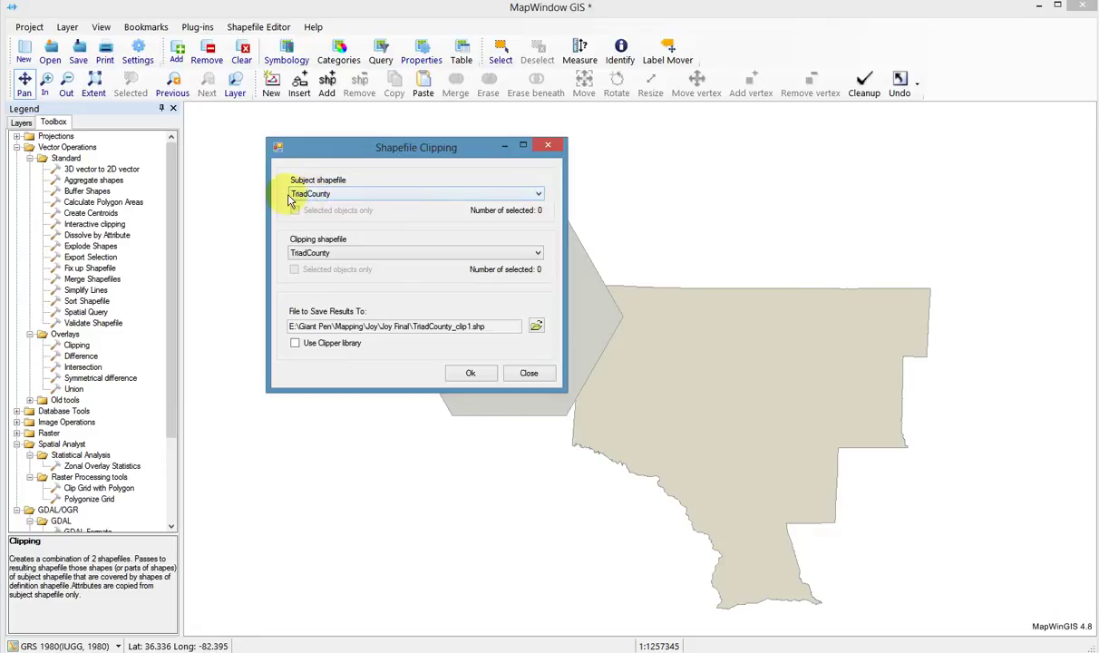
{"action": "left_click_drag", "start_coordinate": [388, 149], "coordinate": [174, 109]}
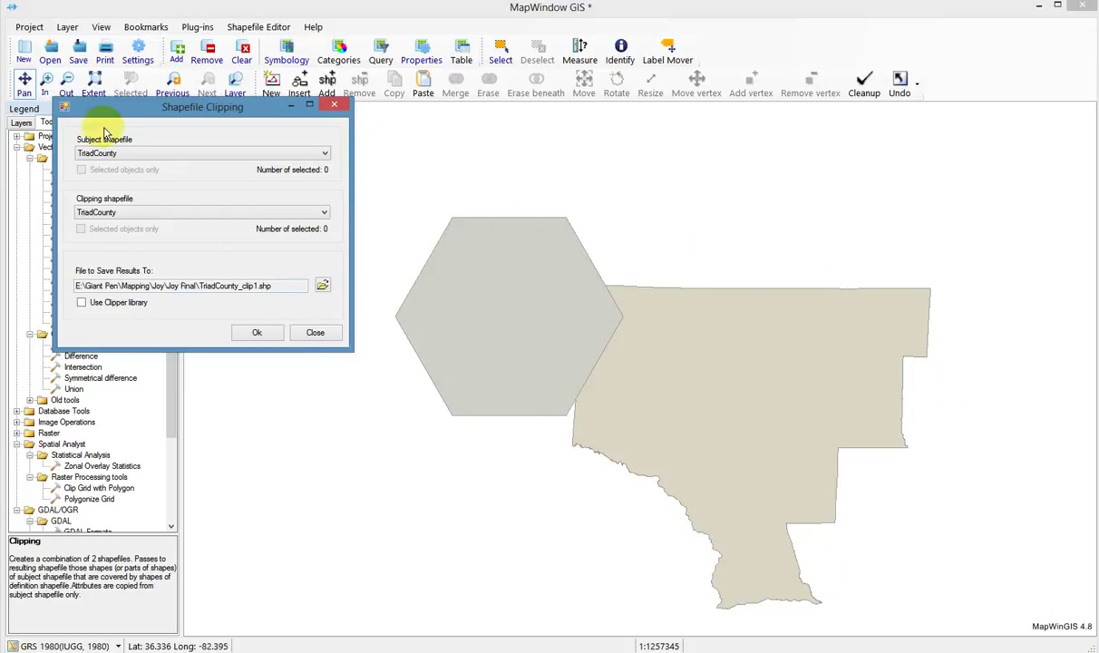
{"action": "left_click_drag", "start_coordinate": [136, 115], "coordinate": [209, 30]}
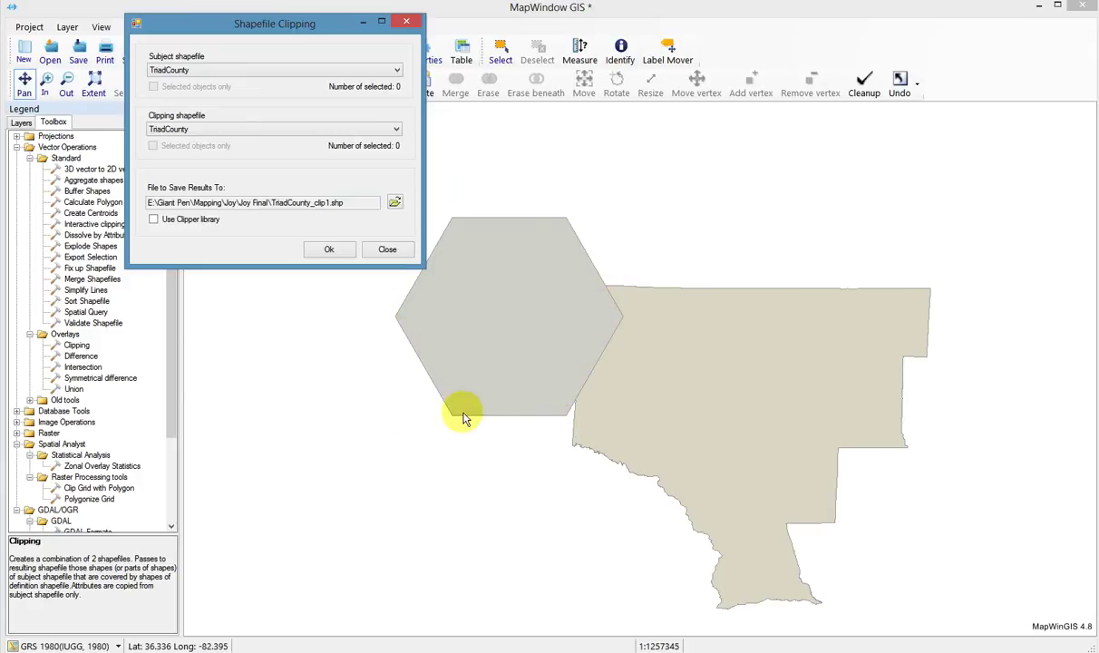
{"action": "left_click", "coordinate": [396, 131]}
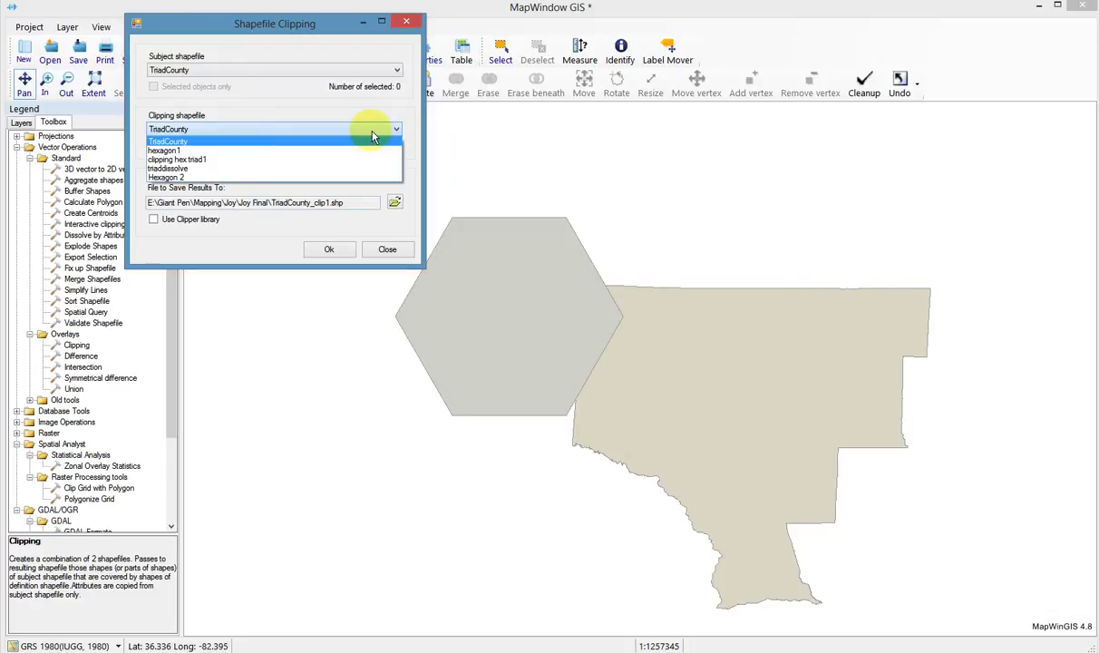
{"action": "left_click", "coordinate": [160, 176]}
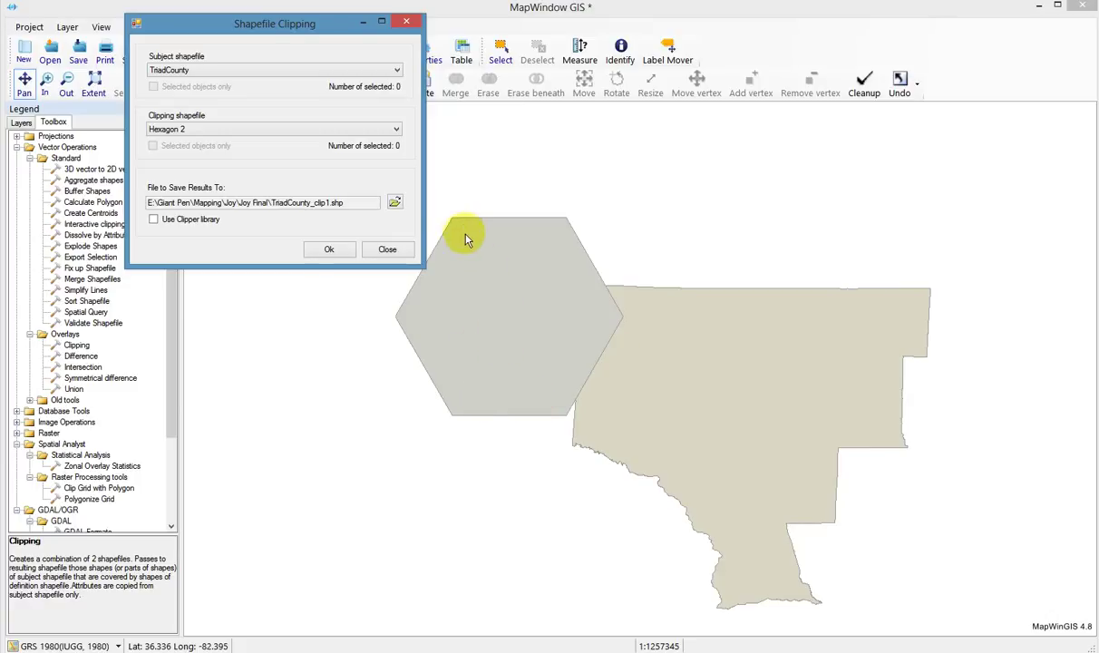
- Set the clipping result to save as "County Clipped" in the Academy stuff folder under Mapping
{"action": "left_click", "coordinate": [397, 201]}
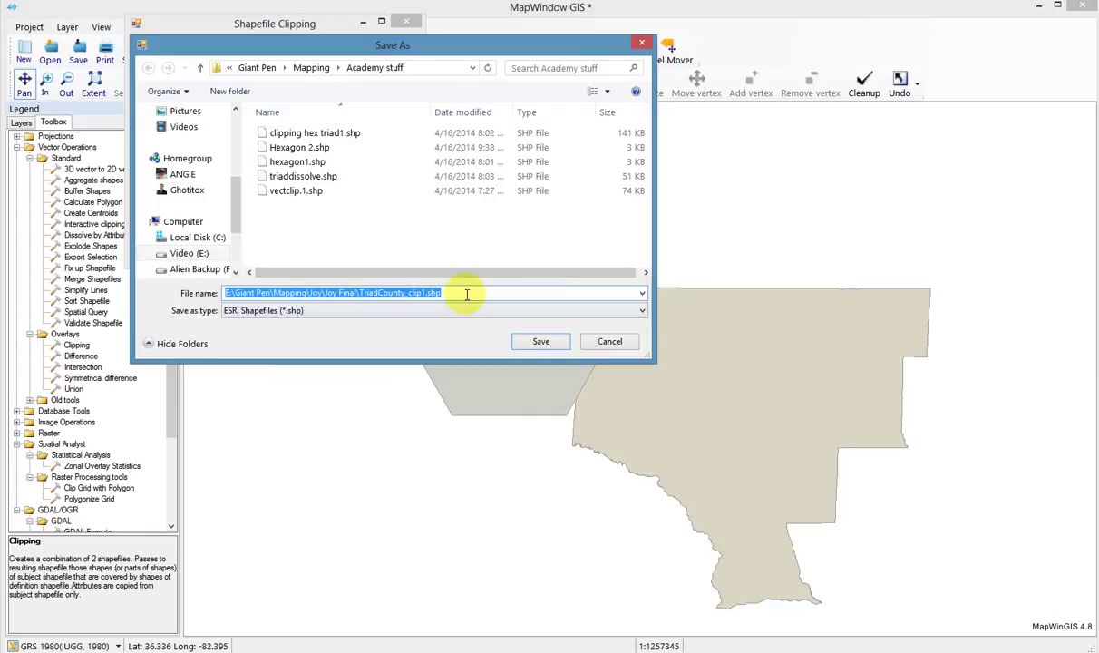
{"action": "left_click", "coordinate": [467, 294]}
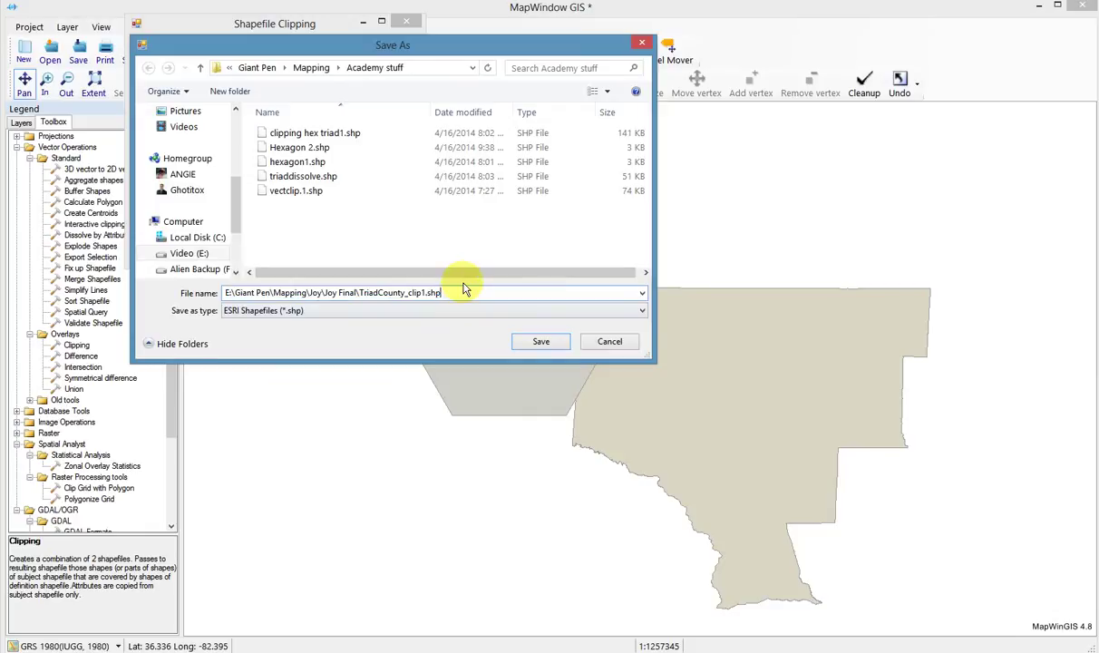
{"action": "left_click", "coordinate": [317, 67]}
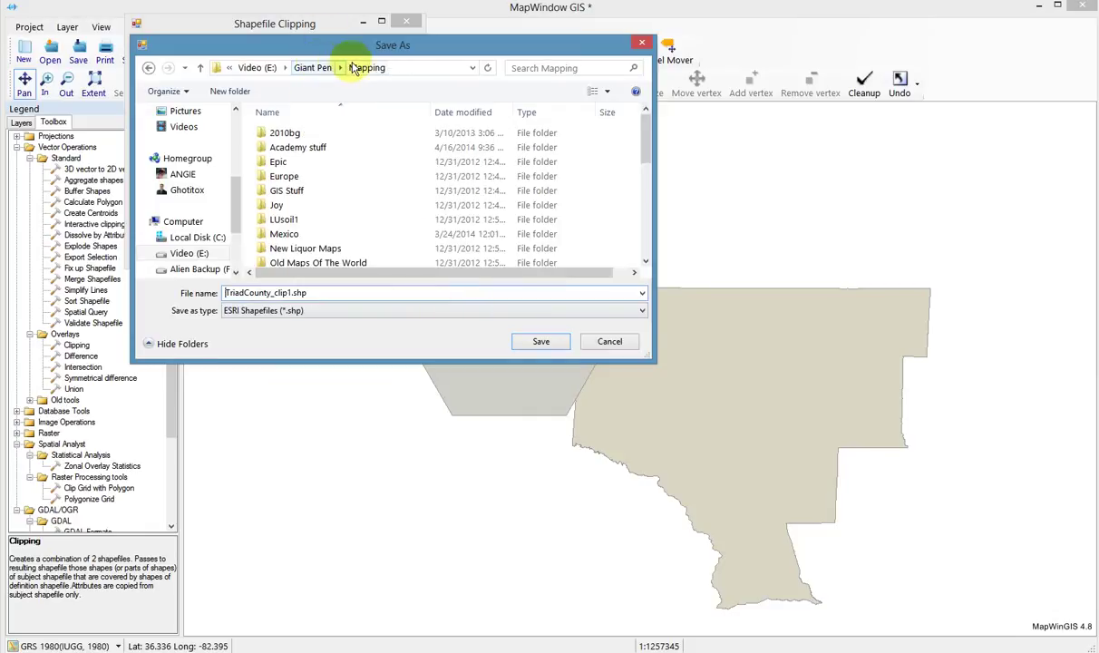
{"action": "double_click", "coordinate": [297, 147]}
{"action": "left_click_drag", "start_coordinate": [306, 293], "coordinate": [154, 296]}
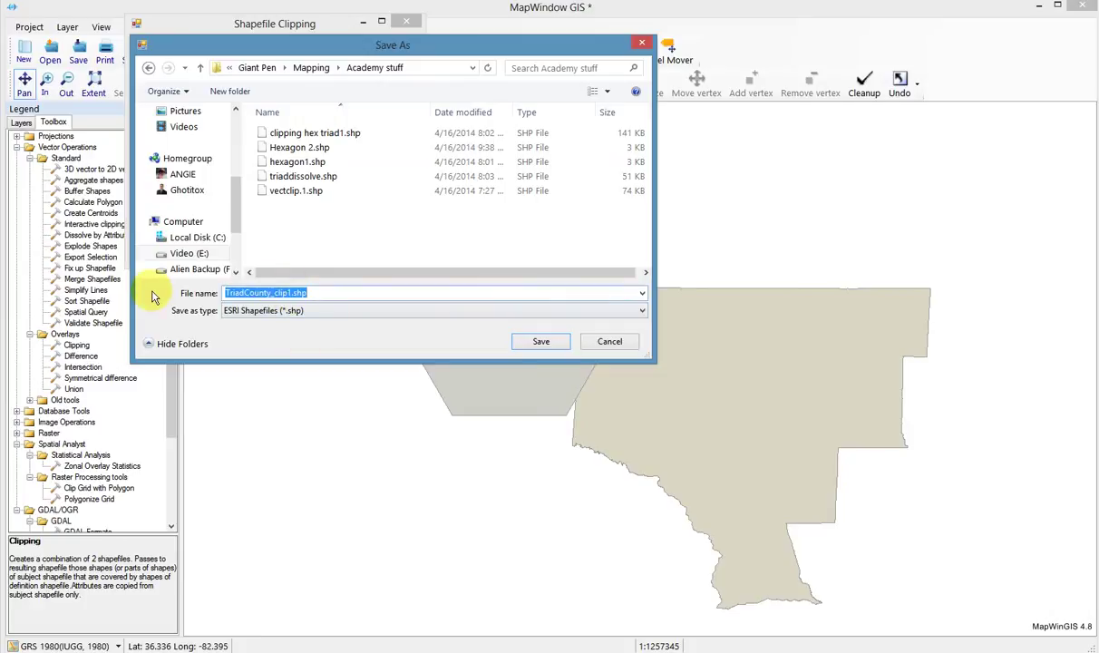
{"action": "type", "text": "County Clipped"}
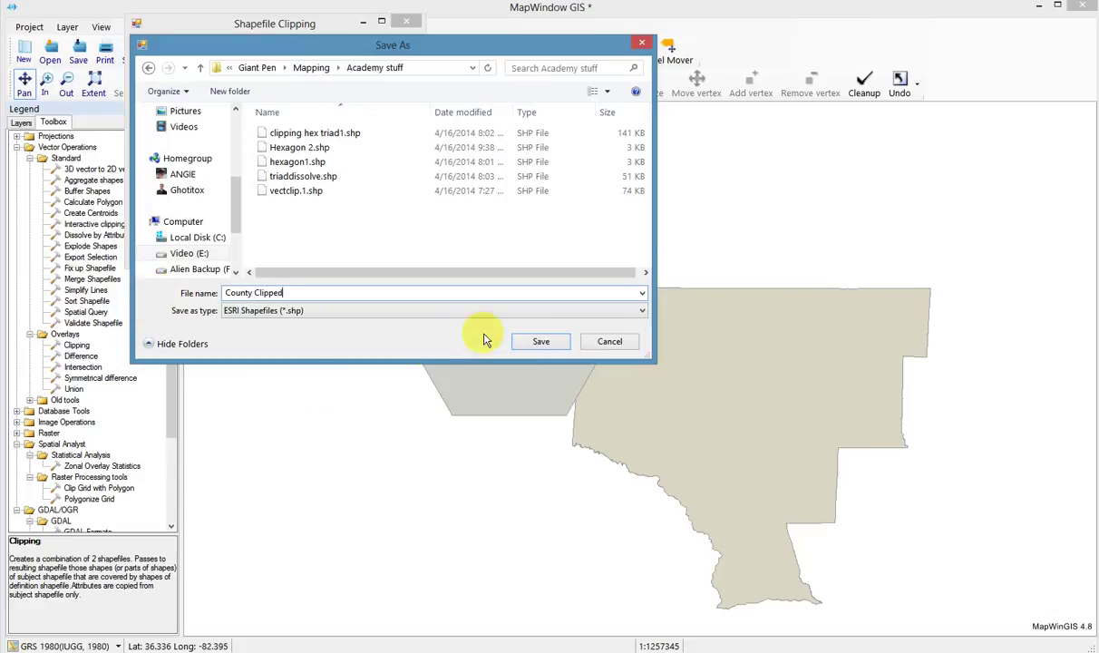
{"action": "left_click", "coordinate": [540, 342]}
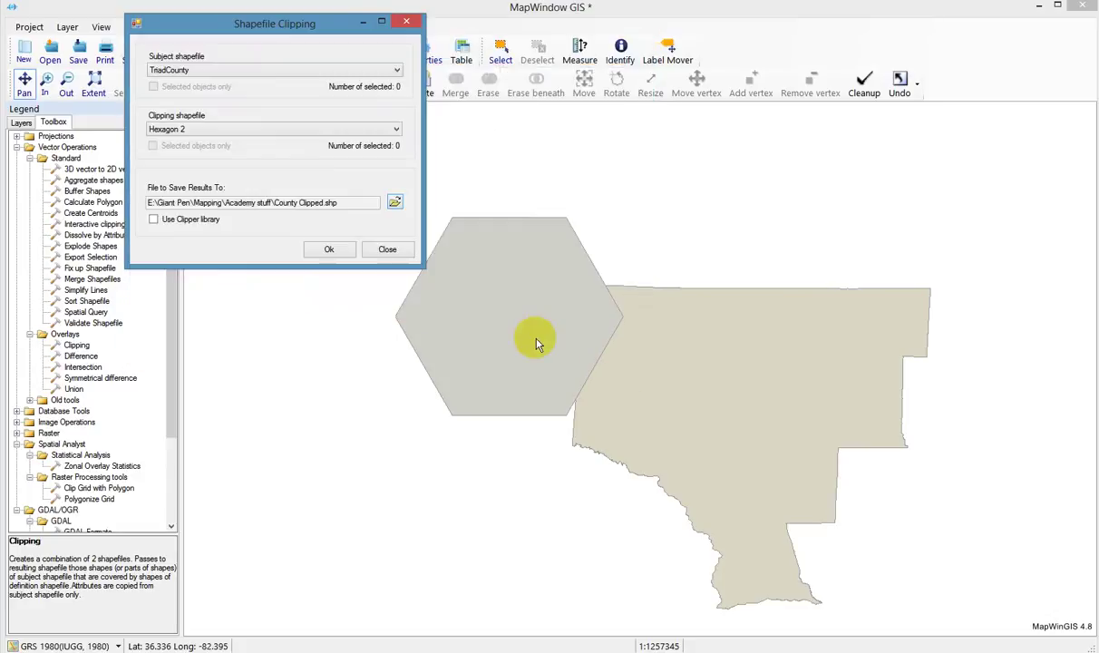
- Run the clipping with its result added to the map, and hide the Hexagon 2 and triaddissolve layers to isolate it
{"action": "left_click", "coordinate": [330, 249]}
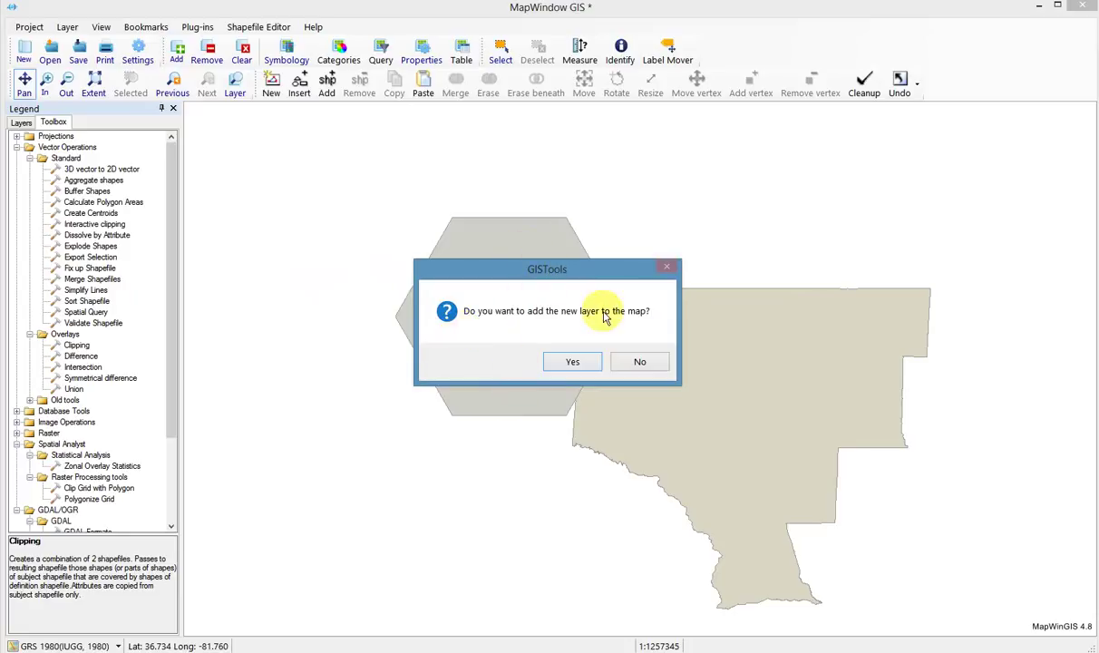
{"action": "left_click", "coordinate": [572, 362]}
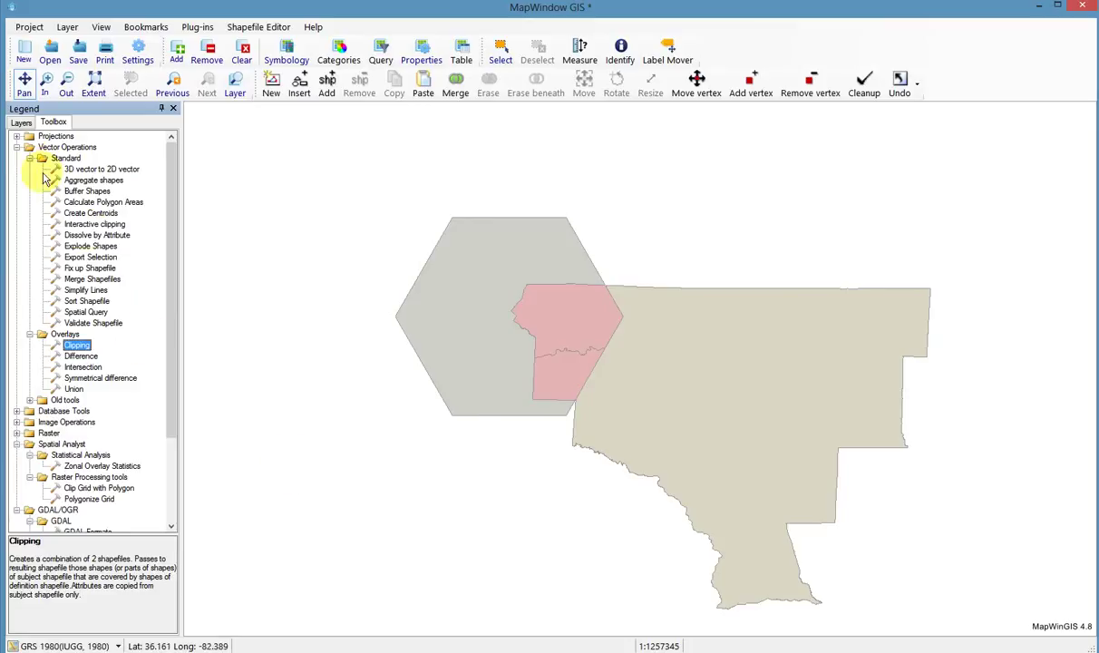
{"action": "left_click", "coordinate": [21, 122]}
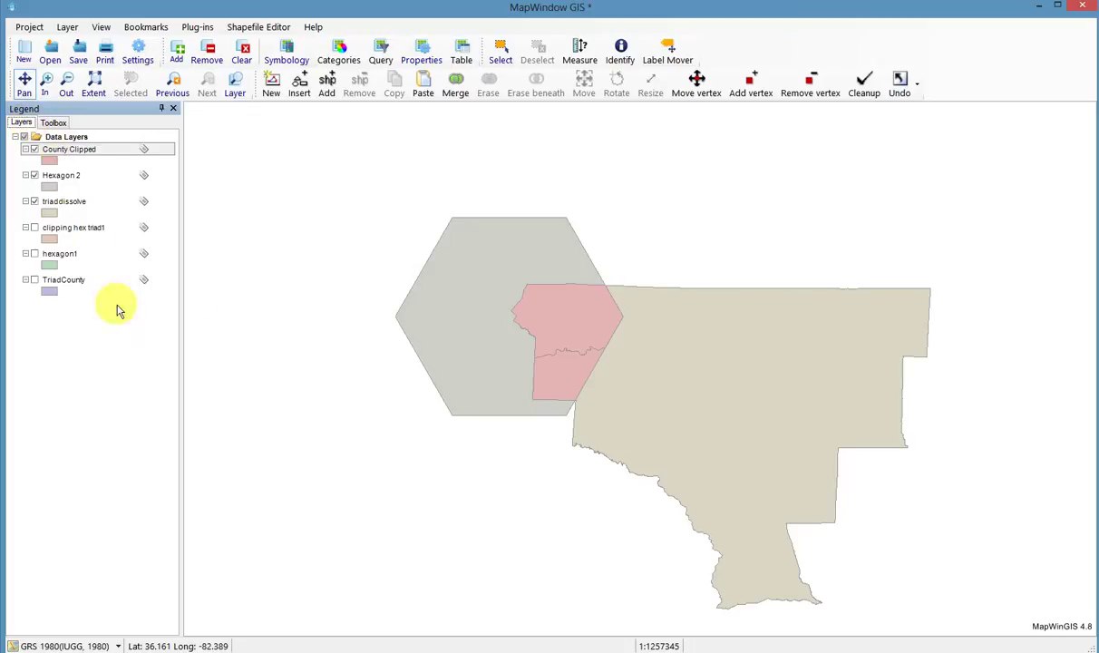
{"action": "left_click", "coordinate": [34, 176]}
{"action": "left_click", "coordinate": [34, 201]}
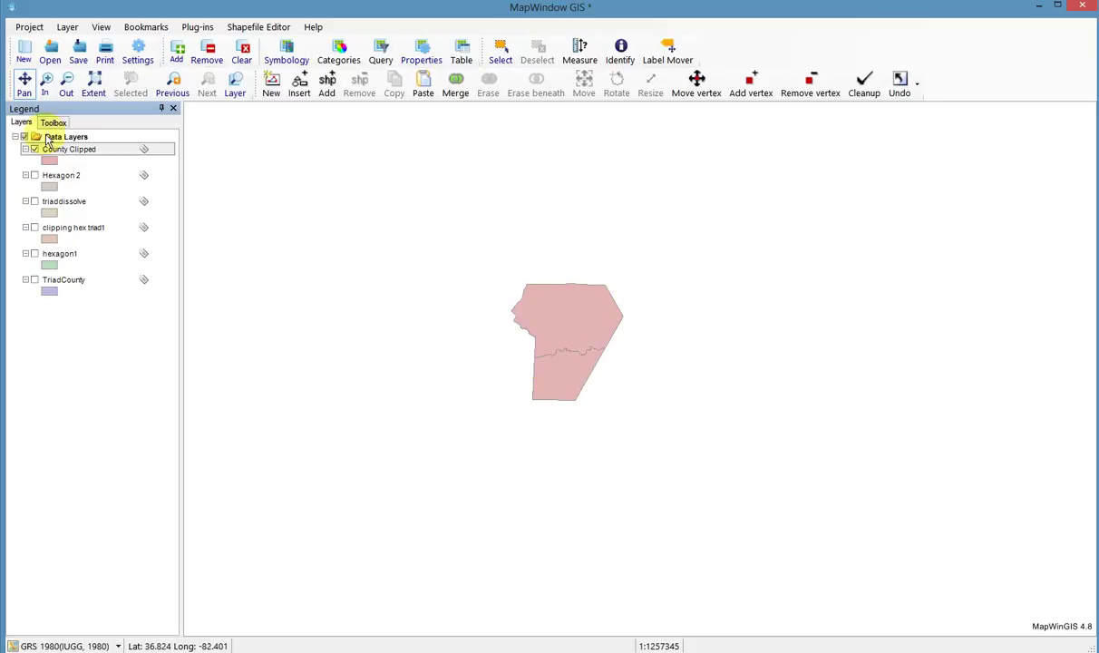
- Toggle the Hexagon 2 layer repeatedly, ending with it shown, to compare its outline with the clipped counties
{"action": "left_click", "coordinate": [34, 176]}
{"action": "left_click", "coordinate": [35, 176]}
{"action": "left_click", "coordinate": [35, 176]}
{"action": "left_click", "coordinate": [35, 176]}
{"action": "left_click", "coordinate": [34, 176]}
{"action": "left_click", "coordinate": [34, 176]}
{"action": "left_click", "coordinate": [34, 176]}
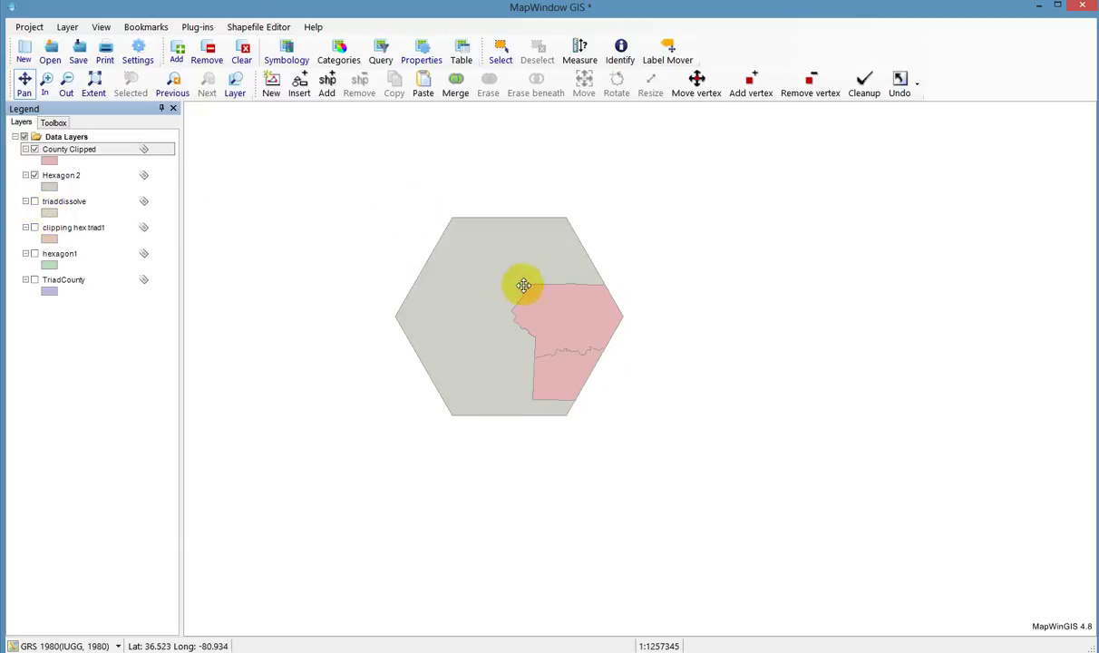
{"action": "left_click", "coordinate": [558, 331]}
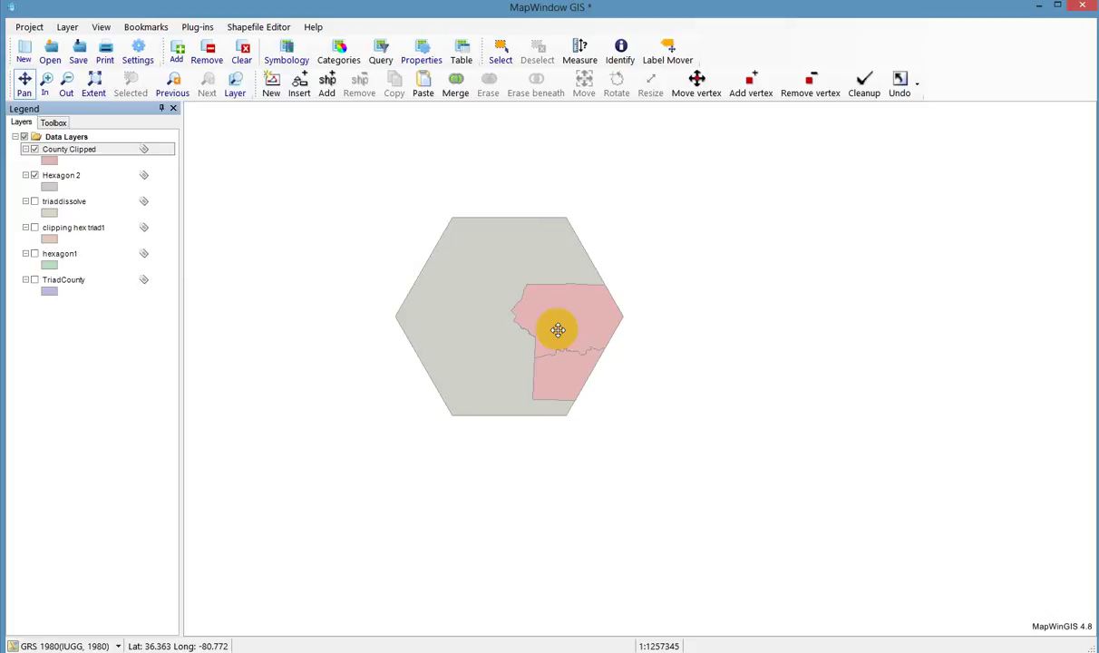
- Show the triaddissolve layer, hide Hexagon 2, and switch County Clipped off and on to compare the clip with the county area
{"action": "left_click", "coordinate": [34, 201]}
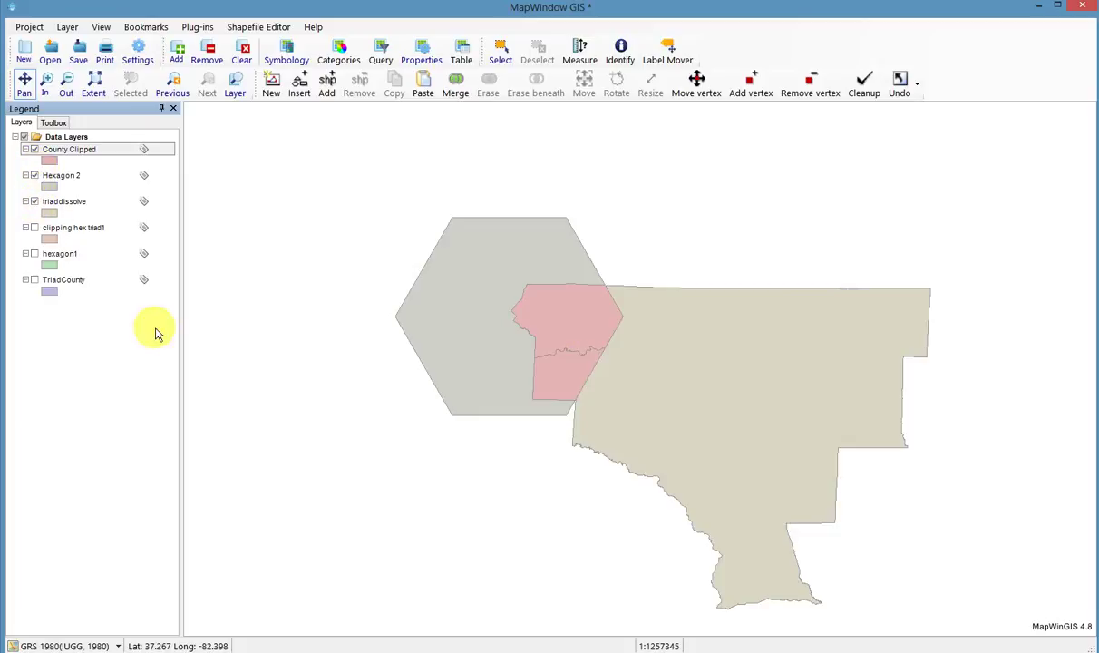
{"action": "left_click", "coordinate": [34, 149]}
{"action": "left_click", "coordinate": [34, 175]}
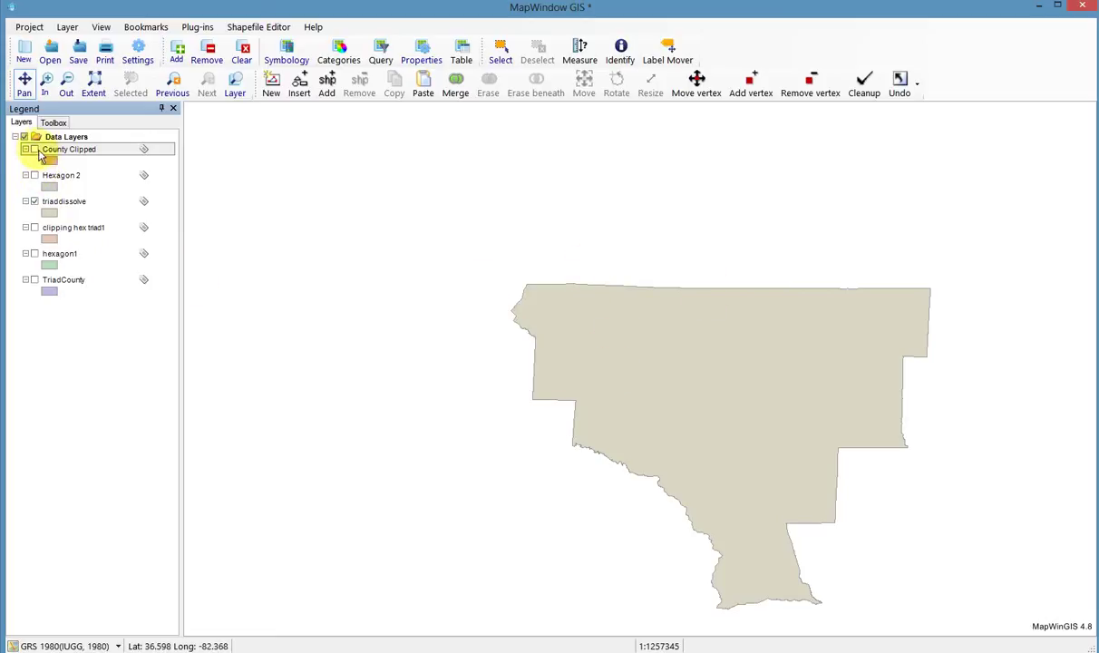
{"action": "left_click", "coordinate": [35, 150]}
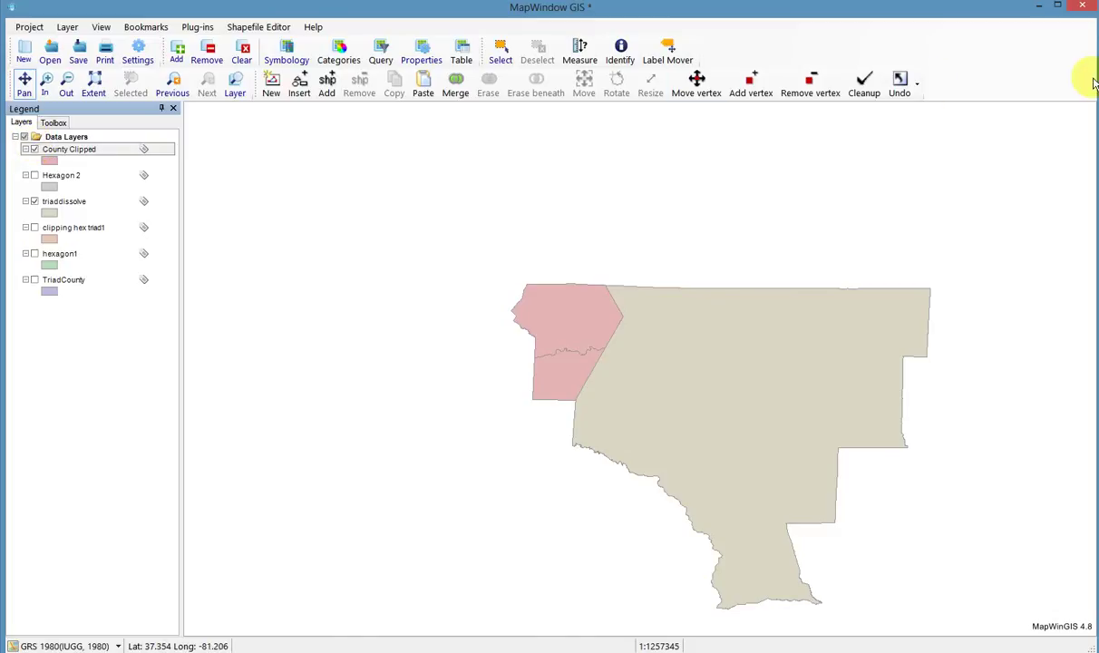
- Compare the descriptions of the Clipping and Difference overlay tools
{"action": "left_click", "coordinate": [53, 122]}
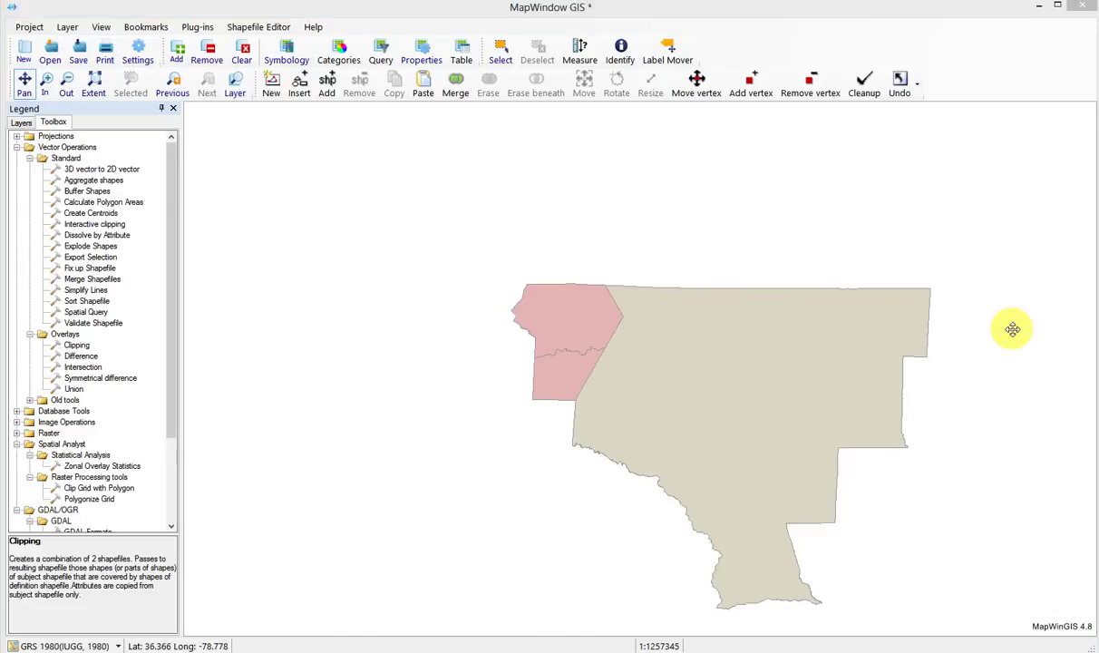
{"action": "left_click", "coordinate": [77, 345]}
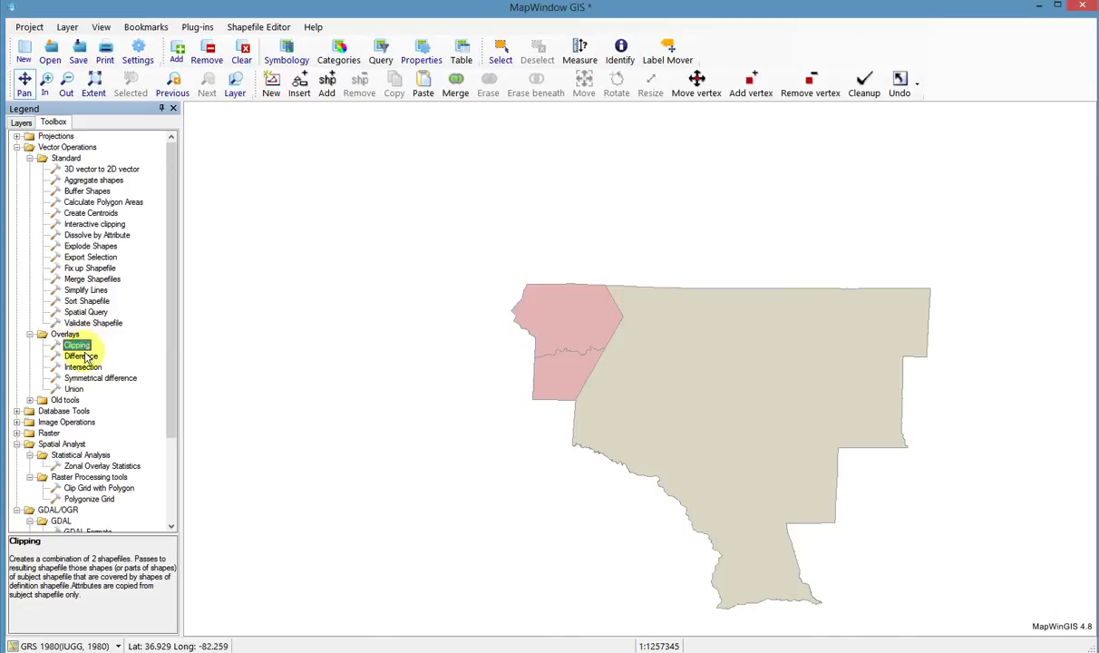
{"action": "left_click", "coordinate": [80, 356]}
{"action": "left_click", "coordinate": [76, 346]}
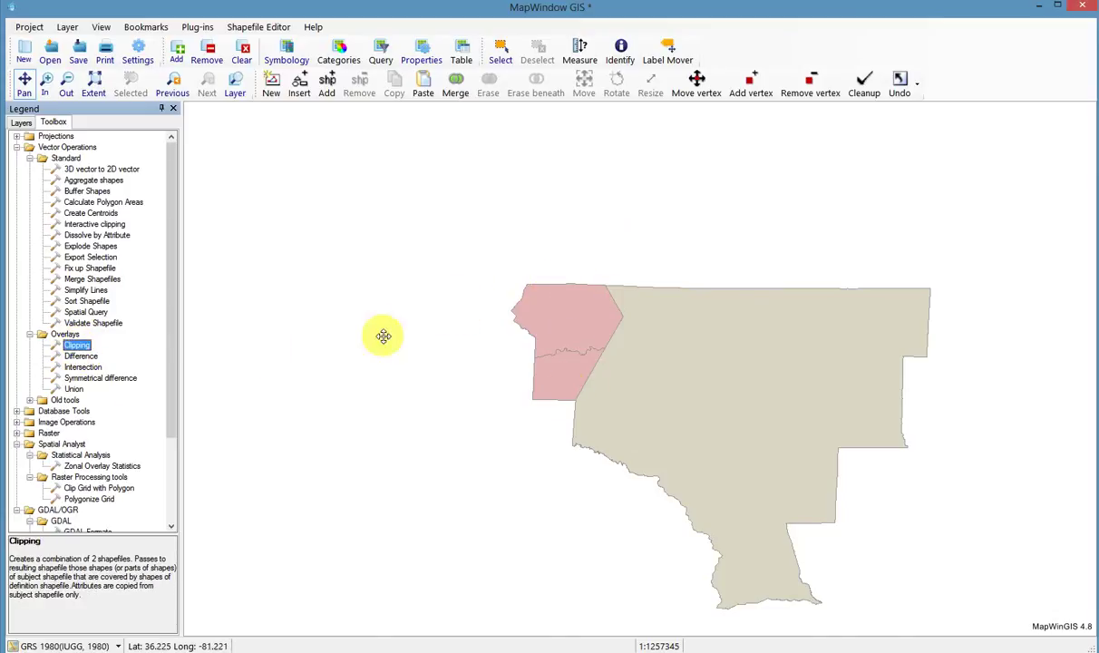
- Toggle County Clipped over triaddissolve to inspect the clipped portion, and turn the Hexagon 2 layer back on
{"action": "left_click", "coordinate": [22, 123]}
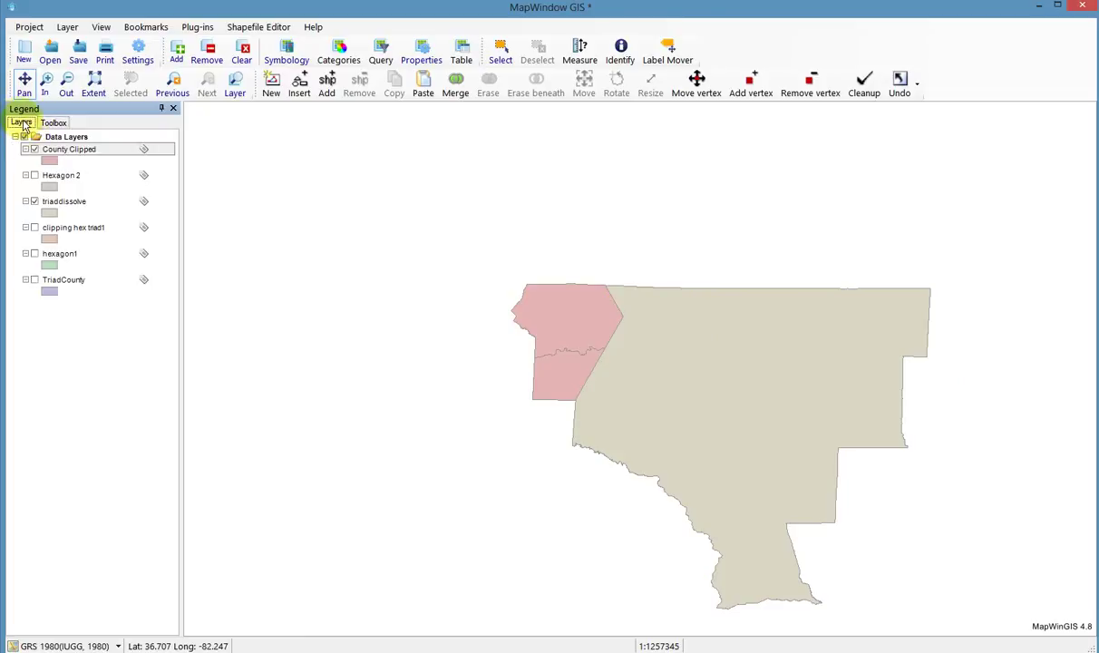
{"action": "left_click", "coordinate": [35, 150]}
{"action": "left_click", "coordinate": [34, 151]}
{"action": "left_click", "coordinate": [34, 151]}
{"action": "left_click", "coordinate": [34, 151]}
{"action": "left_click", "coordinate": [34, 151]}
{"action": "left_click", "coordinate": [34, 150]}
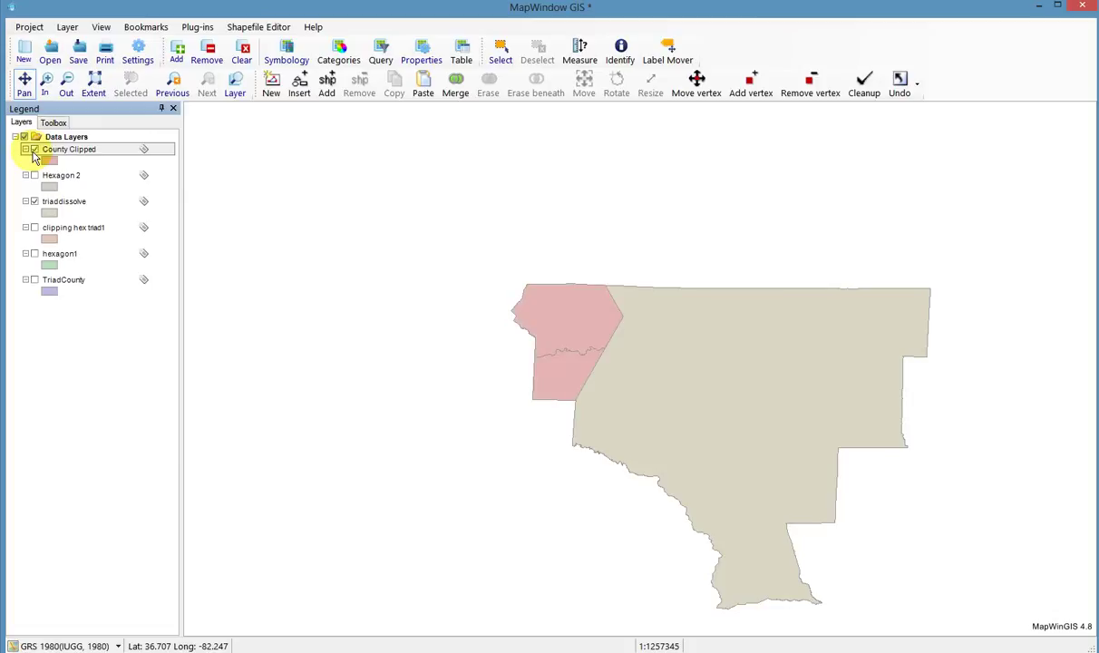
{"action": "left_click", "coordinate": [35, 176]}
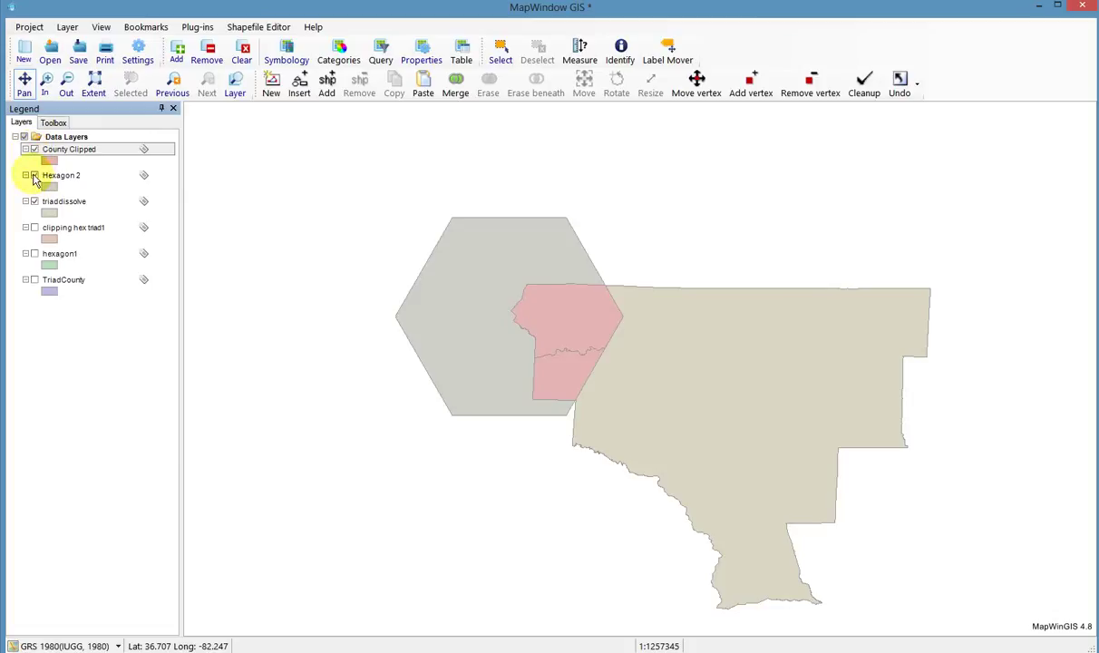
{"action": "left_click", "coordinate": [34, 176]}
{"action": "left_click", "coordinate": [35, 176]}
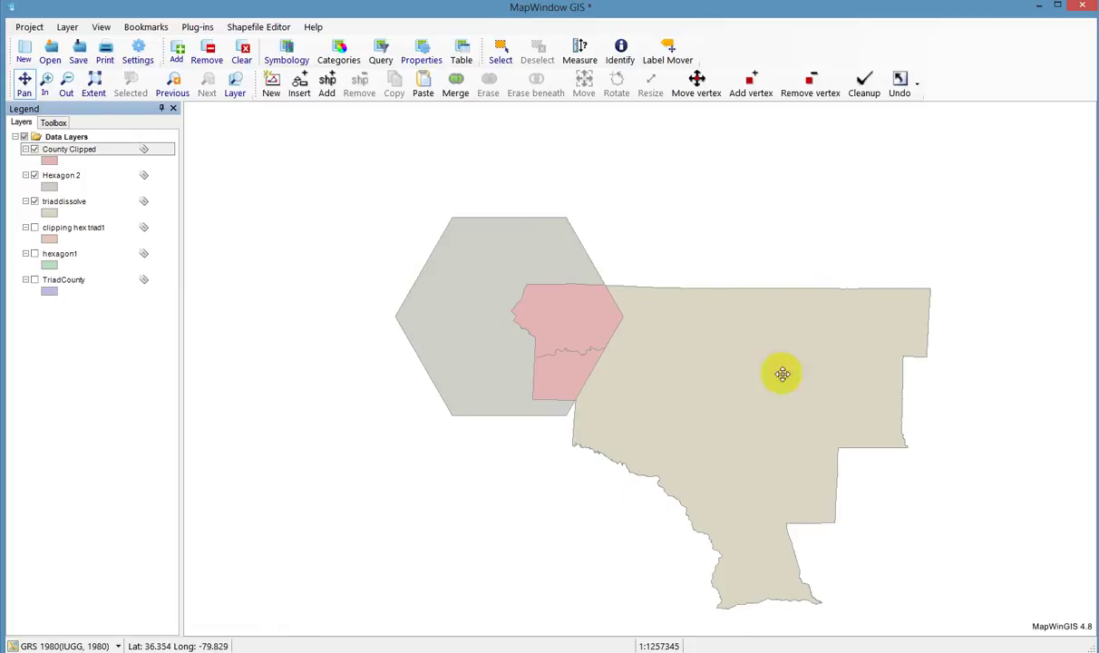
- Read the description of the Difference overlay tool and hide the County Clipped layer
{"action": "left_click", "coordinate": [54, 123]}
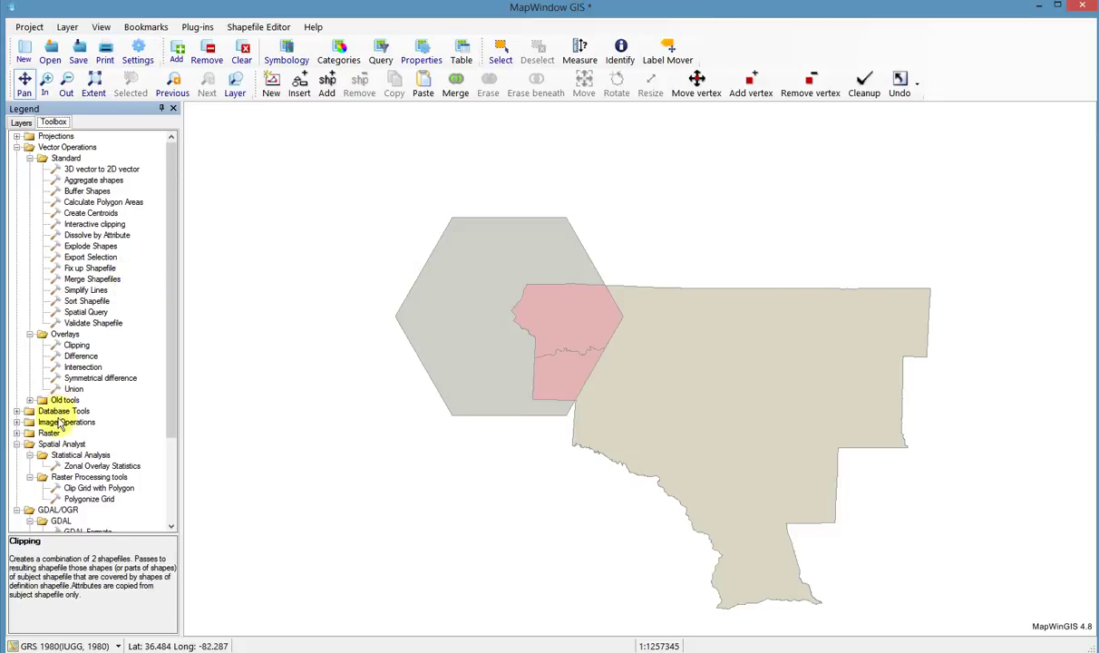
{"action": "left_click", "coordinate": [90, 357]}
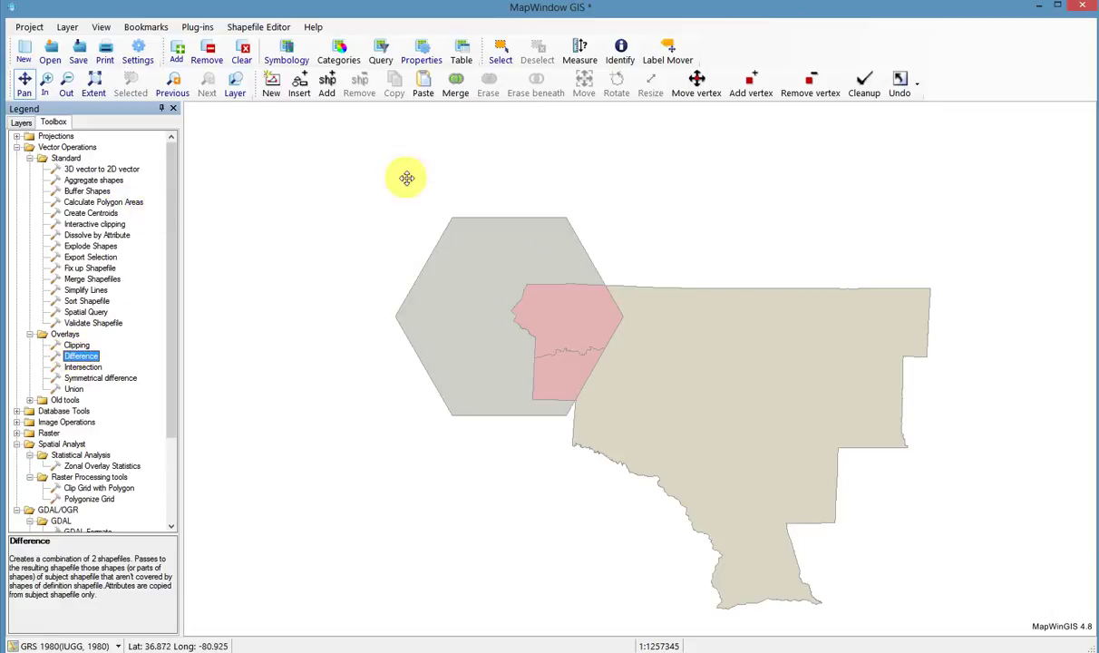
{"action": "left_click", "coordinate": [22, 124]}
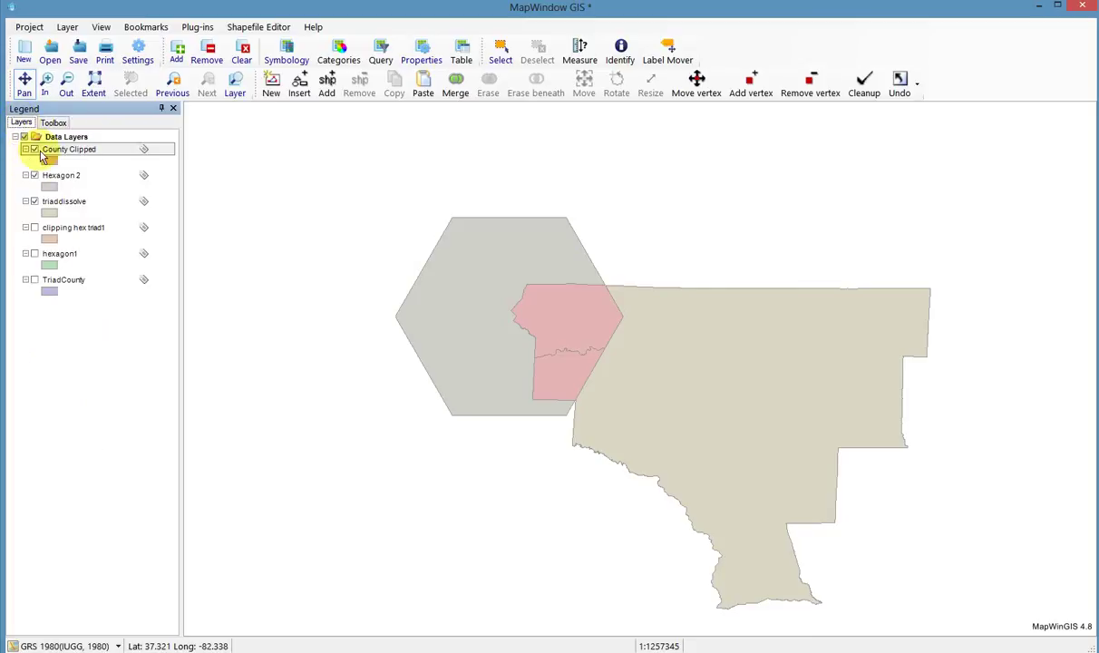
{"action": "left_click", "coordinate": [34, 149]}
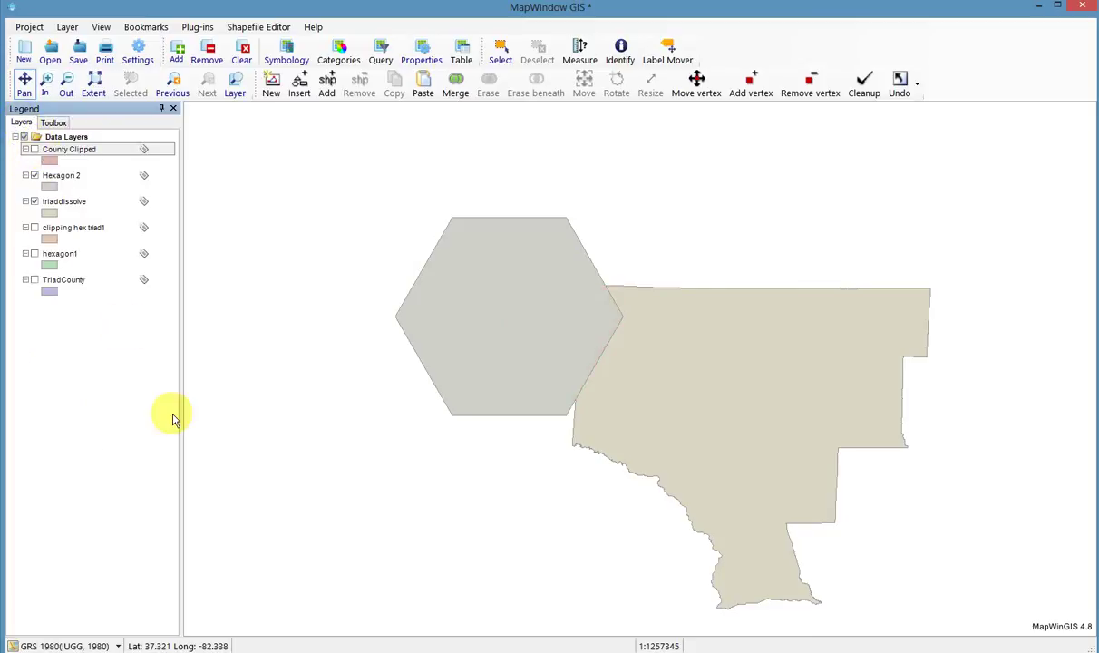
- Toggle the Hexagon 2 layer over triaddissolve, ending with it shown, to examine where the two shapes overlap
{"action": "left_click", "coordinate": [35, 177]}
{"action": "left_click", "coordinate": [34, 176]}
{"action": "left_click", "coordinate": [34, 176]}
{"action": "left_click", "coordinate": [34, 176]}
{"action": "left_click", "coordinate": [35, 176]}
{"action": "left_click", "coordinate": [35, 176]}
{"action": "left_click", "coordinate": [35, 176]}
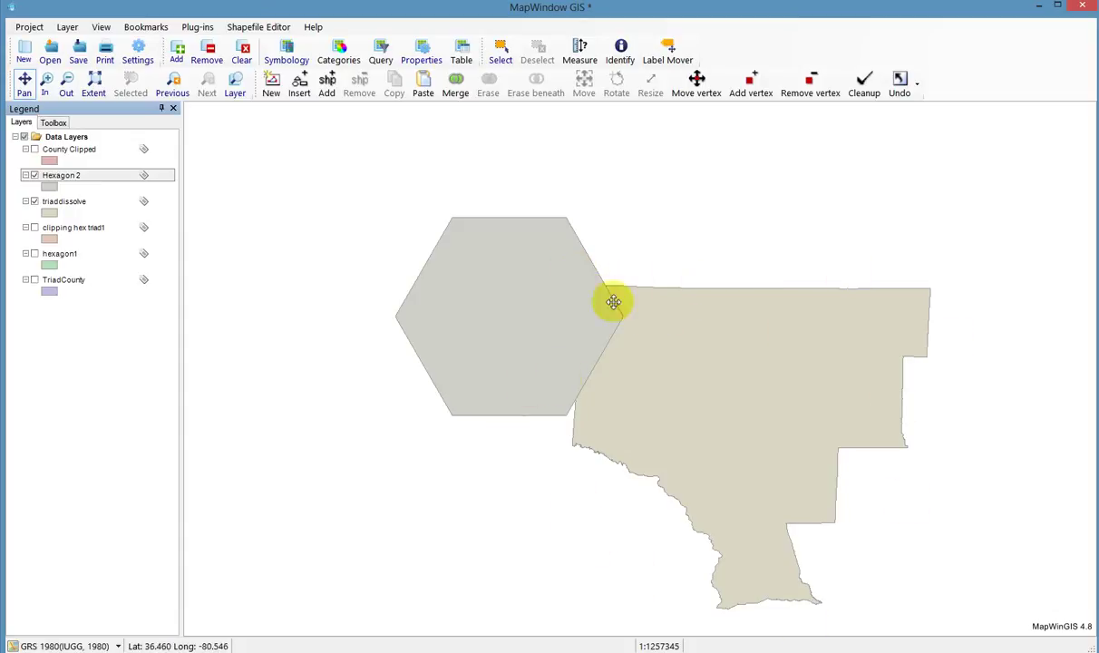
- Open the Difference tool among the vector overlay operations and move its dialog partly clear of the map shapes
{"action": "left_click", "coordinate": [52, 122]}
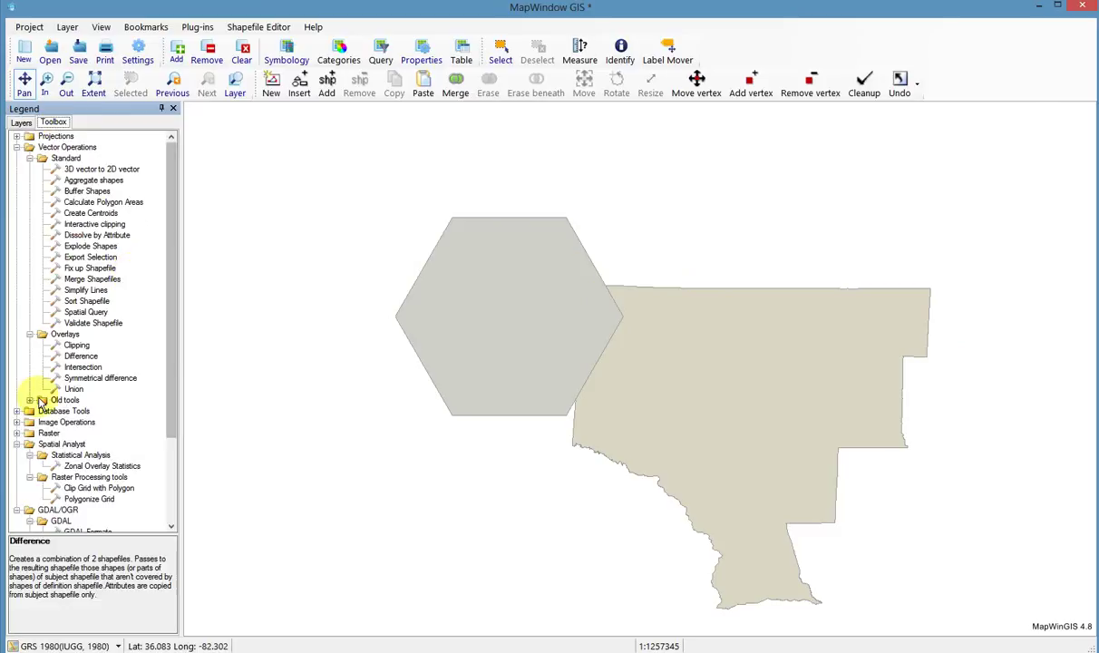
{"action": "double_click", "coordinate": [81, 357]}
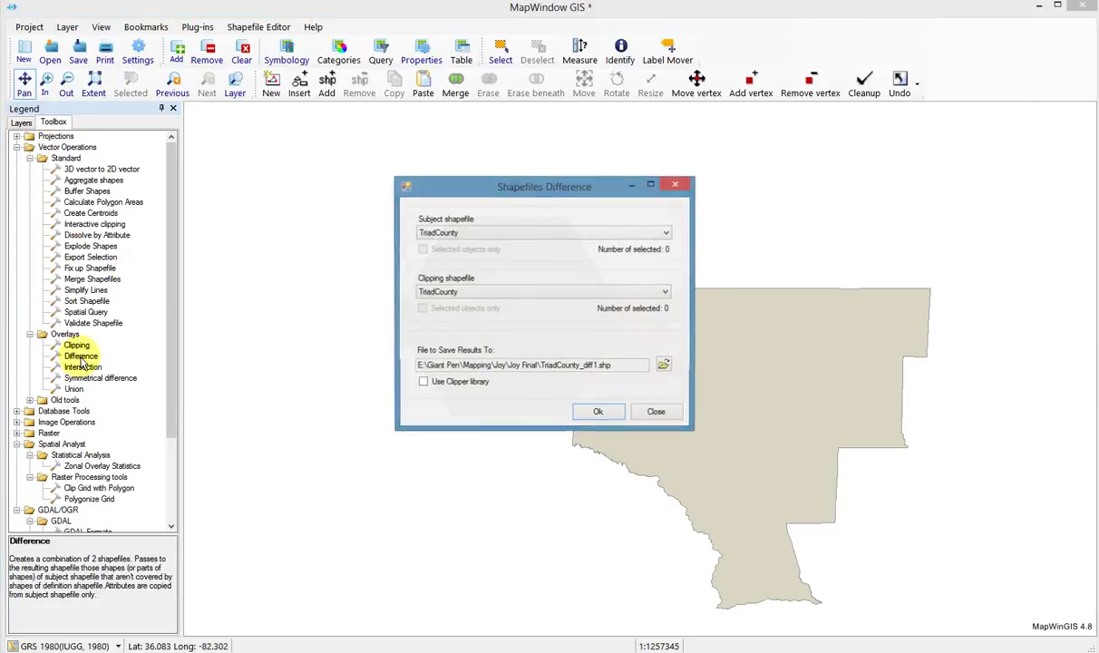
{"action": "left_click_drag", "start_coordinate": [587, 187], "coordinate": [445, 104]}
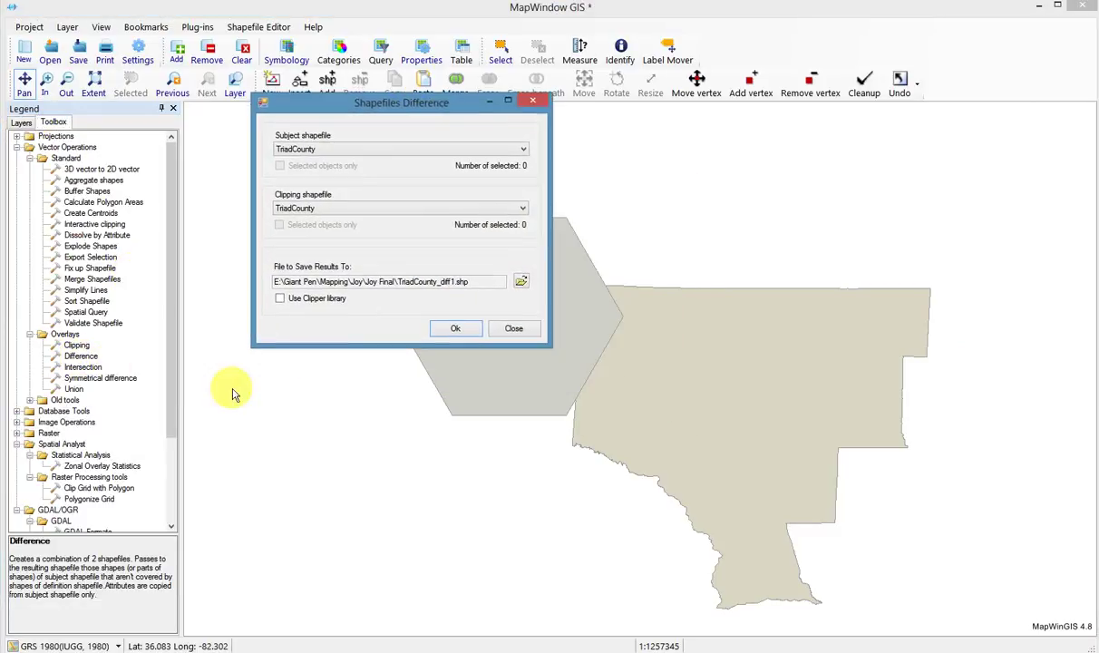
- Set Hexagon 2 as the clipping shapefile for the difference on TriadCounty
{"action": "left_click", "coordinate": [71, 360]}
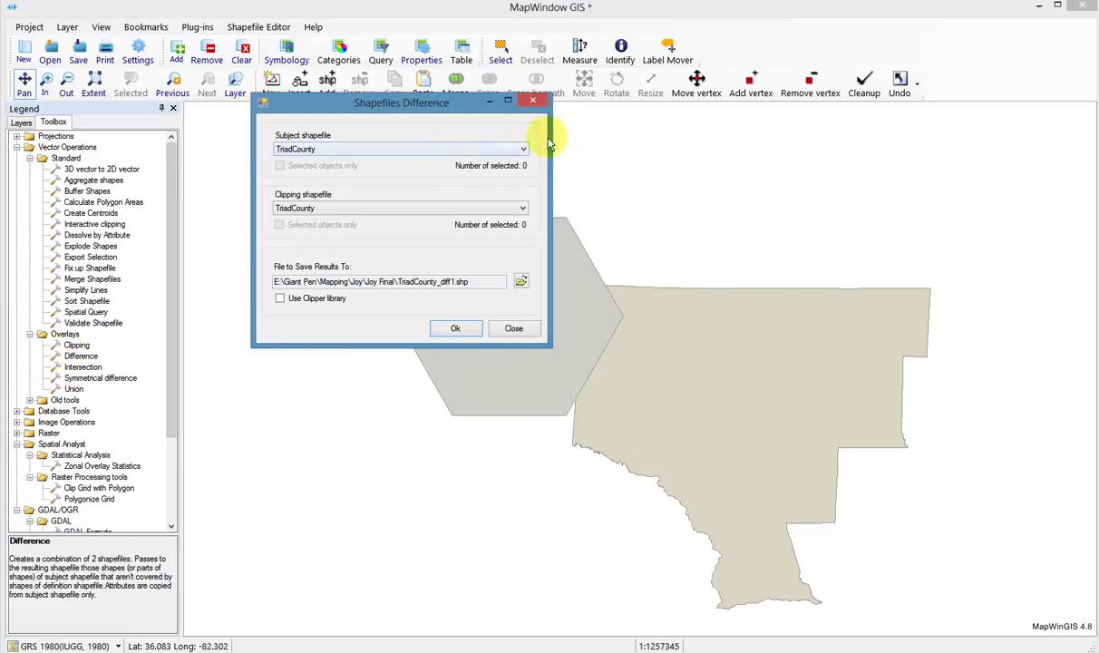
{"action": "left_click", "coordinate": [524, 209]}
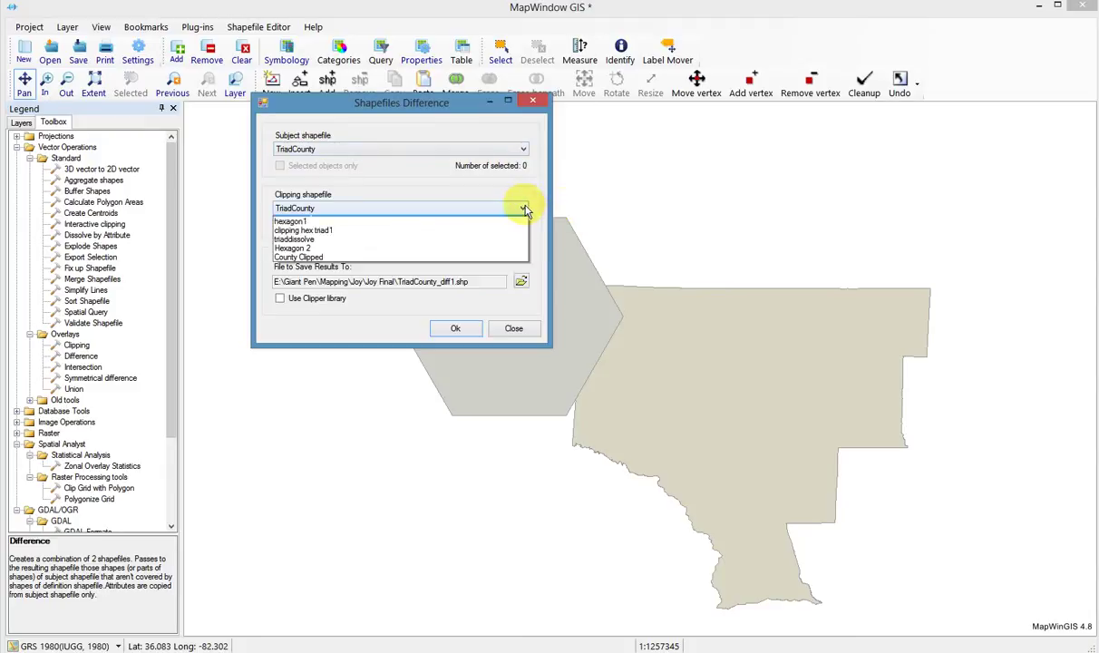
{"action": "left_click", "coordinate": [322, 259]}
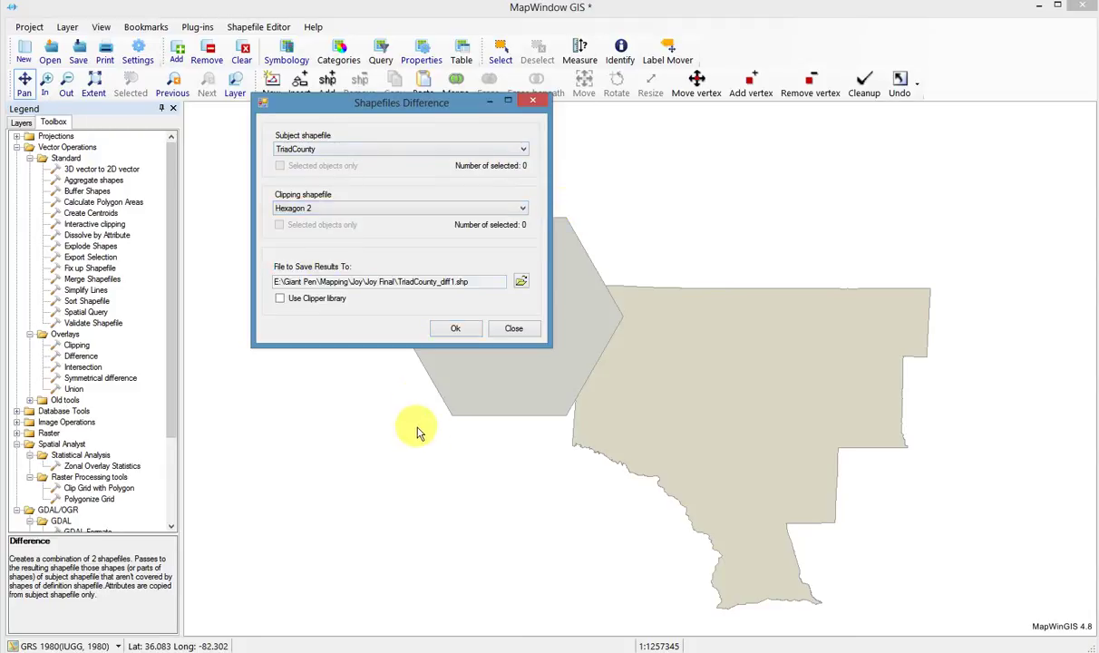
- Save the difference result as "county difference" in the Academy stuff folder and add the new layer to the map
{"action": "left_click", "coordinate": [521, 284]}
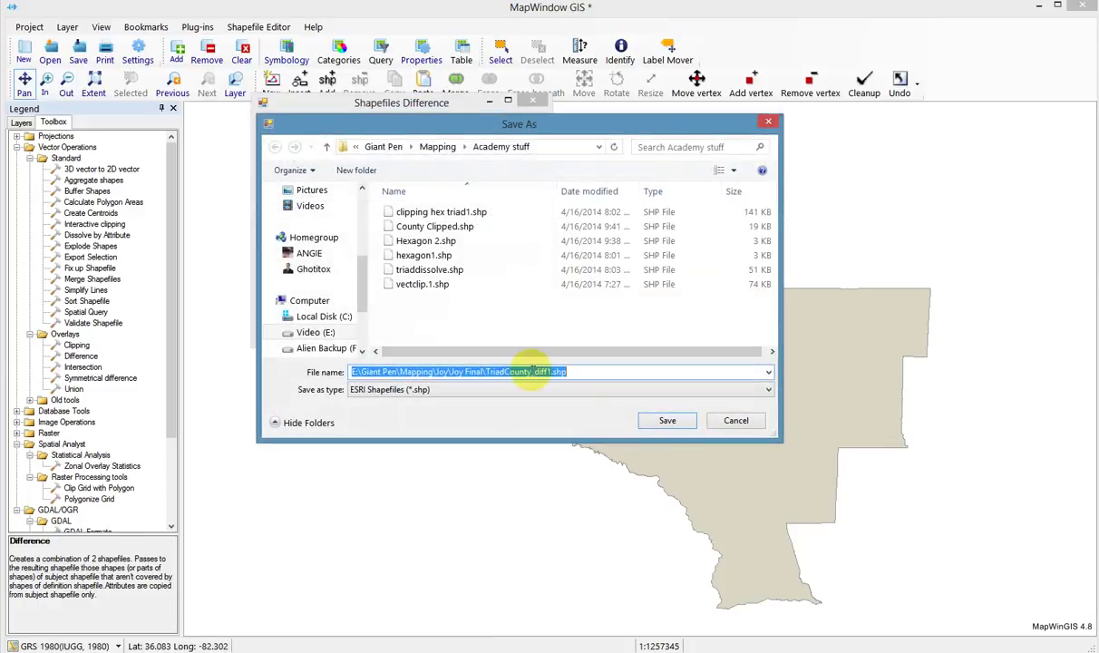
{"action": "left_click", "coordinate": [533, 370]}
{"action": "left_click_drag", "start_coordinate": [564, 372], "coordinate": [222, 383]}
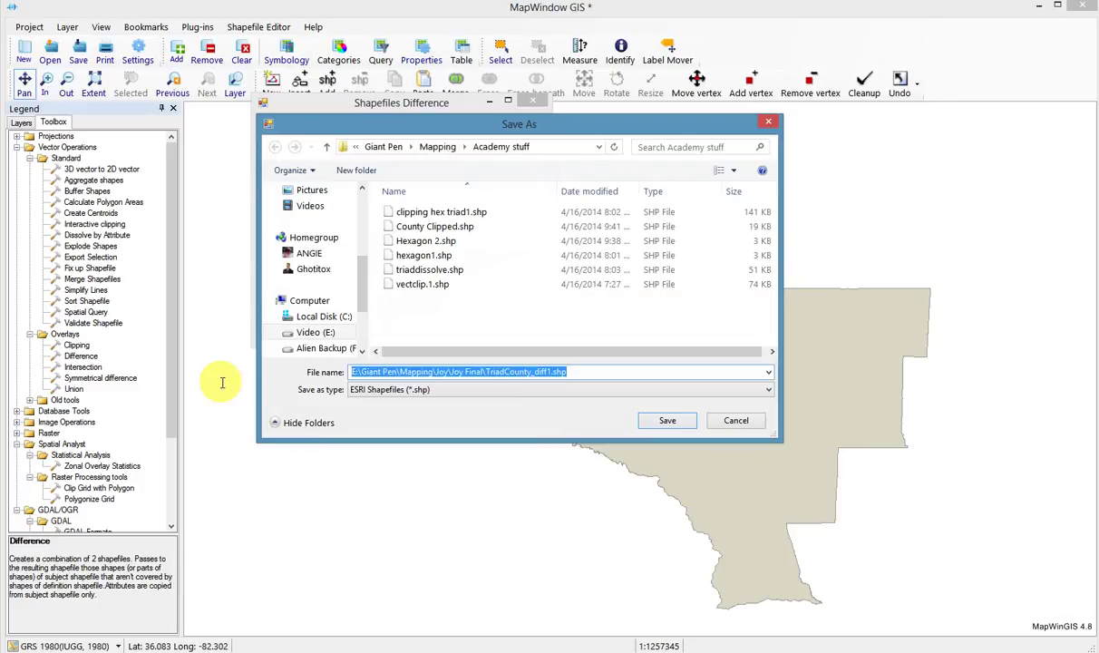
{"action": "type", "text": "coun"}
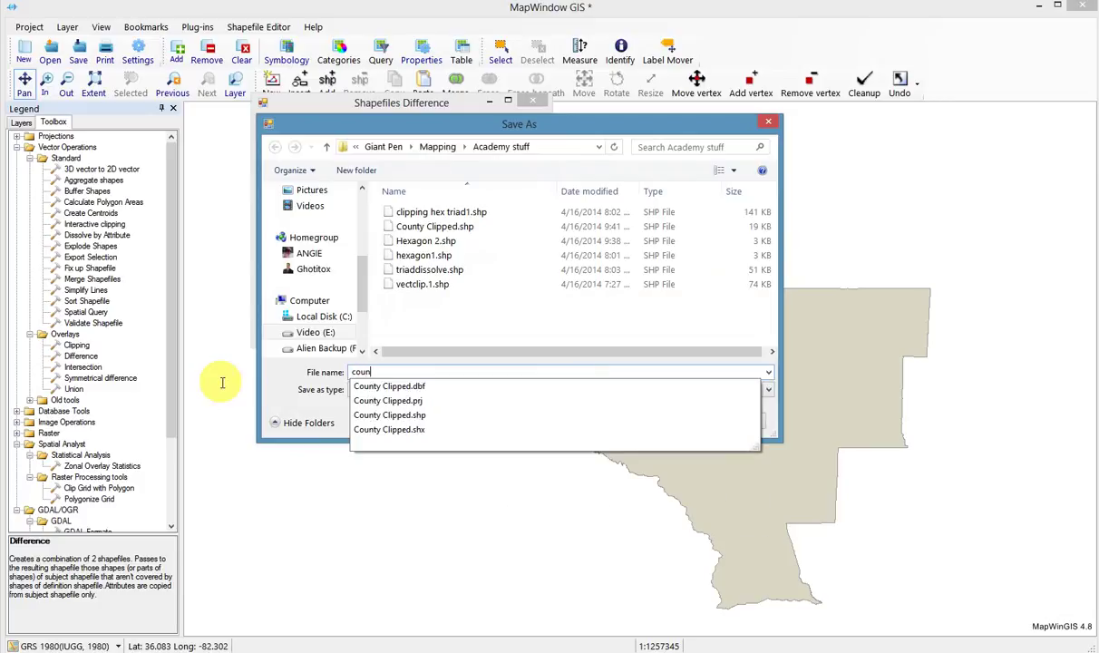
{"action": "type", "text": "ty difference"}
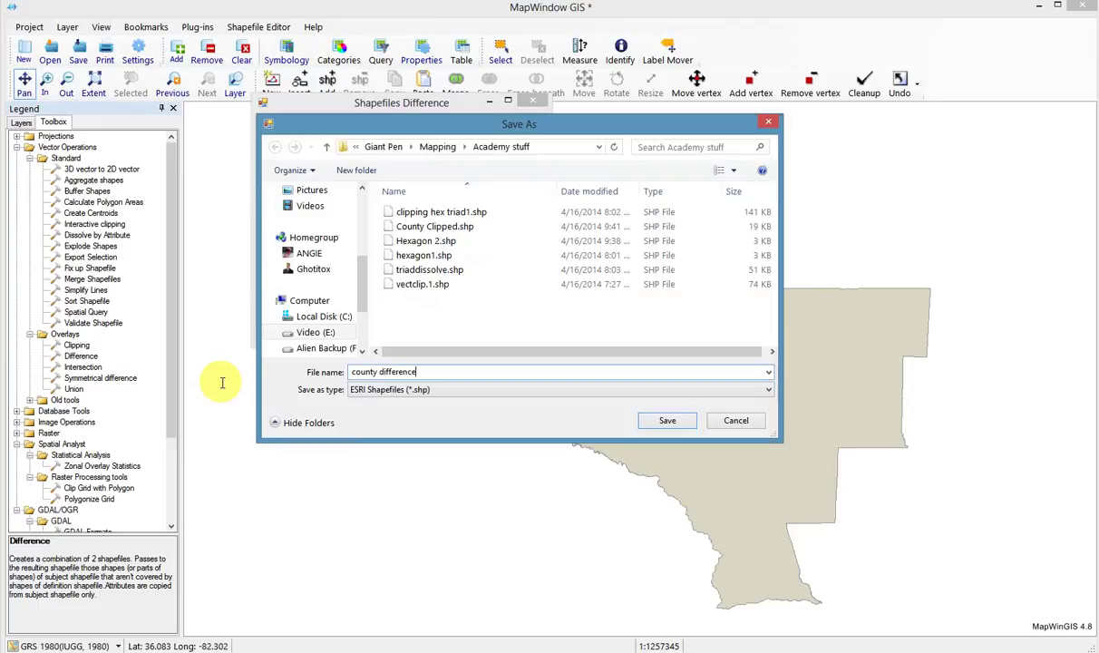
{"action": "left_click", "coordinate": [676, 422]}
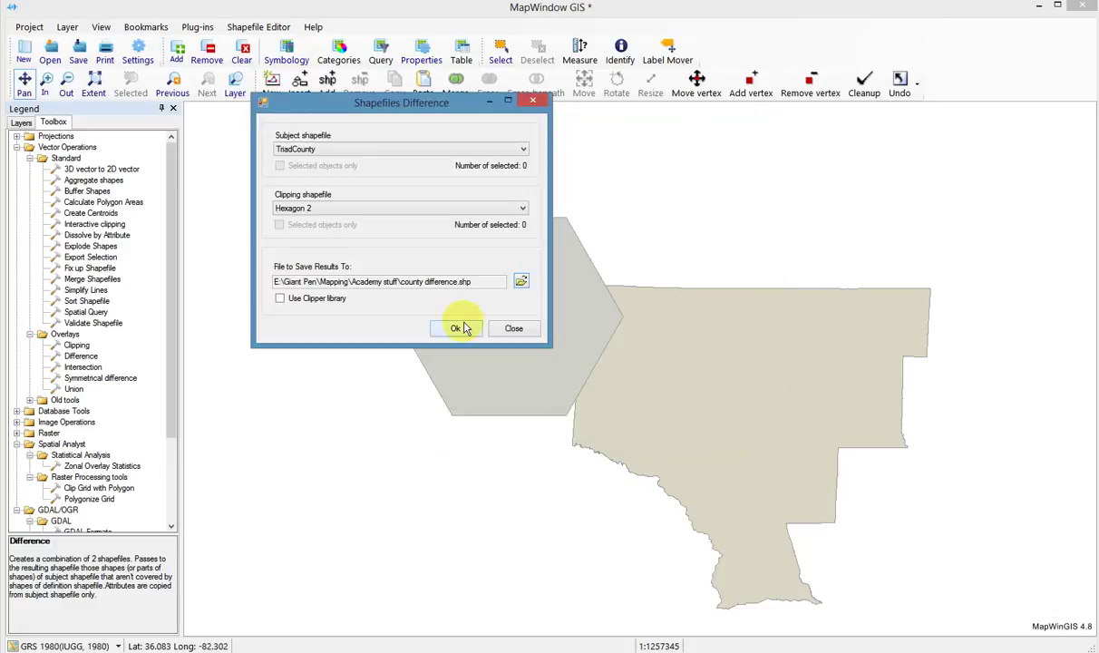
{"action": "left_click", "coordinate": [458, 329]}
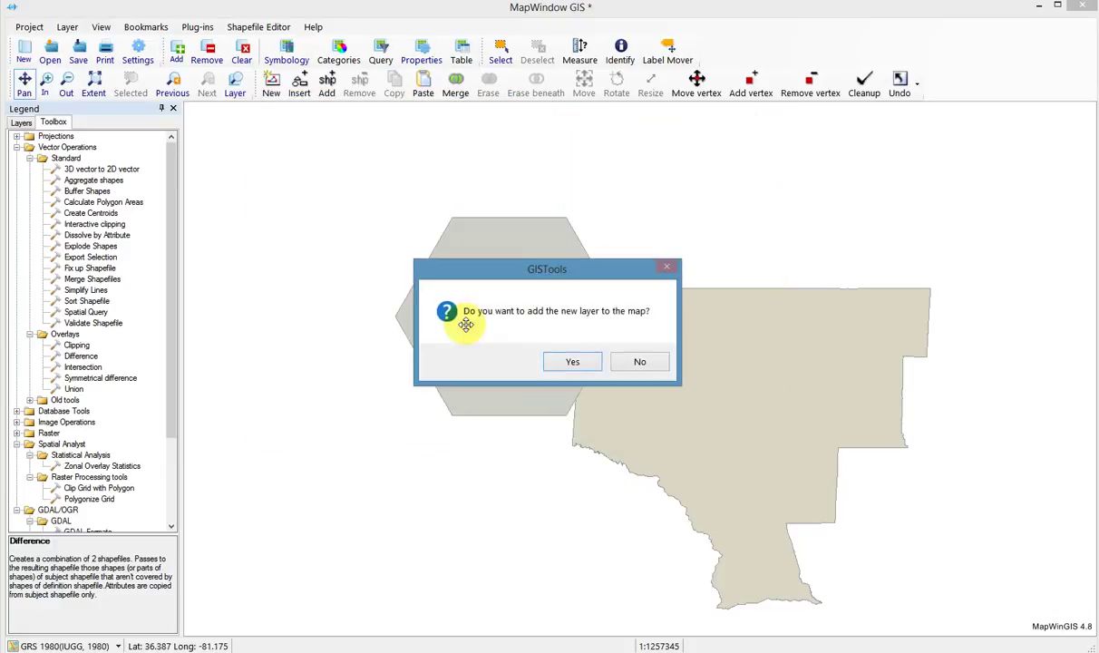
{"action": "left_click", "coordinate": [571, 363]}
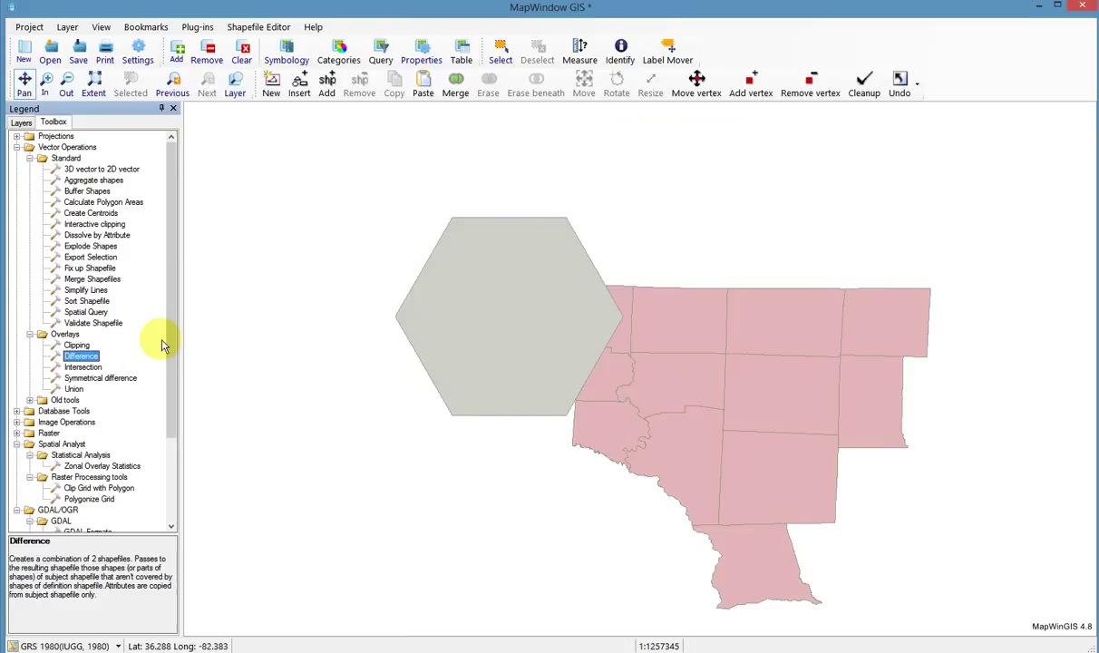
- Return to the layer list and hide Hexagon 2 to inspect the area it covers
{"action": "left_click", "coordinate": [21, 122]}
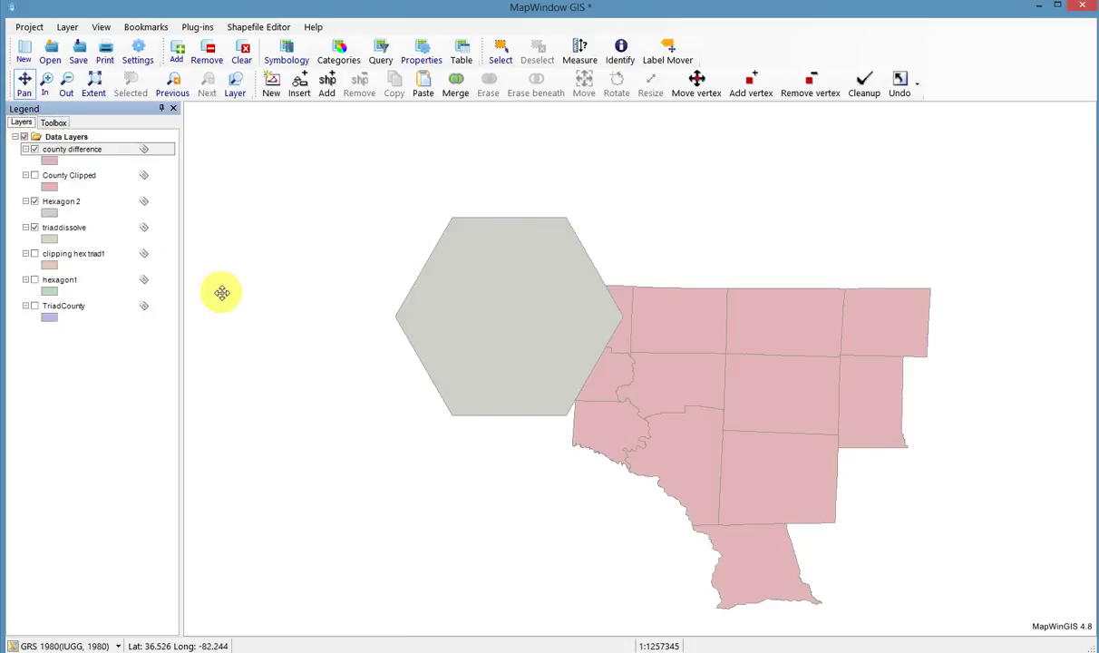
{"action": "left_click", "coordinate": [35, 204]}
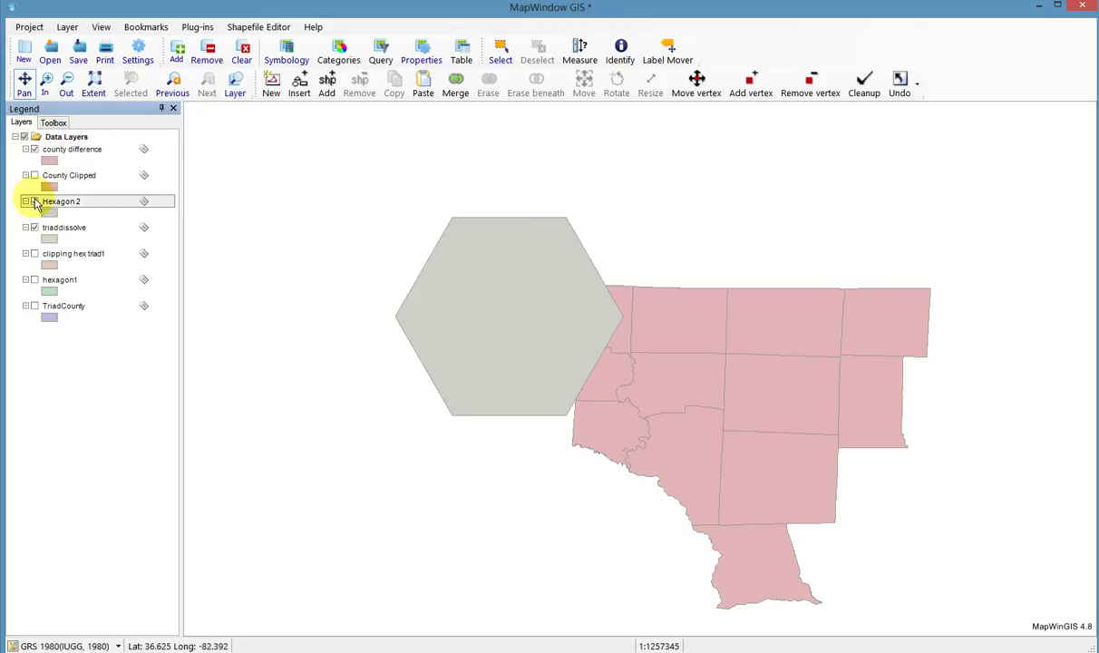
{"action": "left_click", "coordinate": [34, 202]}
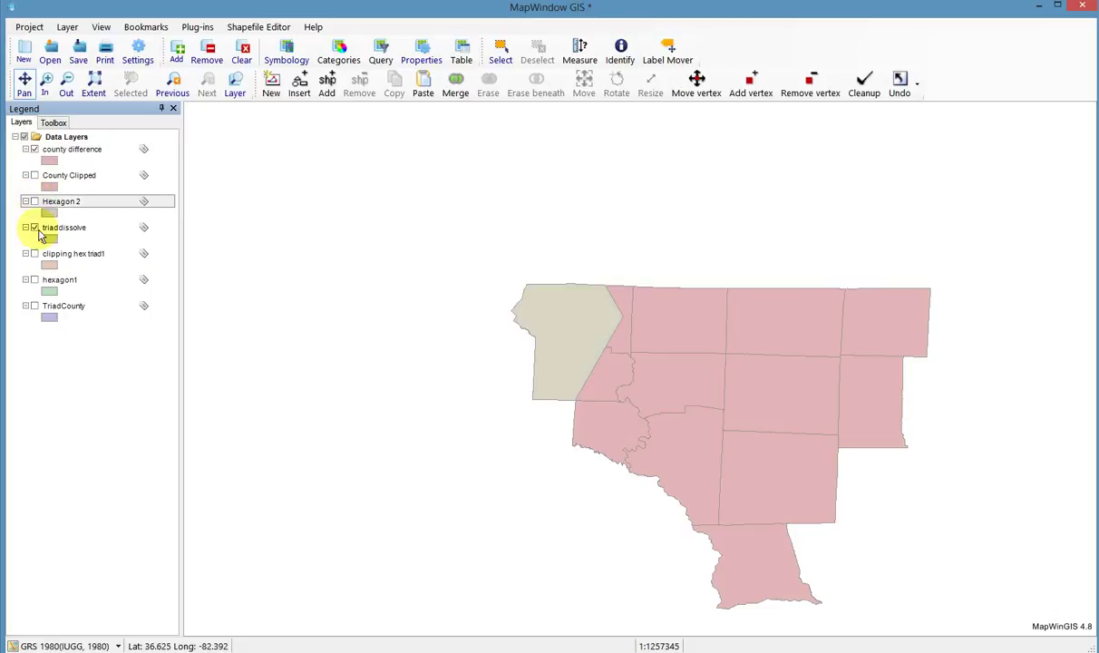
- Toggle triaddissolve beneath the county difference layer, ending with it hidden, and flick county difference off and on to examine the remaining shape
{"action": "left_click", "coordinate": [34, 229]}
{"action": "left_click", "coordinate": [34, 228]}
{"action": "left_click", "coordinate": [35, 228]}
{"action": "left_click", "coordinate": [35, 229]}
{"action": "left_click", "coordinate": [34, 229]}
{"action": "left_click", "coordinate": [34, 229]}
{"action": "left_click", "coordinate": [35, 229]}
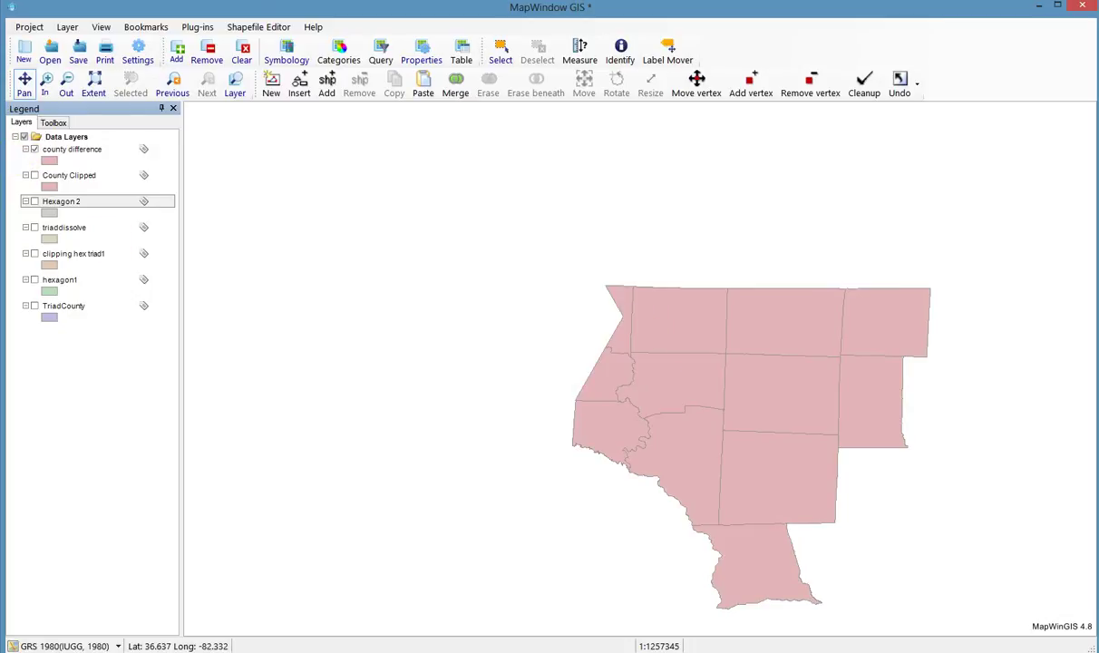
{"action": "left_click", "coordinate": [34, 150]}
{"action": "left_click", "coordinate": [34, 149]}
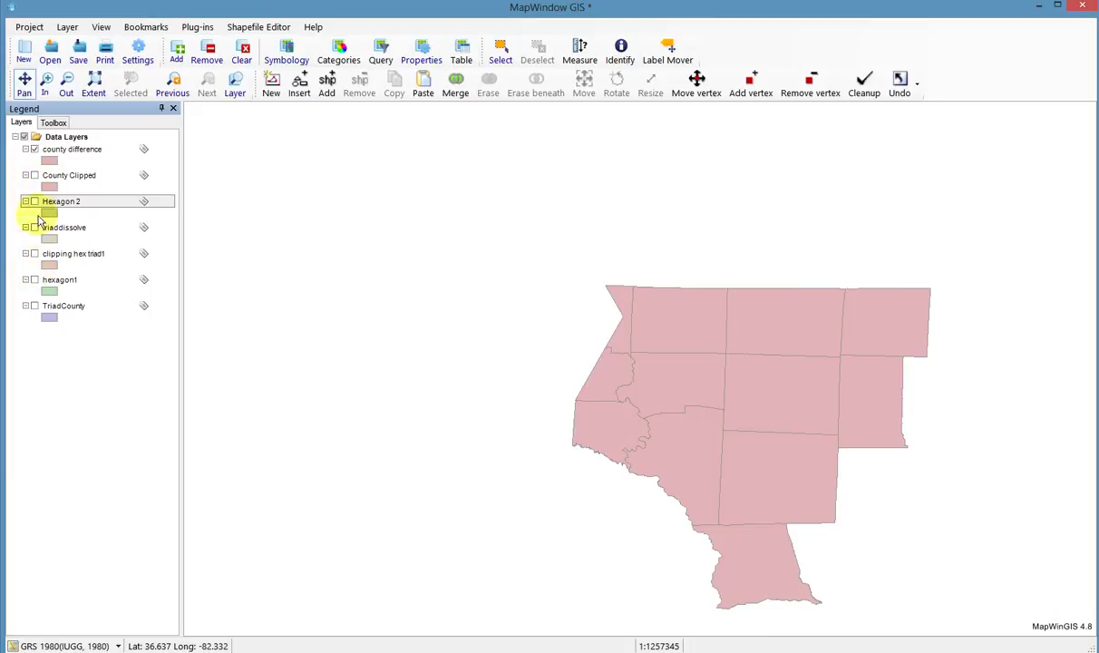
- Compare county difference with triaddissolve by toggling both layers, ending with only county difference shown
{"action": "left_click", "coordinate": [34, 228]}
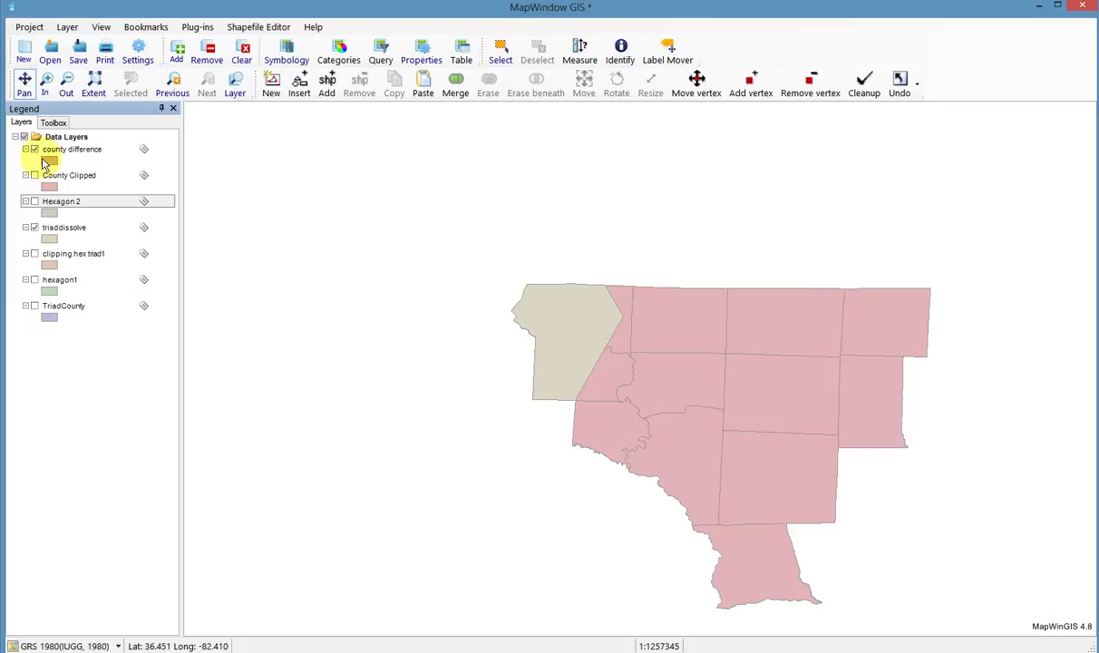
{"action": "left_click", "coordinate": [34, 151]}
{"action": "left_click", "coordinate": [35, 151]}
{"action": "left_click", "coordinate": [35, 151]}
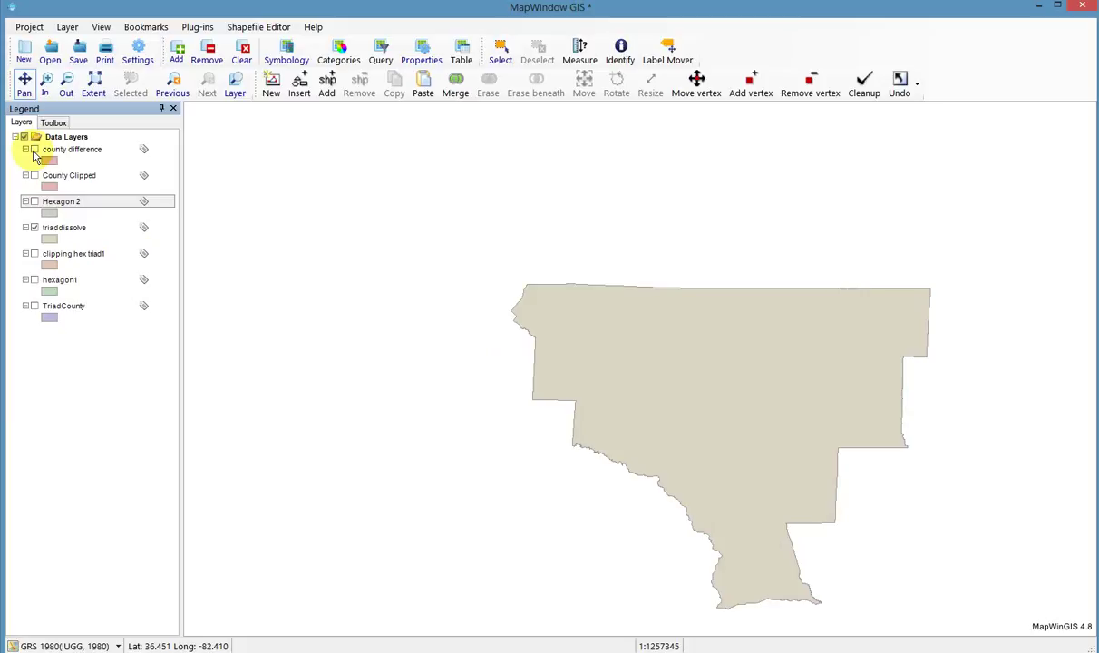
{"action": "left_click", "coordinate": [34, 150]}
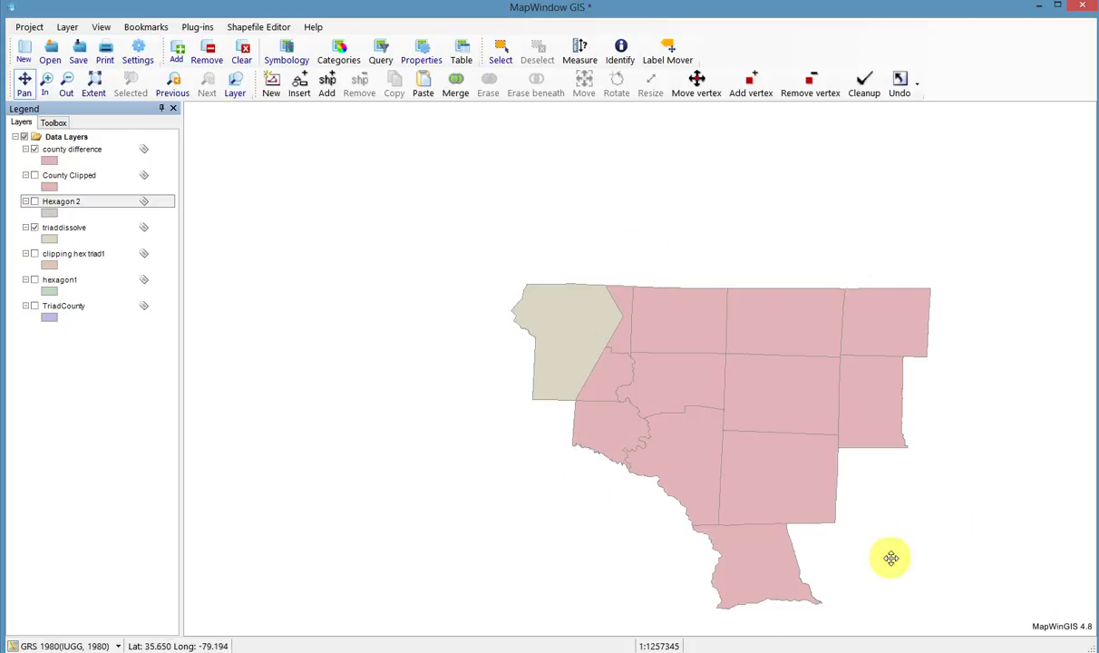
{"action": "left_click", "coordinate": [51, 178]}
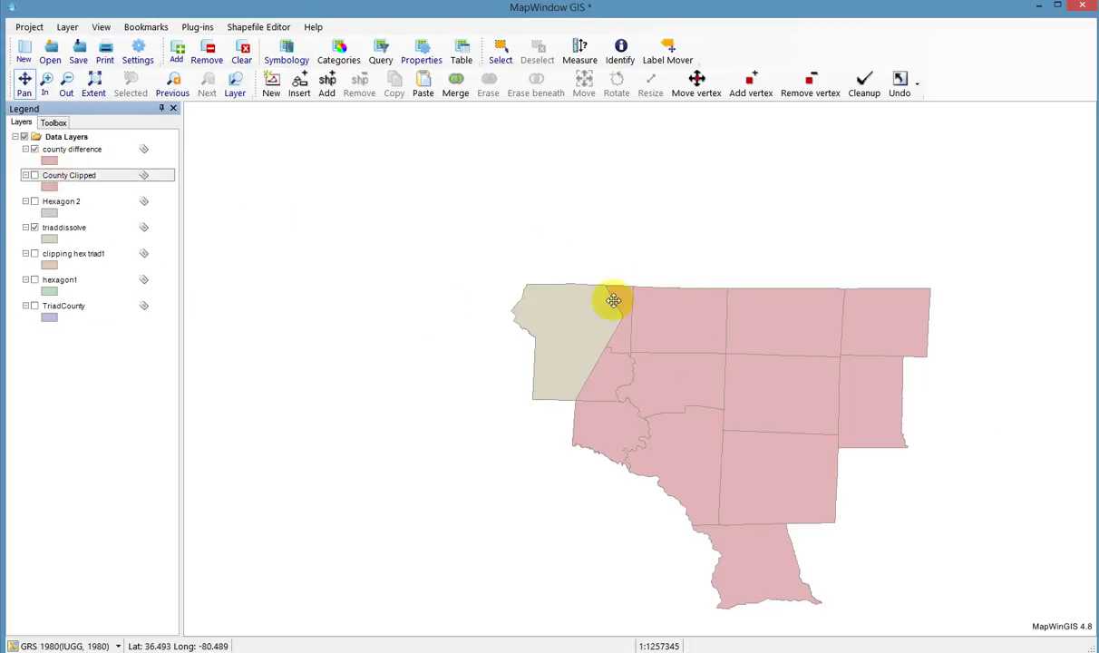
{"action": "left_click", "coordinate": [35, 227]}
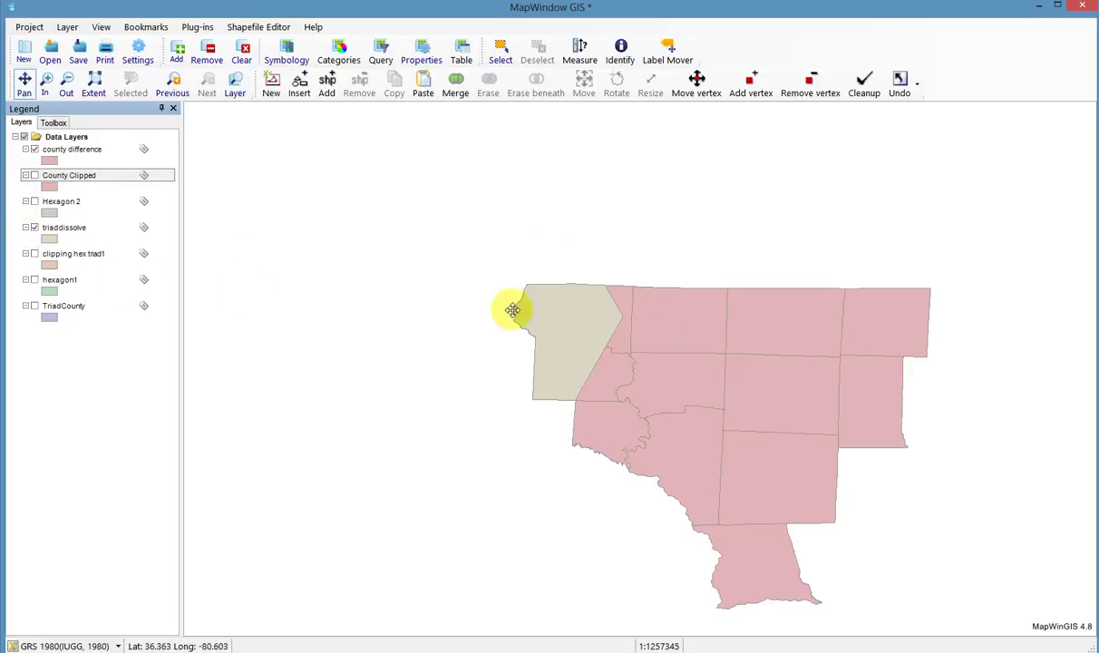
{"action": "left_click", "coordinate": [35, 228]}
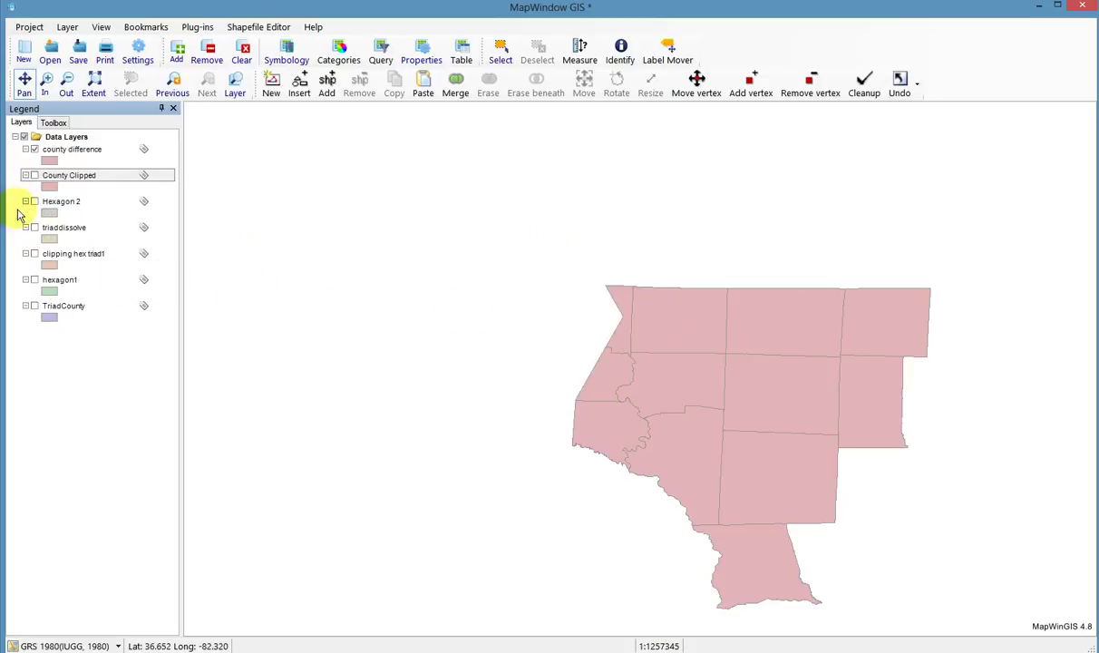
- Show TriadCounty with county difference hidden, and toggle triaddissolve over it to compare separate and dissolved counties
{"action": "left_click", "coordinate": [34, 306]}
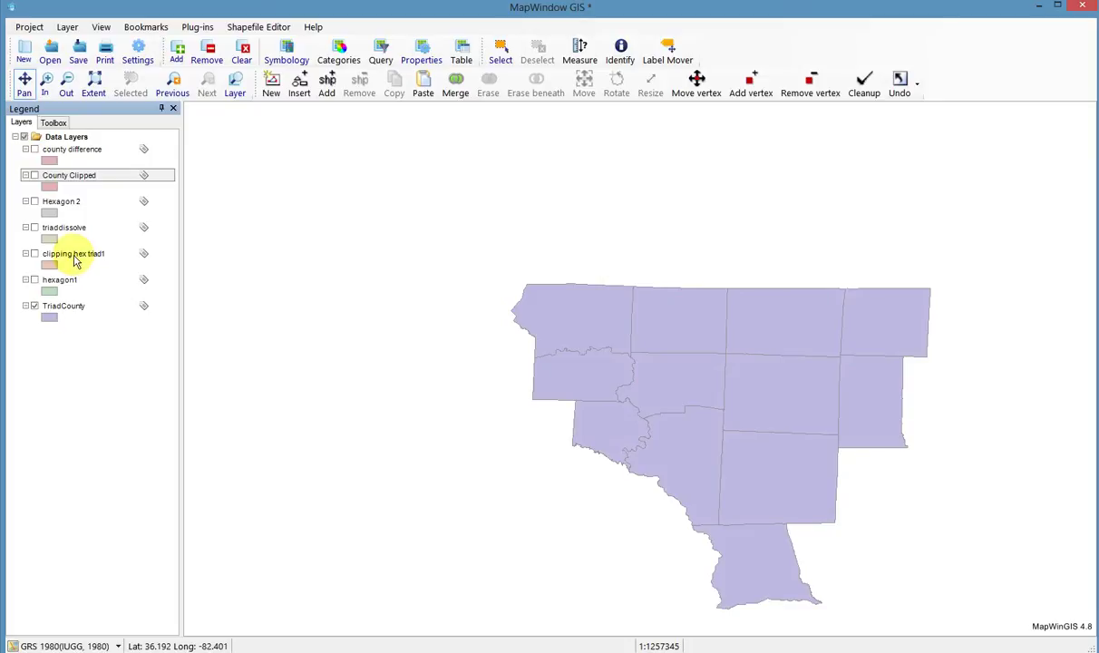
{"action": "left_click", "coordinate": [35, 228]}
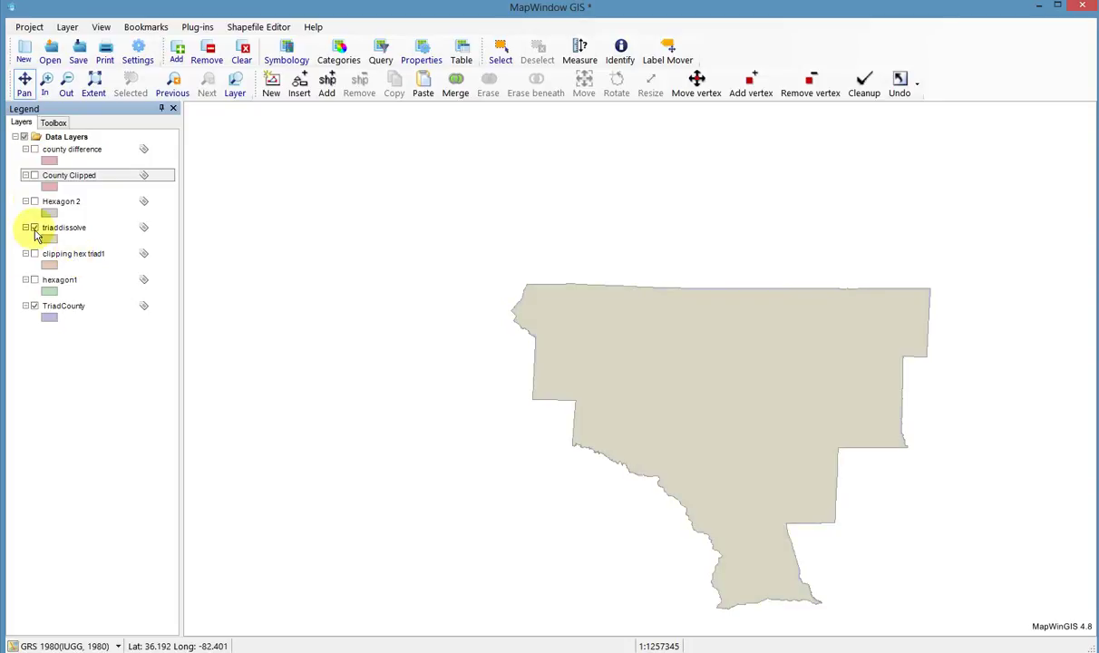
{"action": "left_click", "coordinate": [34, 228]}
{"action": "left_click", "coordinate": [35, 227]}
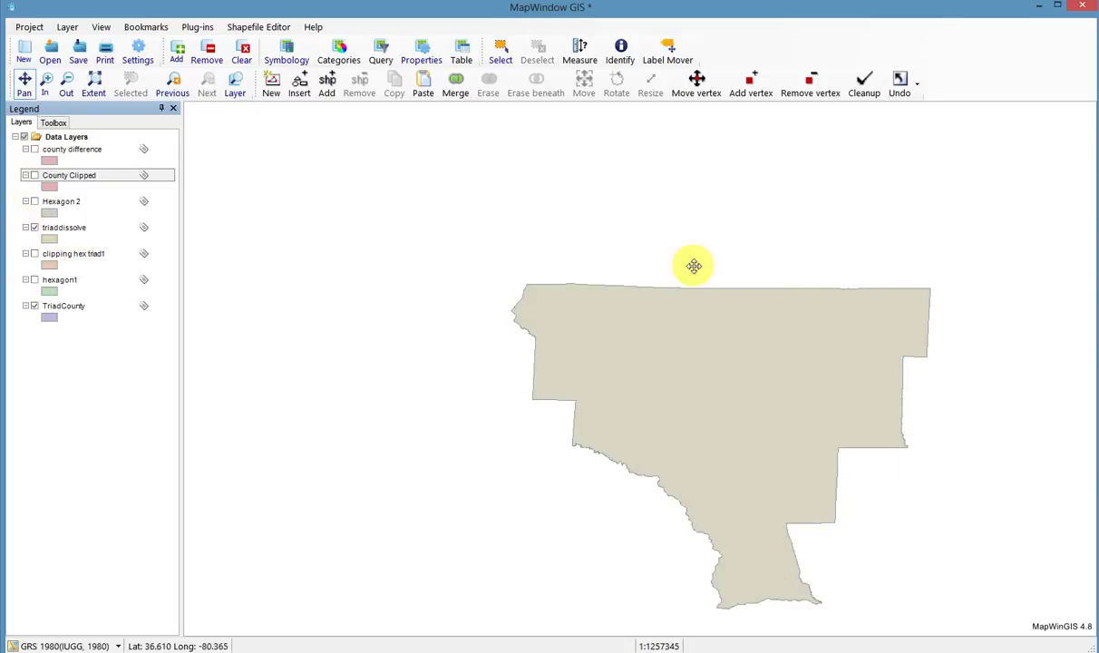
- Show Hexagon 2 over TriadCounty, and replace TriadCounty with triaddissolve so only Hexagon 2 and triaddissolve are displayed
{"action": "left_click", "coordinate": [35, 202]}
{"action": "left_click", "coordinate": [34, 228]}
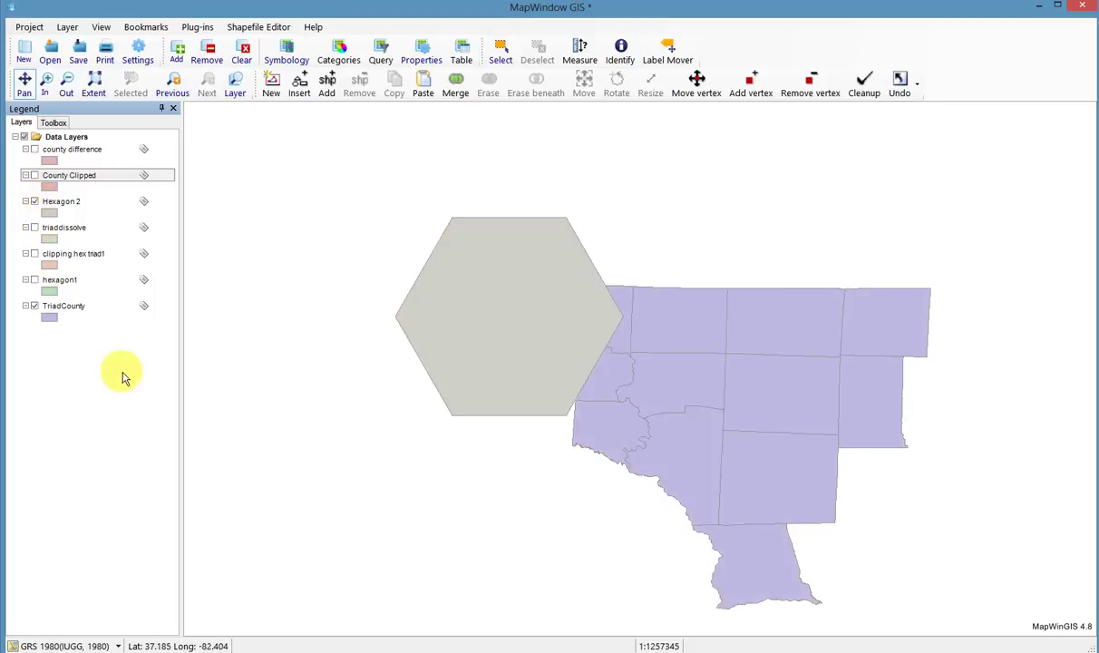
{"action": "left_click", "coordinate": [35, 306]}
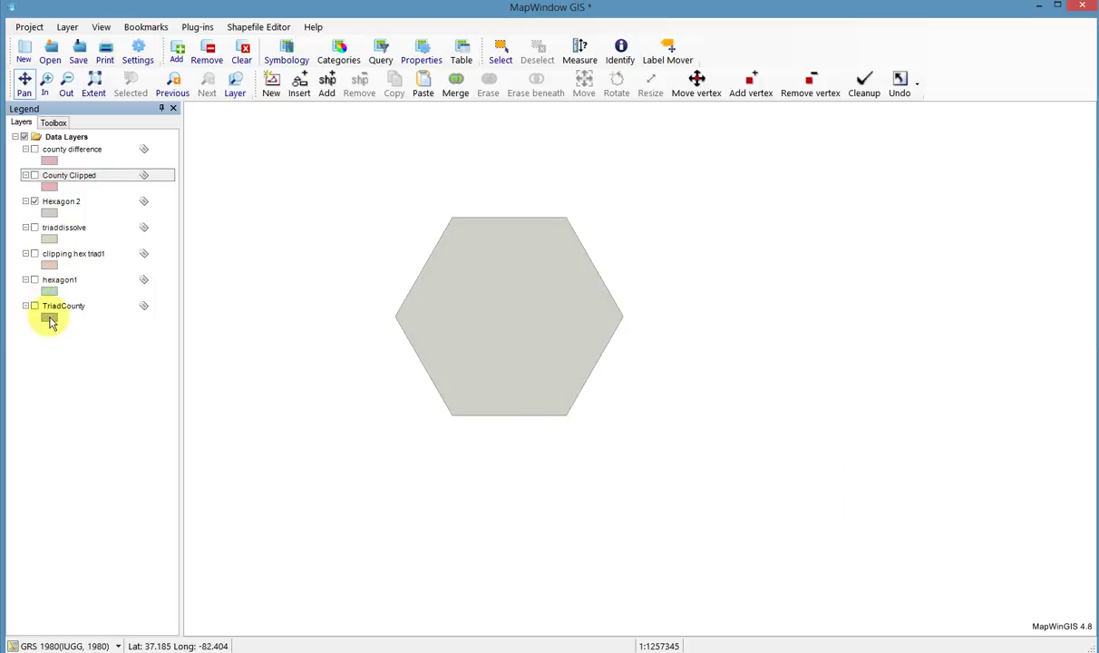
{"action": "left_click", "coordinate": [34, 229]}
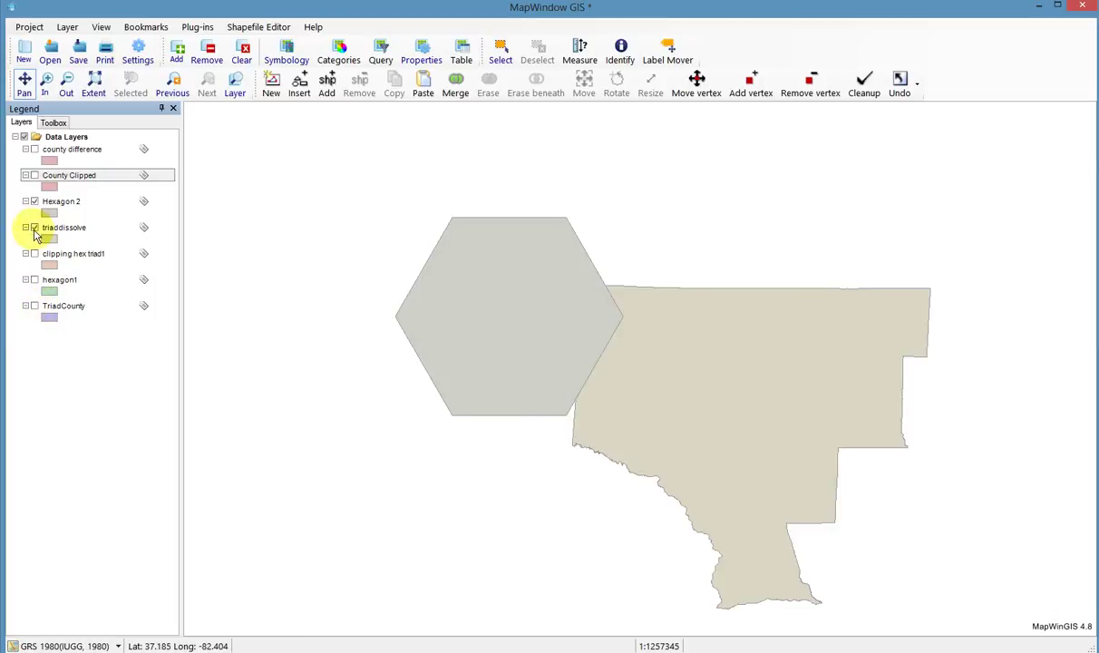
- Open the Difference overlay tool with triaddissolve as the subject shapefile and Hexagon 2 as the clipping shapefile
{"action": "left_click", "coordinate": [53, 122]}
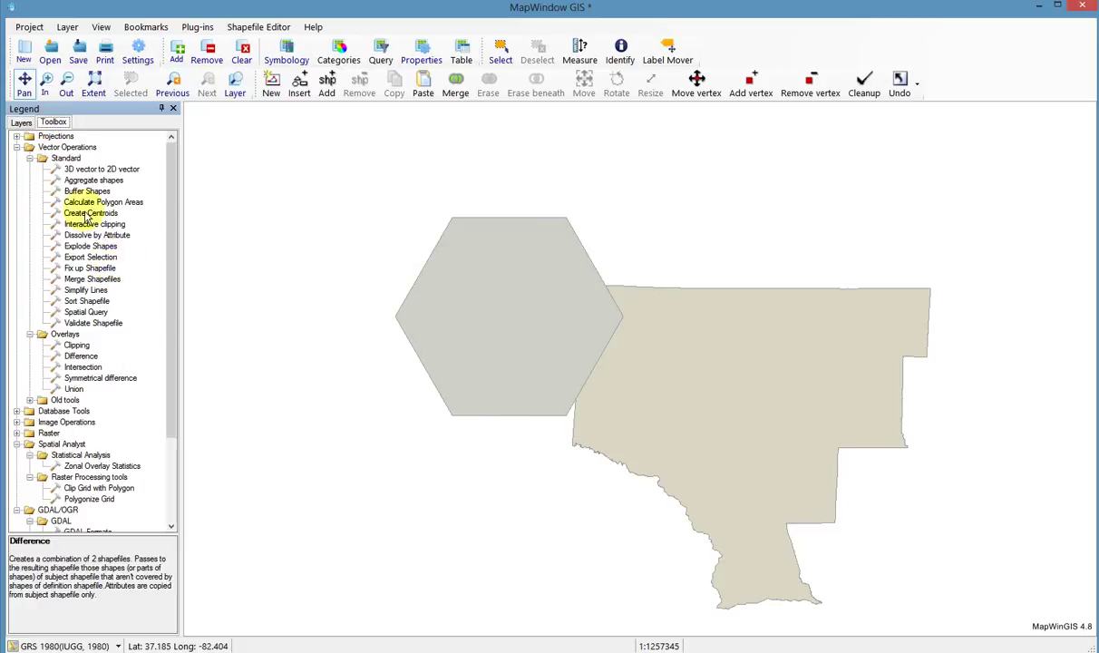
{"action": "double_click", "coordinate": [80, 357]}
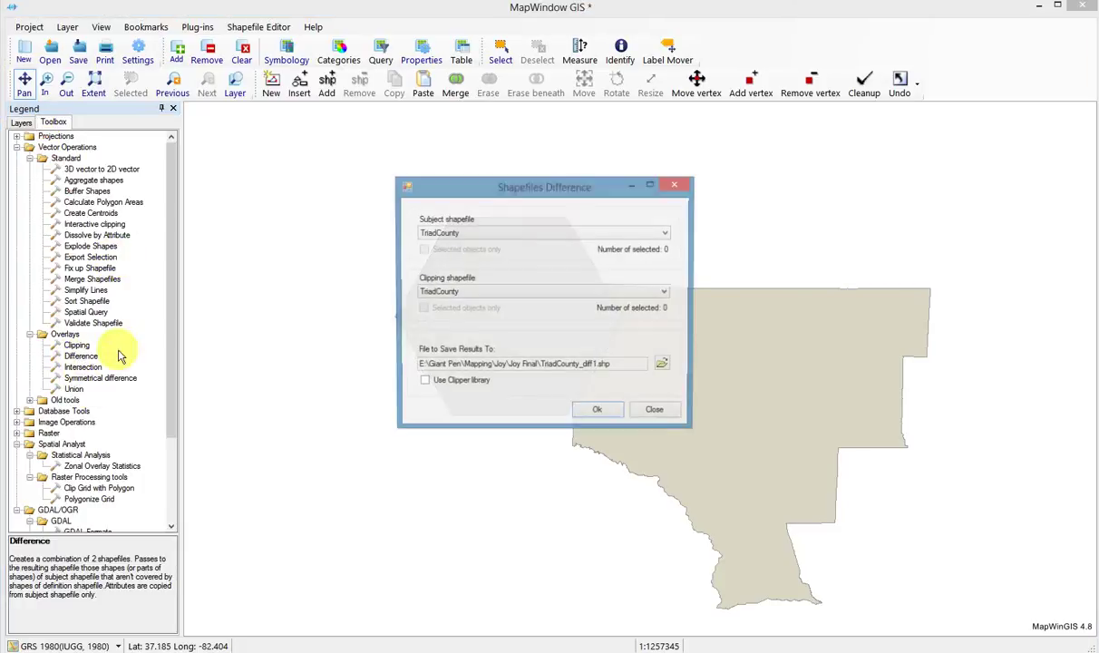
{"action": "left_click", "coordinate": [668, 234]}
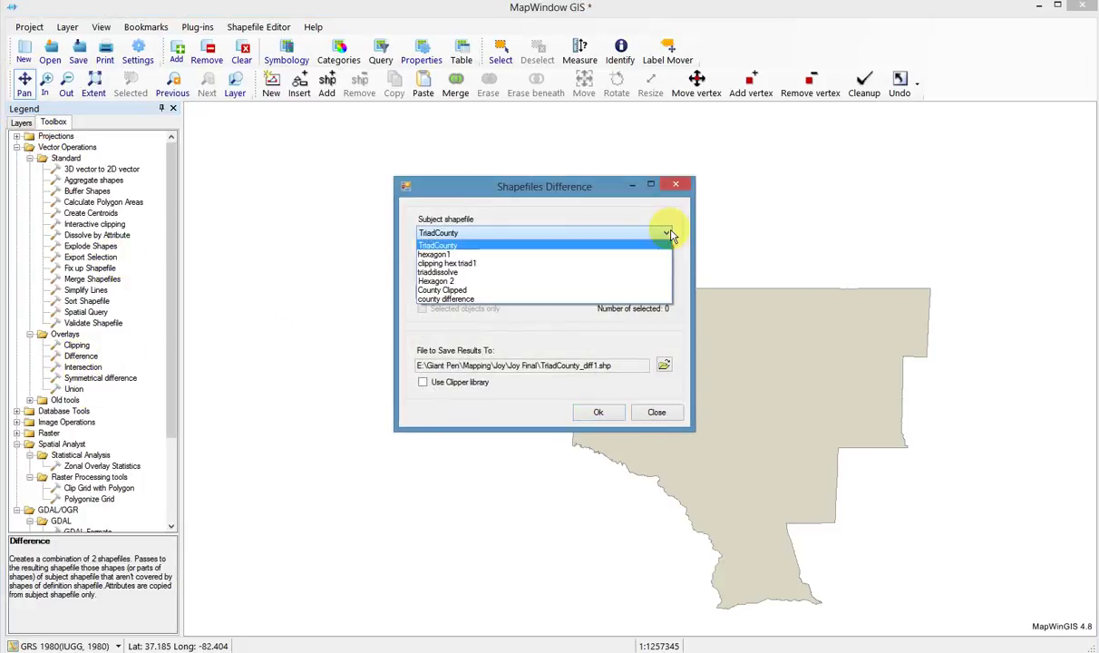
{"action": "left_click", "coordinate": [538, 273]}
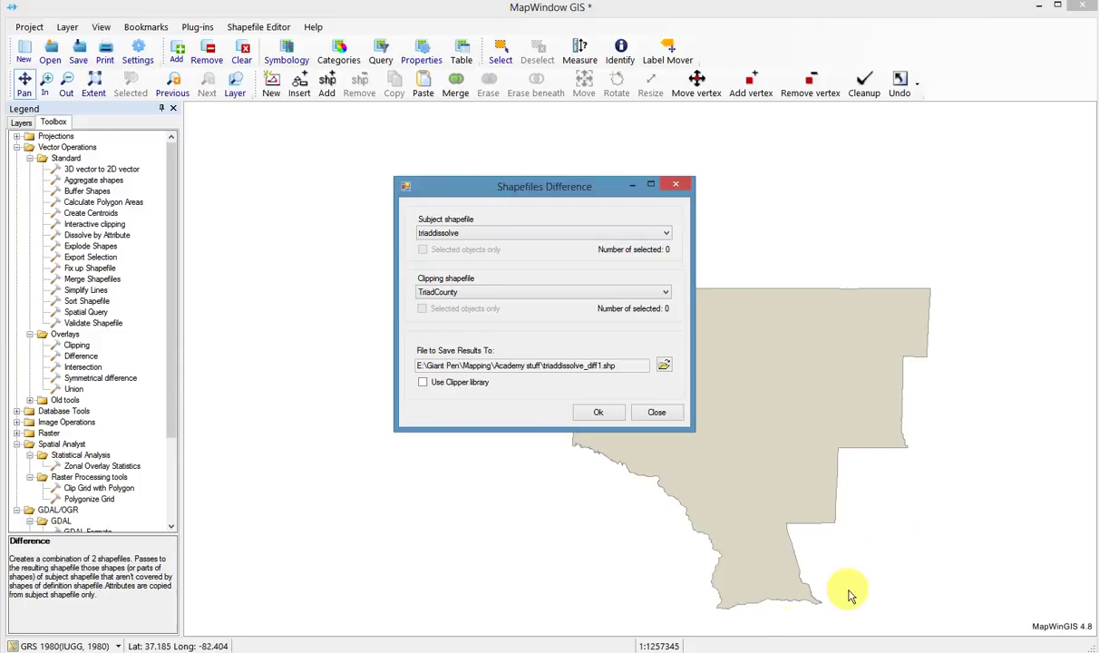
{"action": "left_click", "coordinate": [664, 291]}
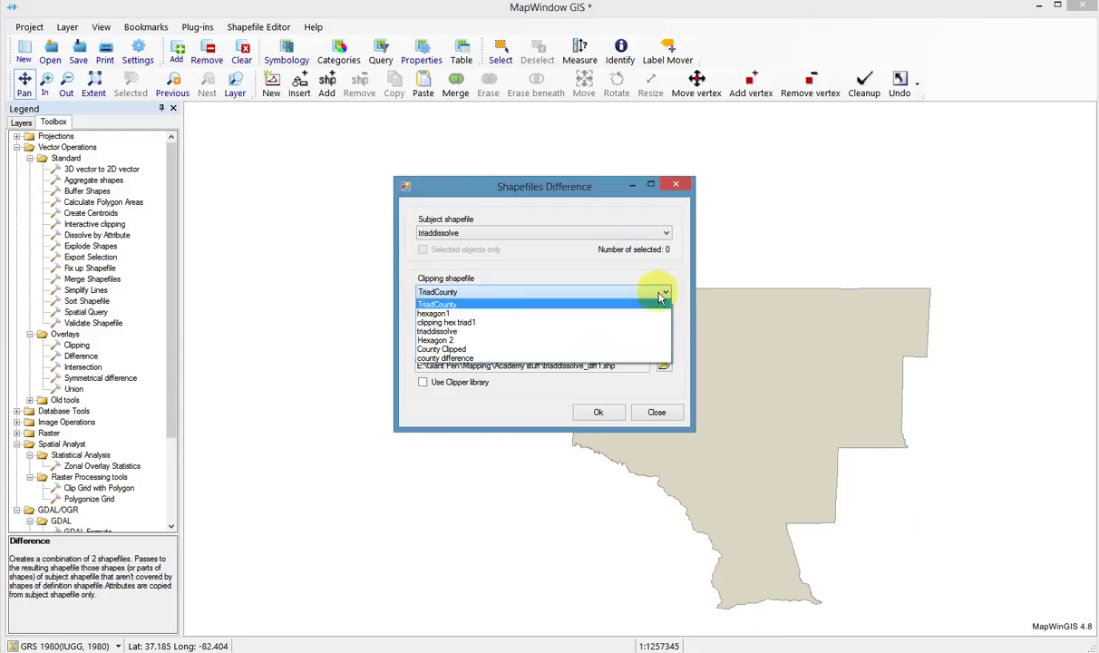
{"action": "left_click", "coordinate": [596, 341]}
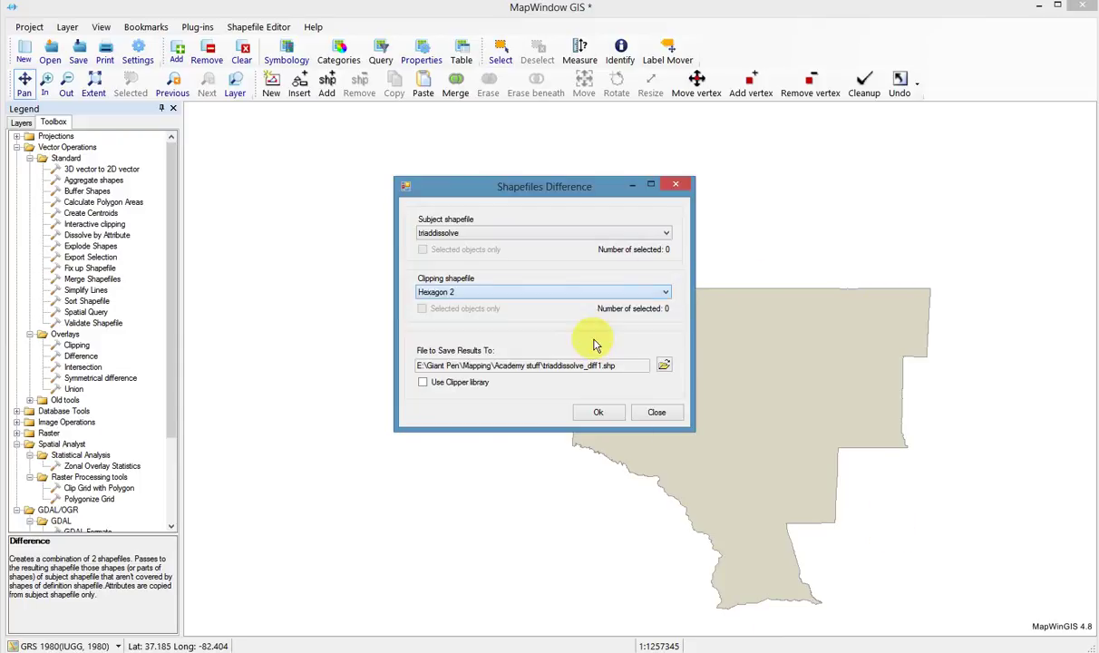
- Set the output file to triad difference.shp in the Academy stuff folder and run the Difference overlay
{"action": "left_click", "coordinate": [664, 365]}
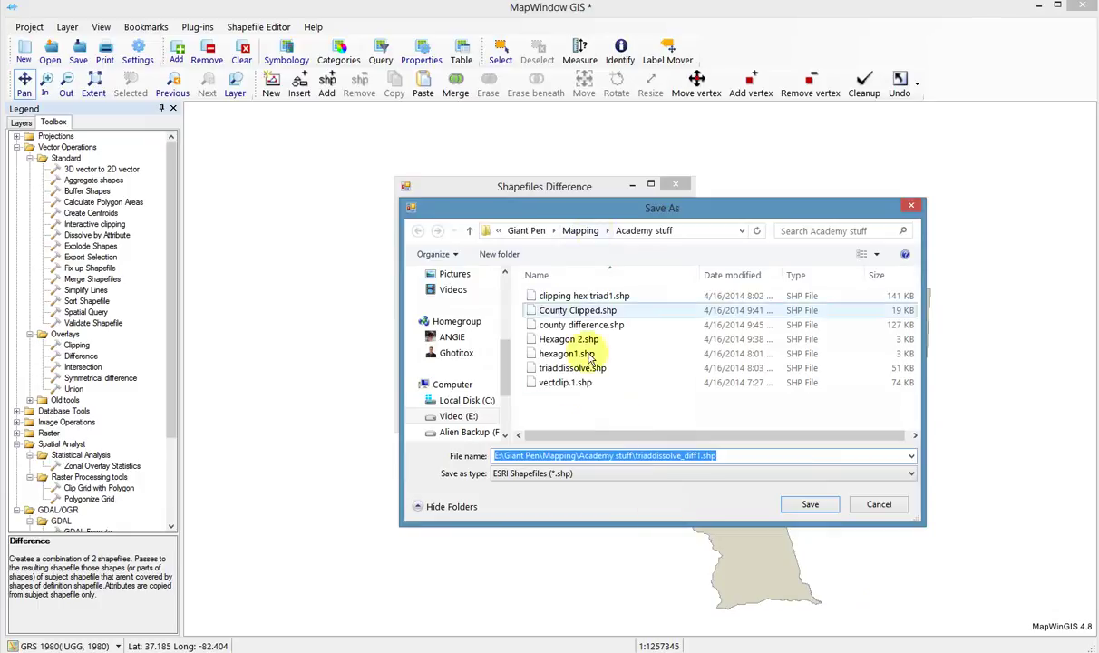
{"action": "left_click", "coordinate": [555, 324]}
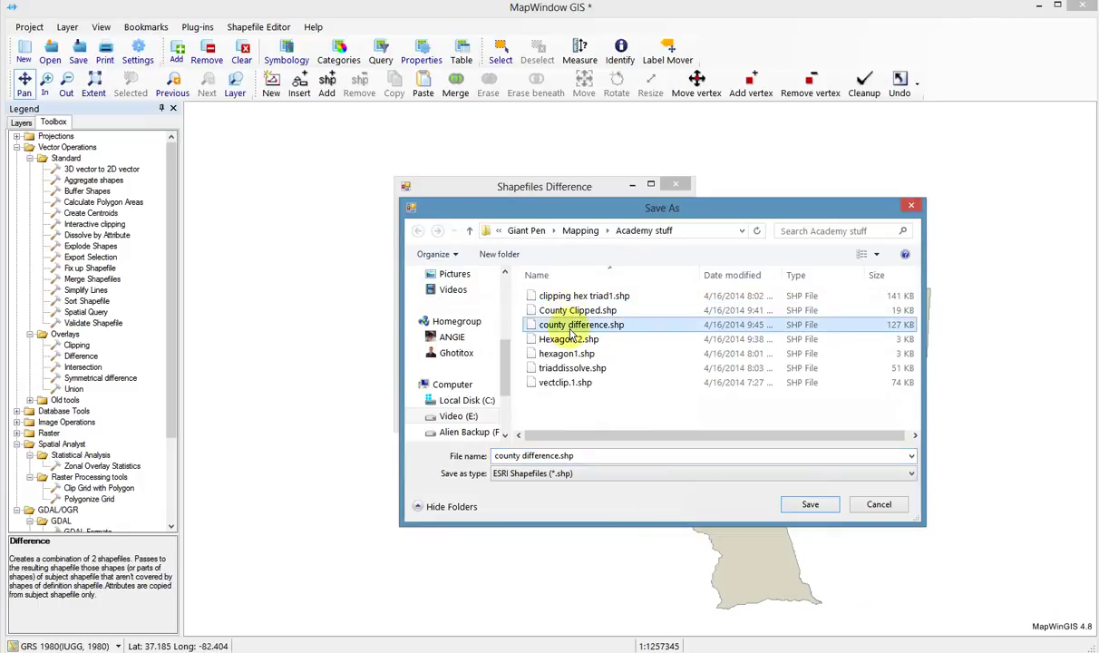
{"action": "left_click", "coordinate": [521, 454]}
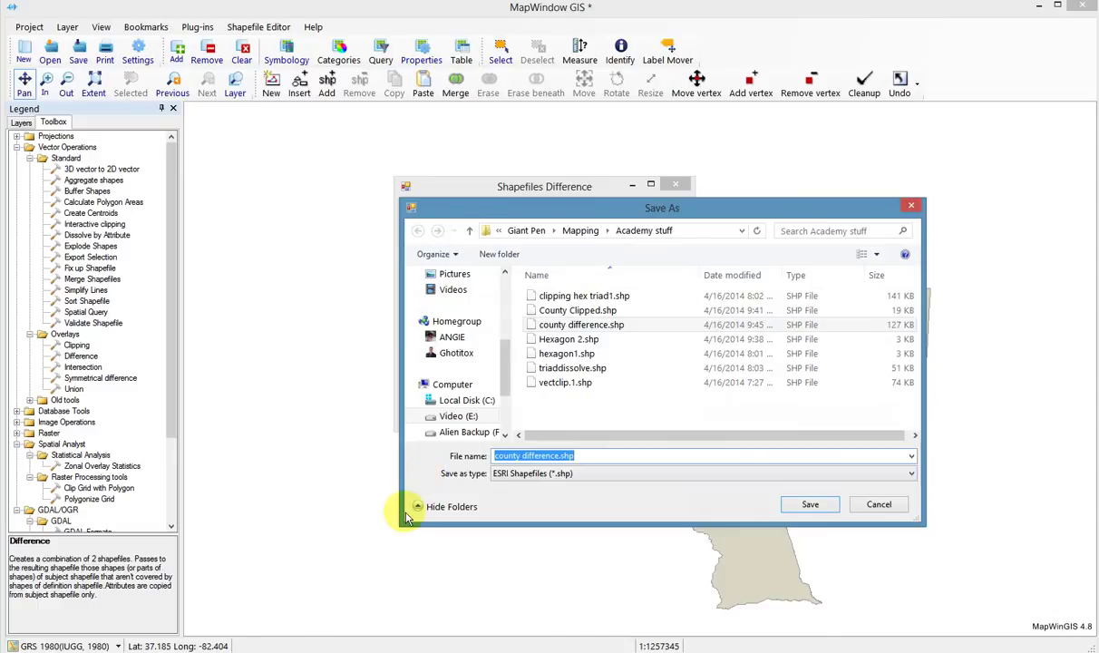
{"action": "type", "text": "t"}
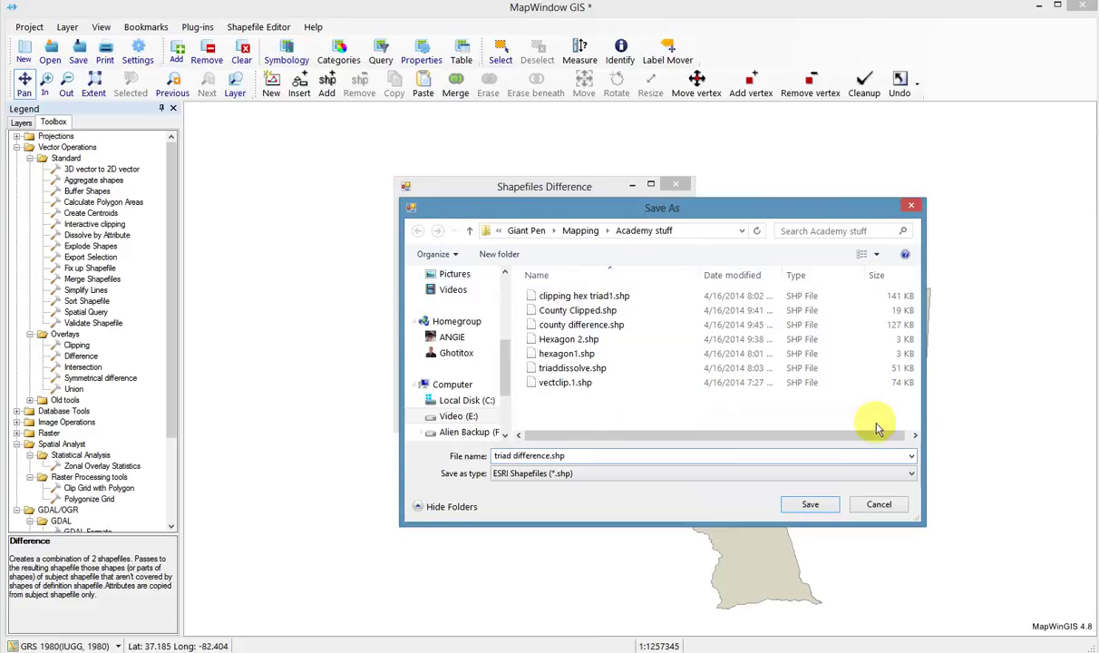
{"action": "left_click", "coordinate": [810, 505]}
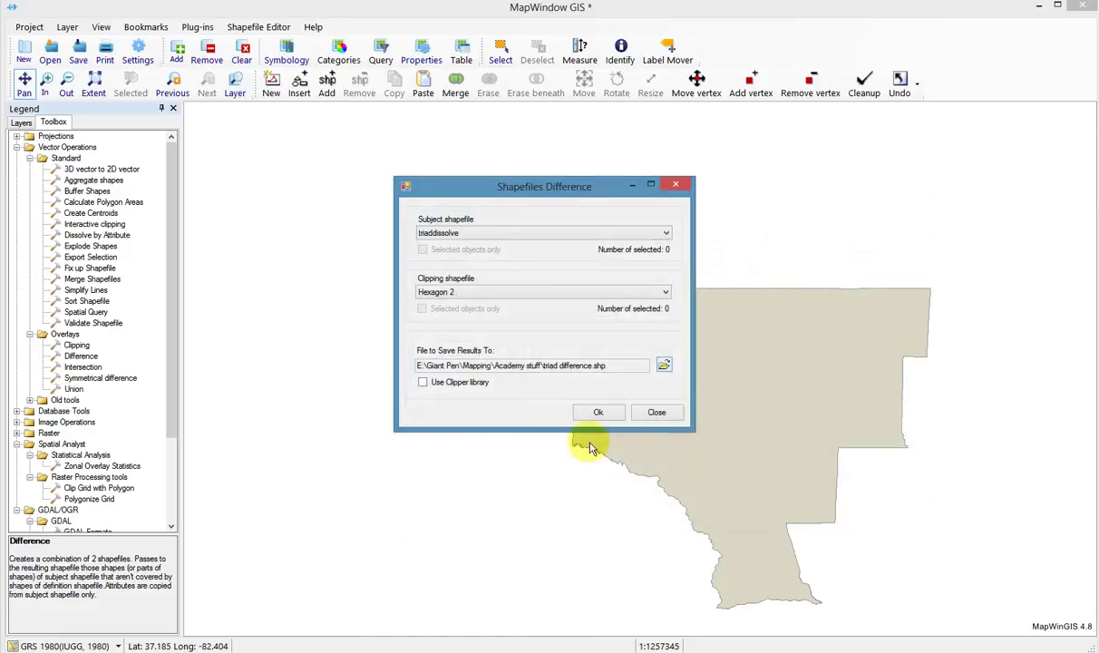
{"action": "left_click", "coordinate": [601, 411]}
{"action": "left_click", "coordinate": [573, 364]}
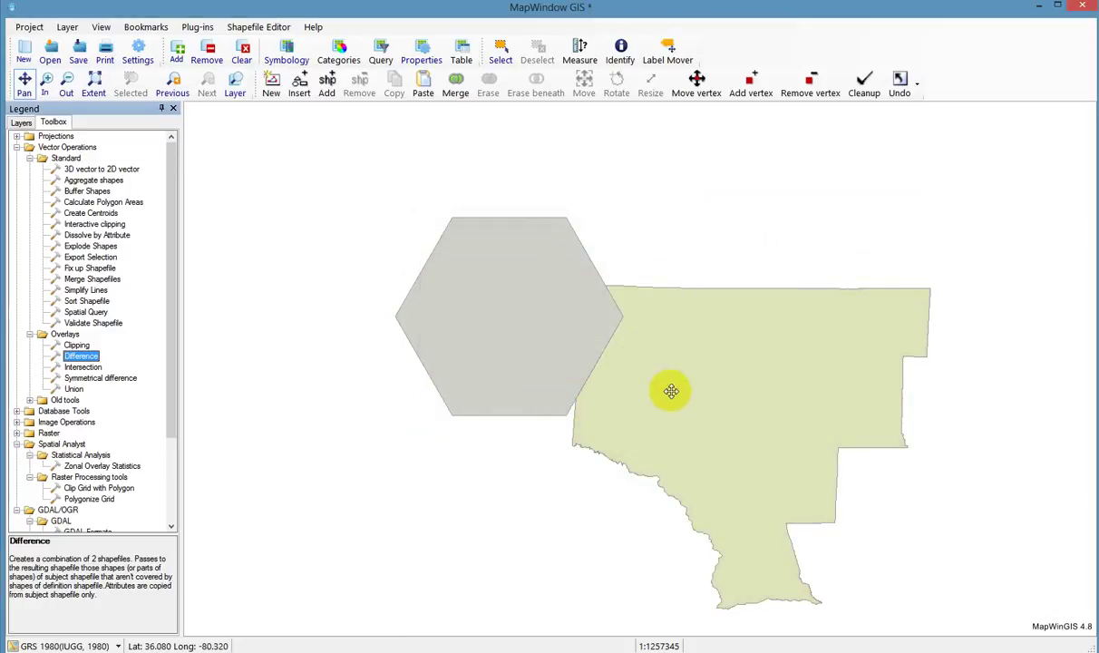
- Hide the Hexagon 2 and triaddissolve layers so only triad difference is displayed
{"action": "left_click", "coordinate": [22, 124]}
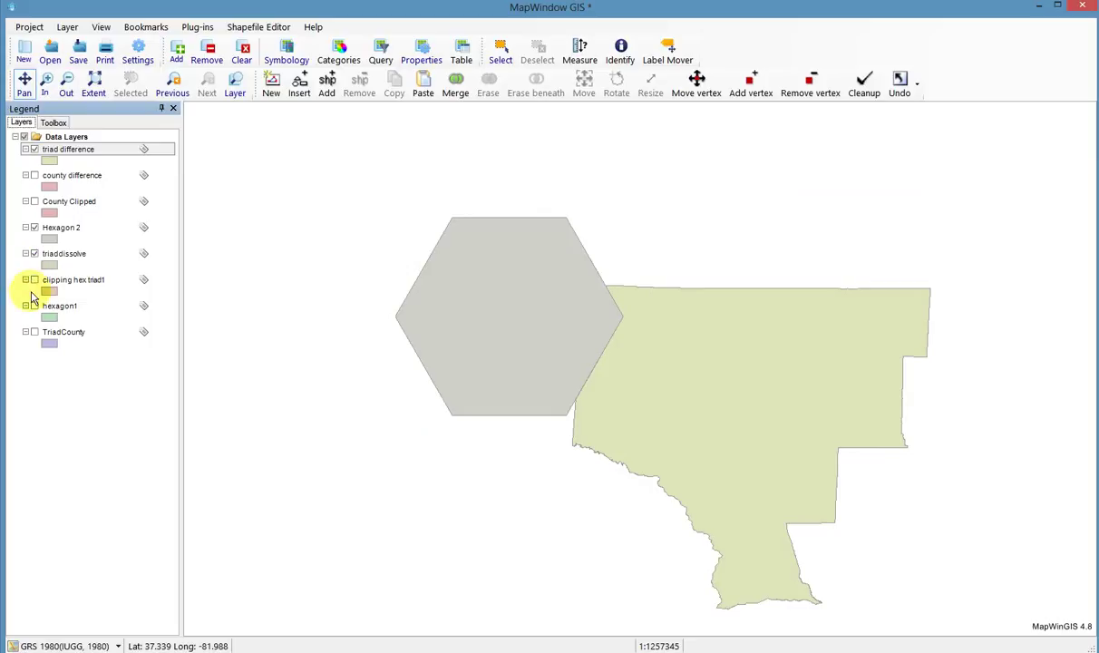
{"action": "left_click", "coordinate": [35, 255]}
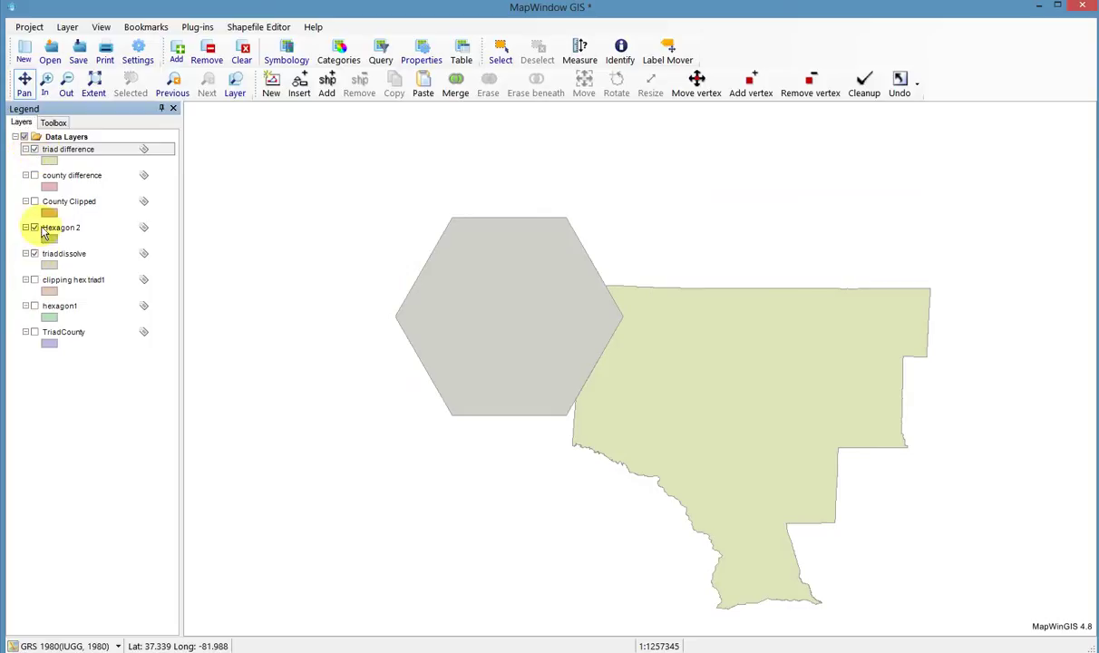
{"action": "left_click", "coordinate": [35, 228]}
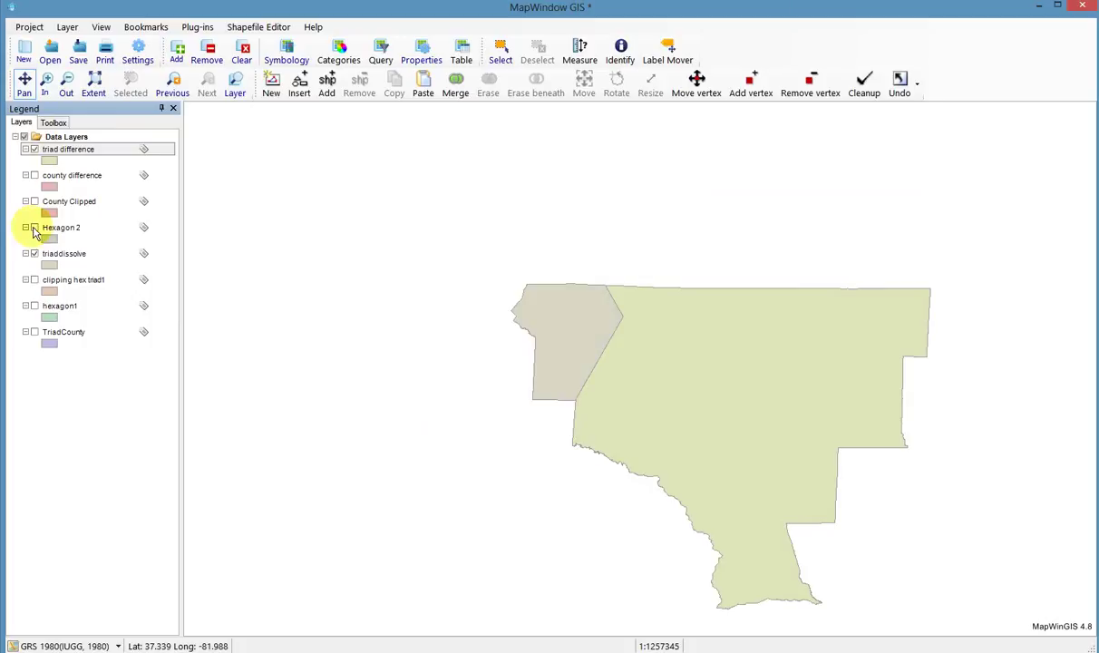
{"action": "left_click", "coordinate": [34, 255]}
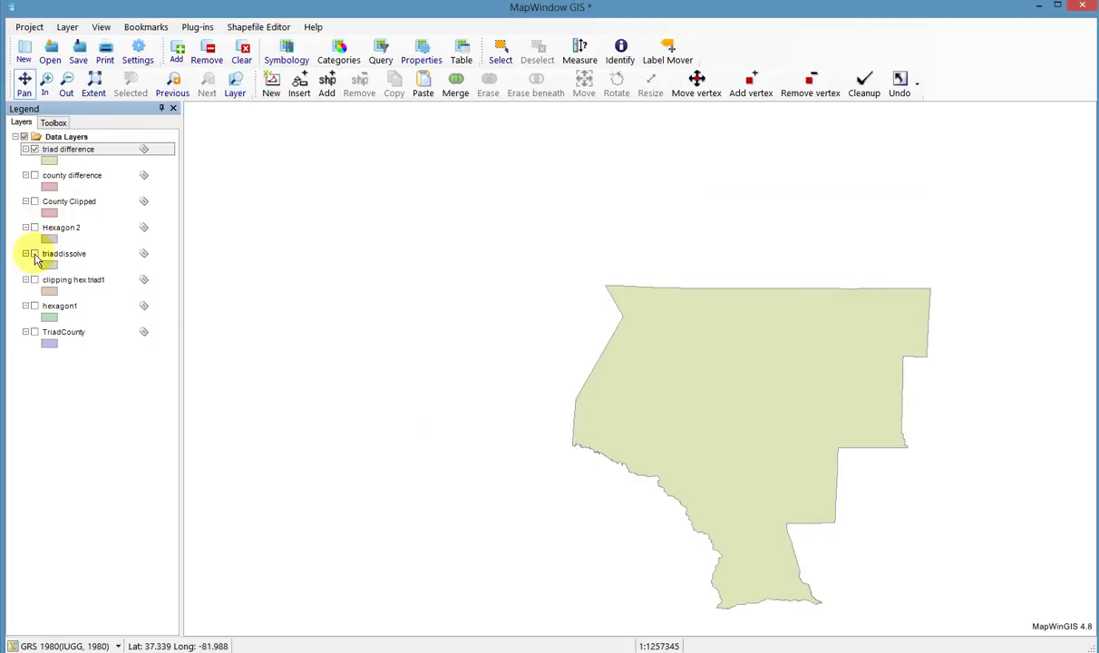
- Toggle Hexagon 2 repeatedly to compare it with the cut edge of triad difference, ending with Hexagon 2 and triaddissolve shown
{"action": "left_click", "coordinate": [34, 231]}
{"action": "left_click", "coordinate": [34, 230]}
{"action": "left_click", "coordinate": [34, 231]}
{"action": "left_click", "coordinate": [35, 230]}
{"action": "left_click", "coordinate": [35, 231]}
{"action": "left_click", "coordinate": [35, 230]}
{"action": "left_click", "coordinate": [35, 230]}
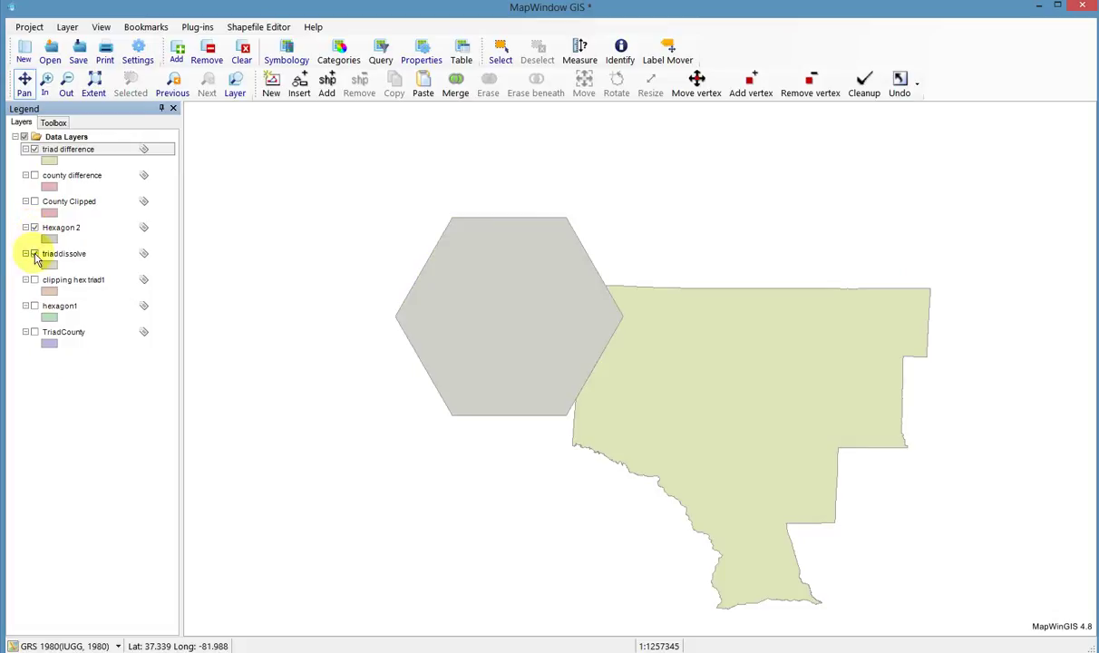
{"action": "left_click", "coordinate": [34, 255]}
- Move triaddissolve to the top of the layer order, then hide it and Hexagon 2, leaving only triad difference displayed
{"action": "left_click_drag", "start_coordinate": [65, 261], "coordinate": [62, 135]}
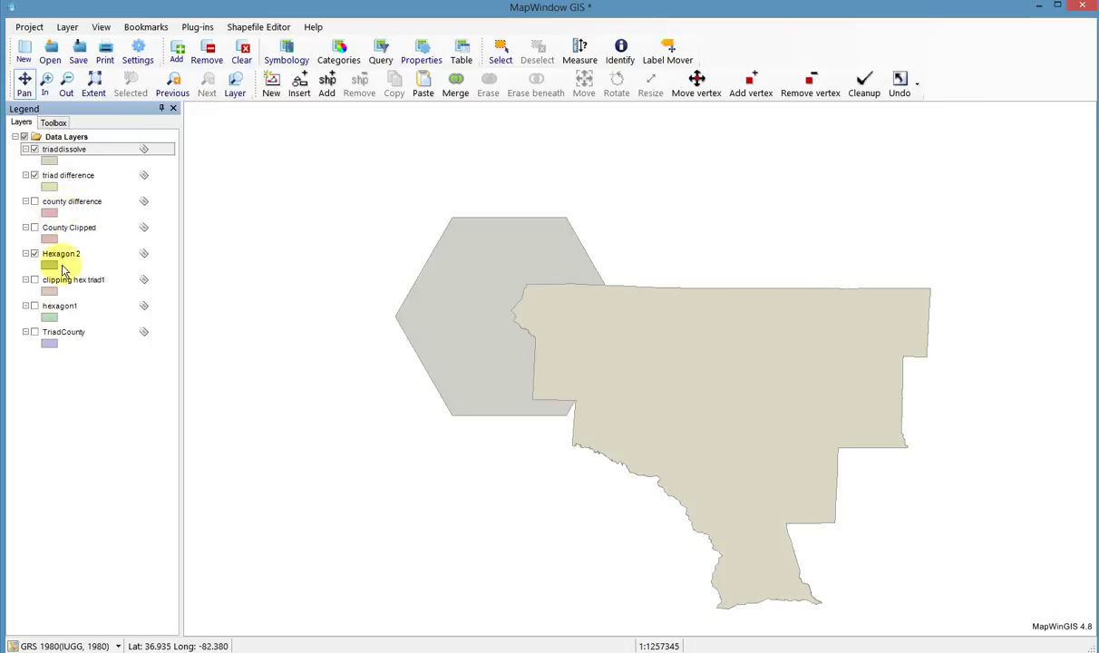
{"action": "left_click", "coordinate": [76, 233]}
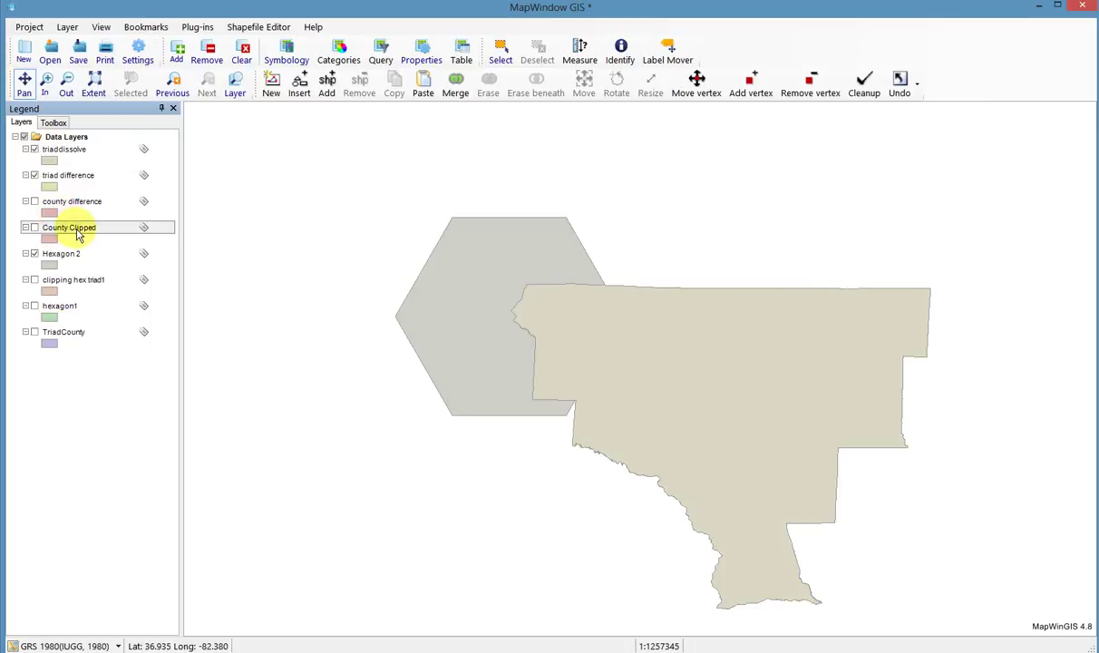
{"action": "left_click", "coordinate": [76, 176]}
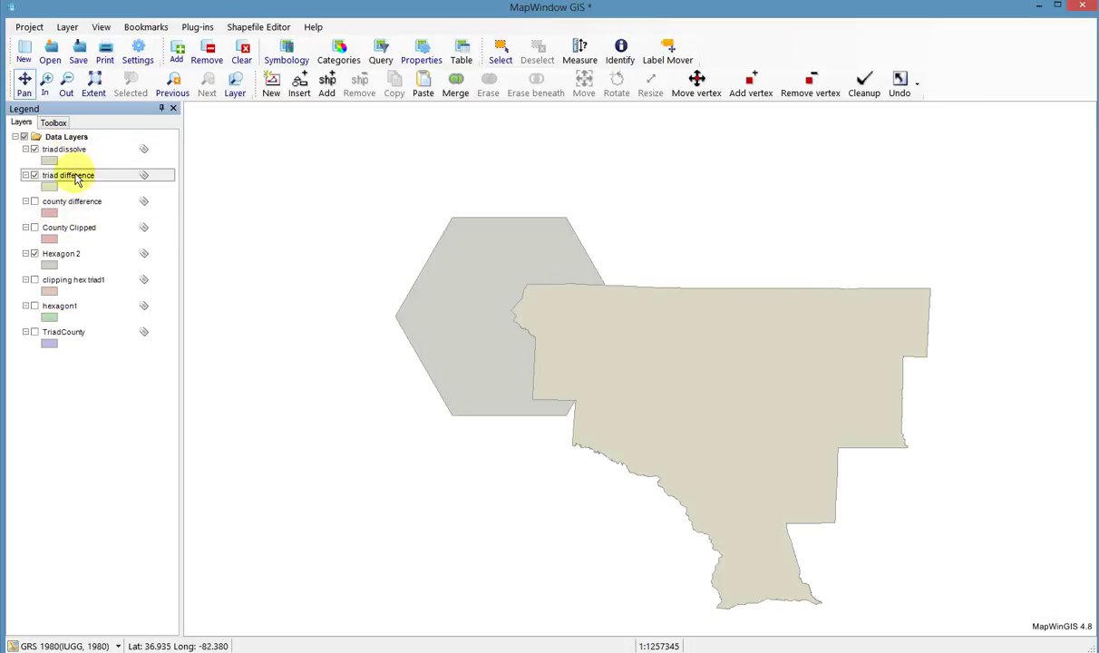
{"action": "left_click", "coordinate": [35, 149]}
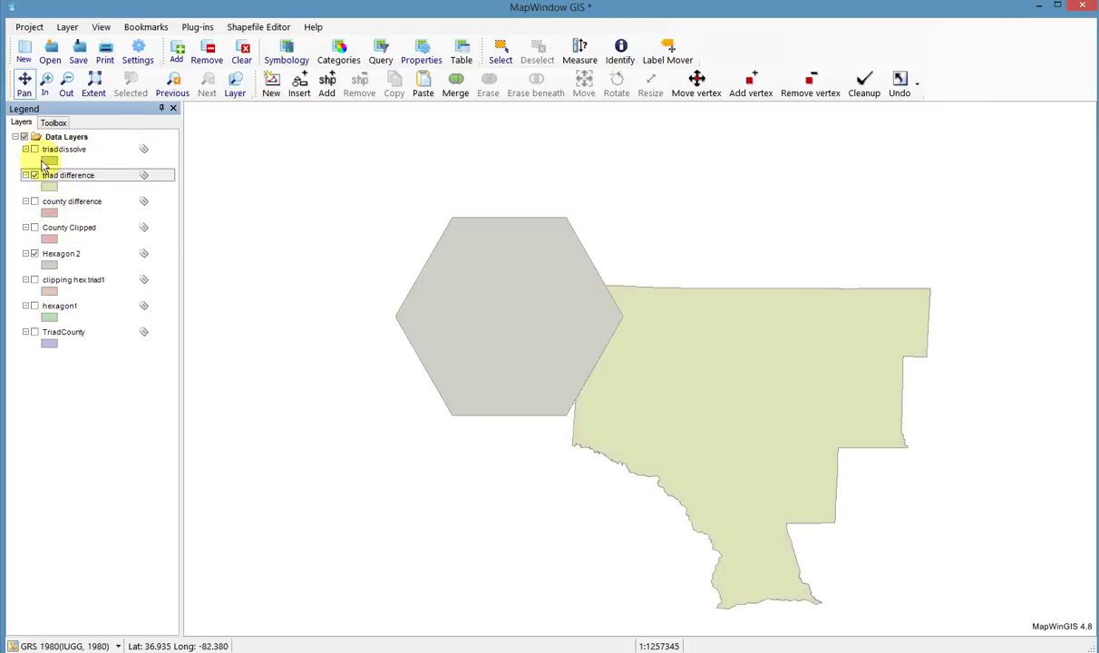
{"action": "left_click", "coordinate": [35, 253]}
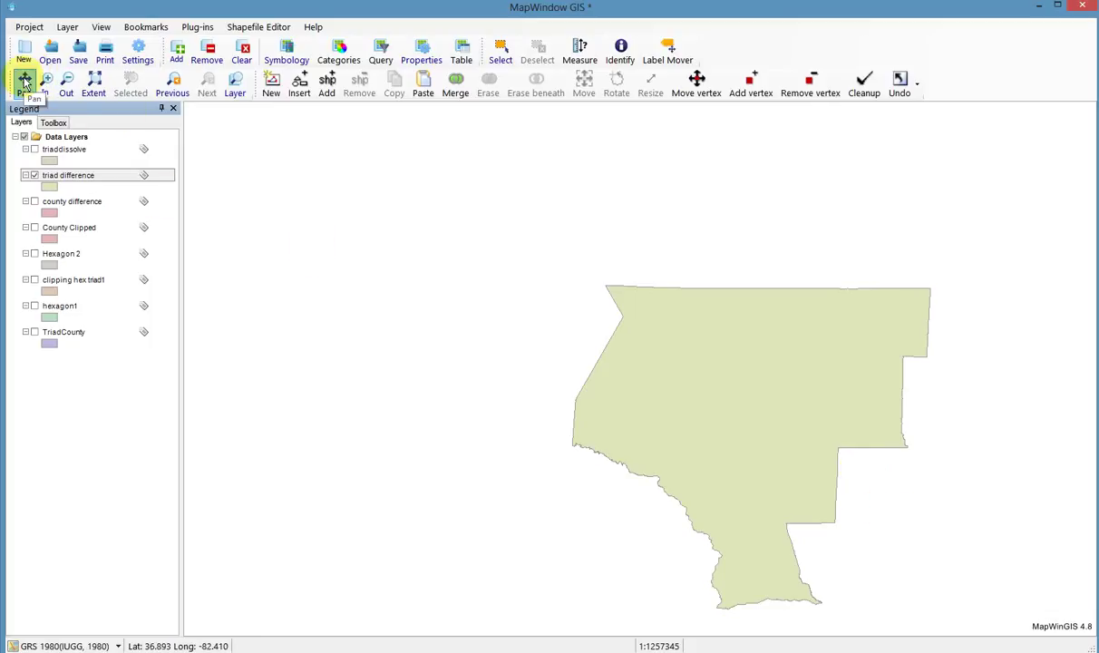
{"action": "left_click_drag", "start_coordinate": [749, 414], "coordinate": [606, 326]}
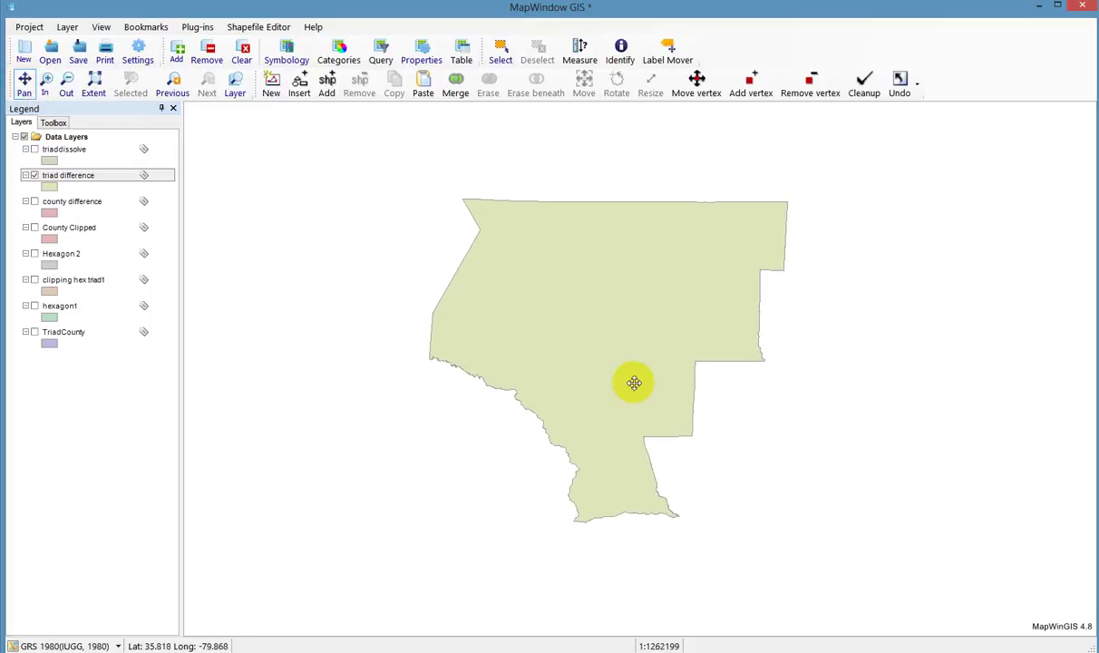
- Open the Create Centroids tool from the standard vector operations and place its dialog clear of the map shape
{"action": "left_click", "coordinate": [55, 123]}
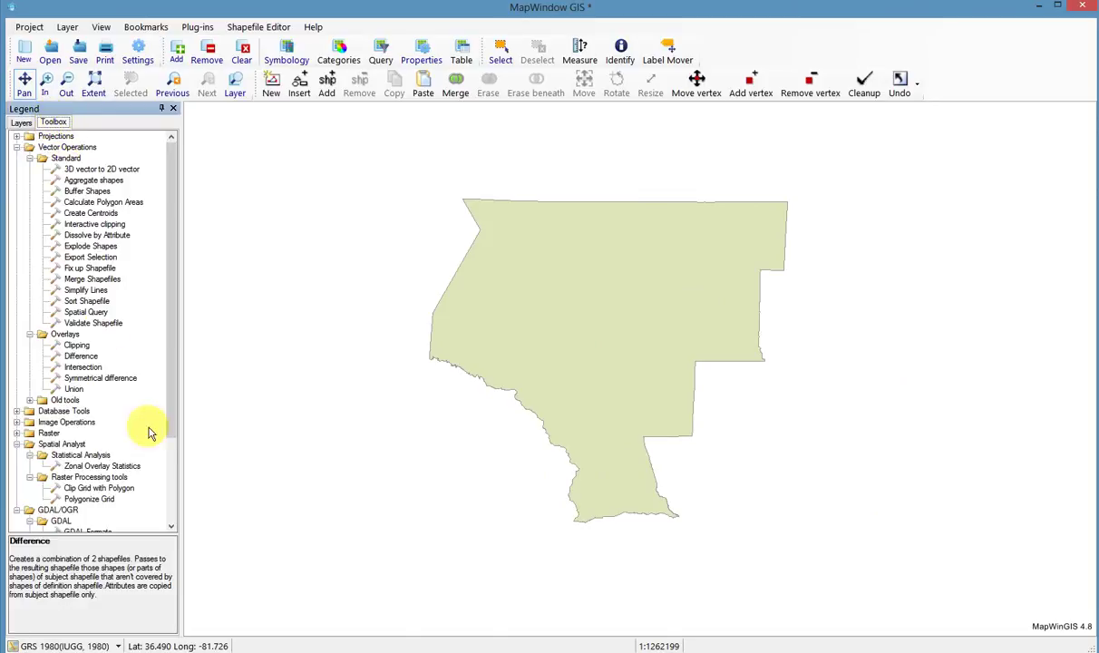
{"action": "left_click", "coordinate": [94, 215]}
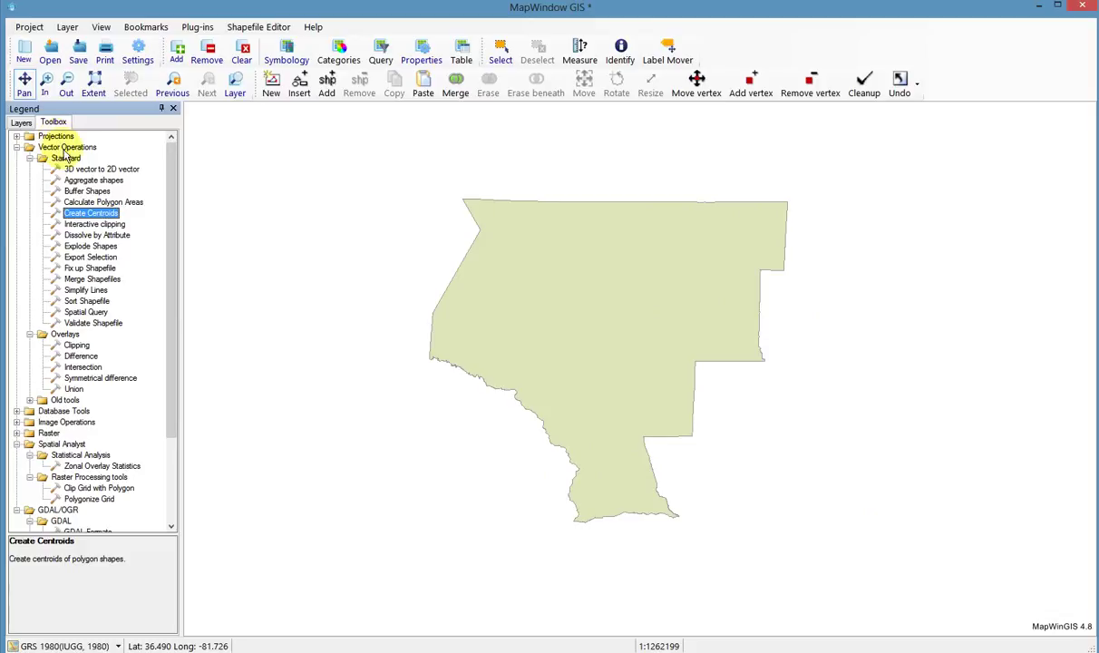
{"action": "left_click", "coordinate": [63, 150]}
{"action": "left_click", "coordinate": [65, 158]}
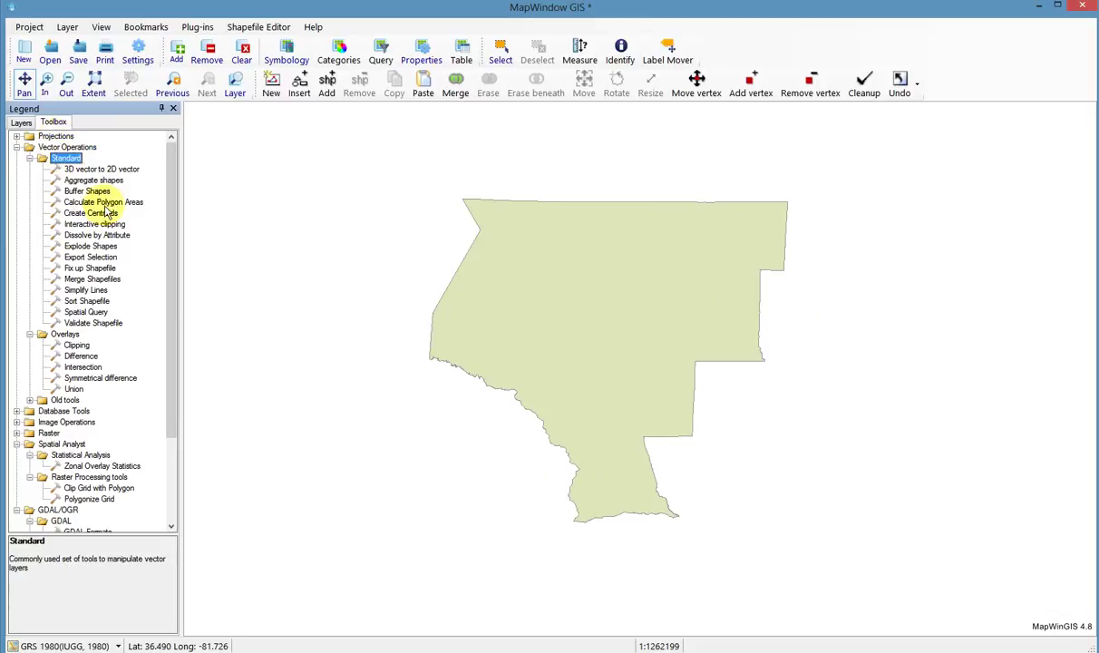
{"action": "double_click", "coordinate": [107, 214]}
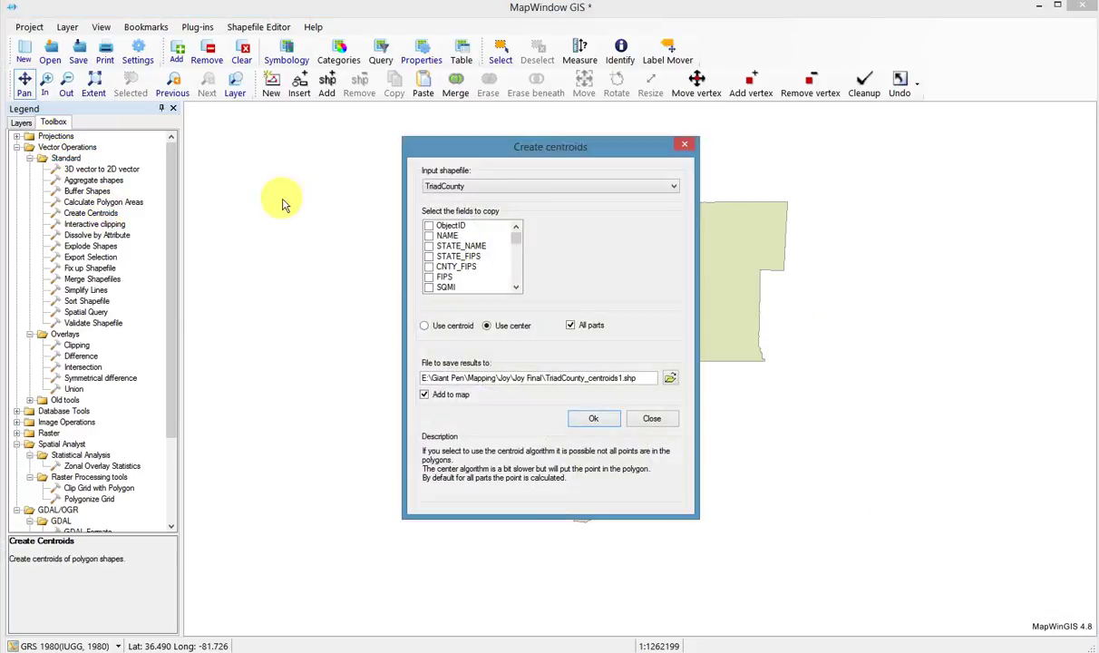
{"action": "left_click_drag", "start_coordinate": [496, 154], "coordinate": [115, 124]}
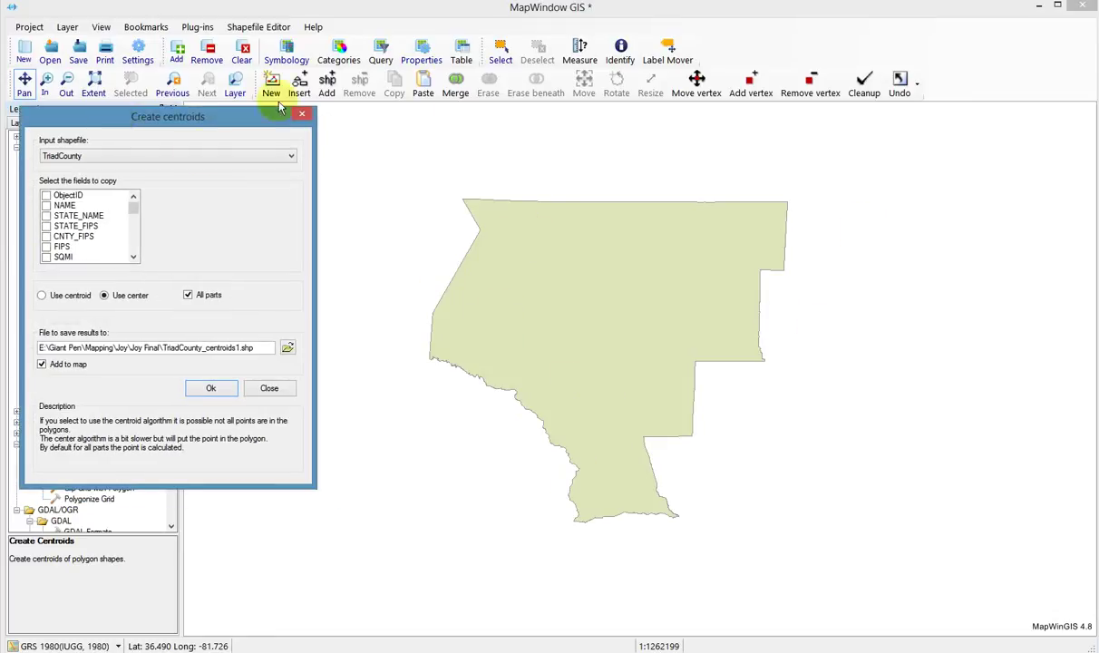
- Choose the Use centroid method for TriadCounty and select the ObjectID, NAME and STATE_NAME fields to copy
{"action": "left_click", "coordinate": [41, 297]}
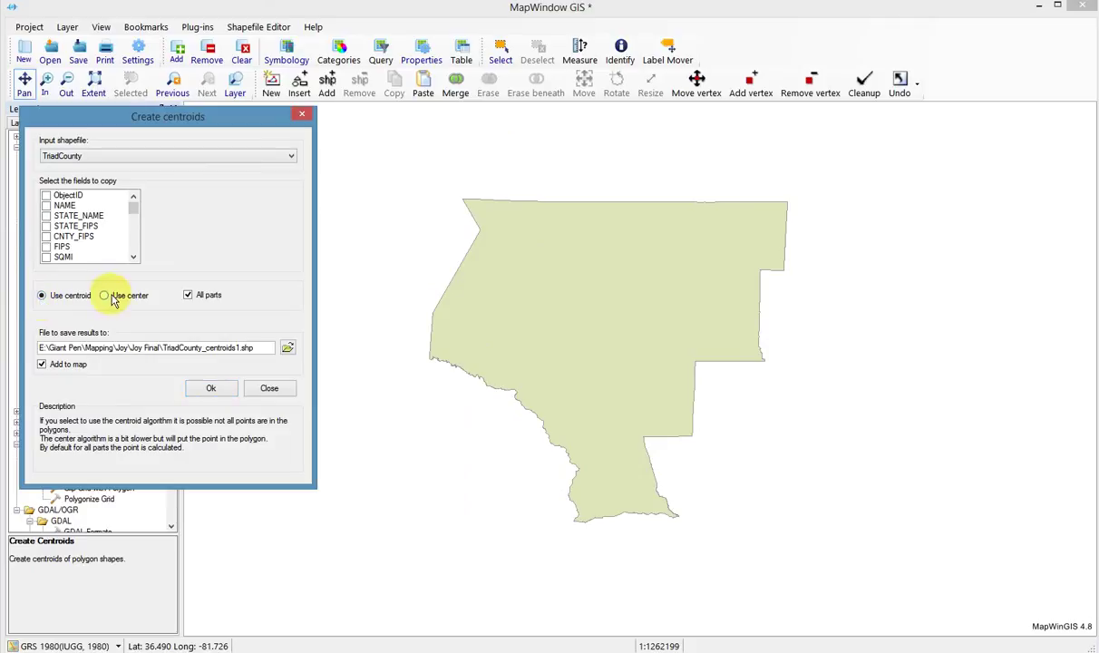
{"action": "left_click", "coordinate": [41, 296]}
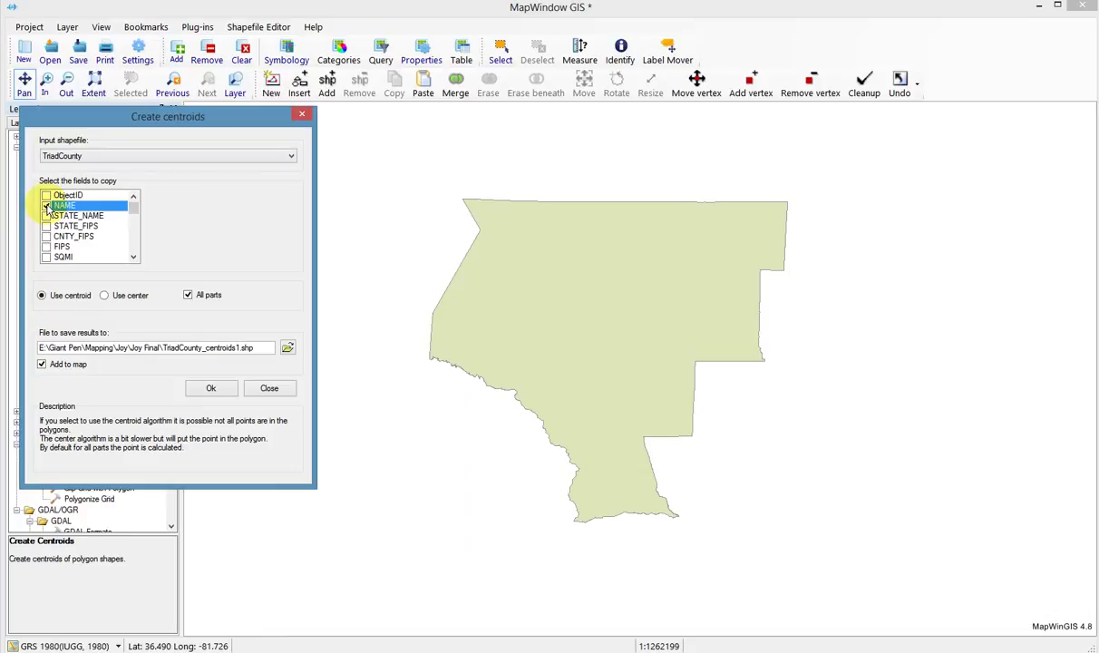
{"action": "left_click", "coordinate": [45, 196]}
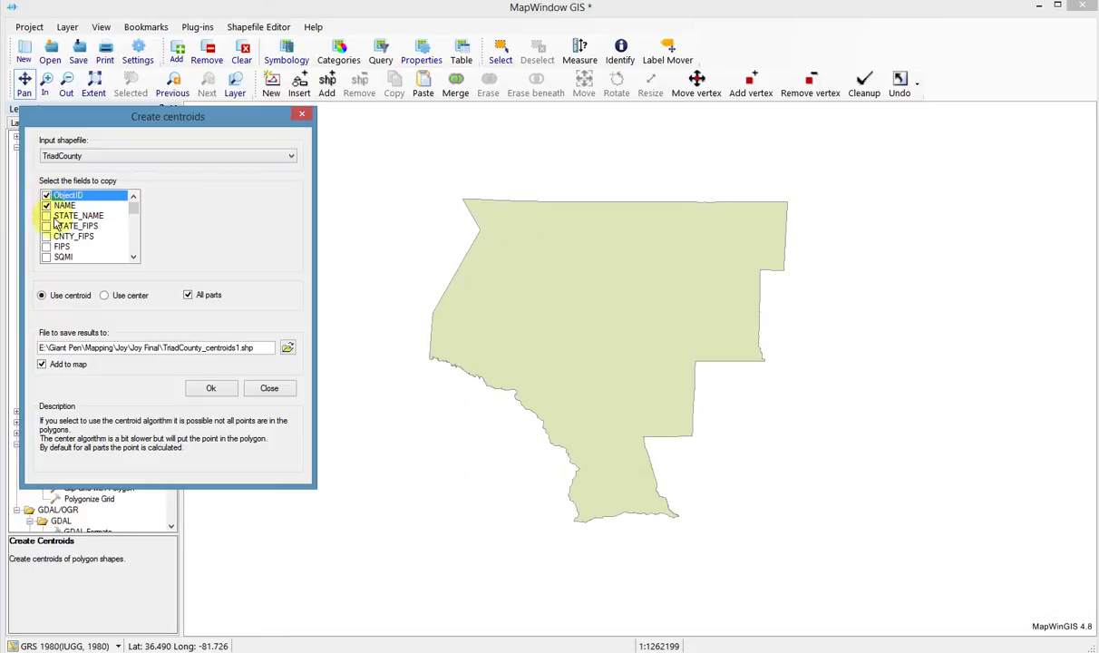
{"action": "left_click", "coordinate": [47, 216]}
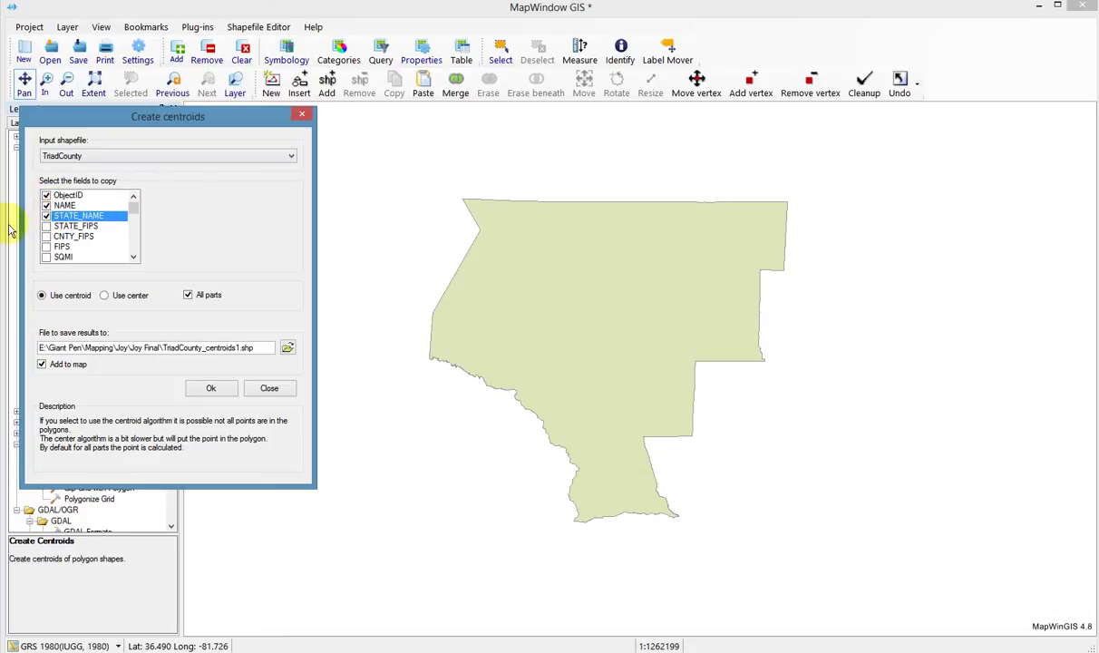
- Set the output file to triad diff centroid.shp in Academy stuff and create the TriadCounty centroids
{"action": "left_click", "coordinate": [287, 350]}
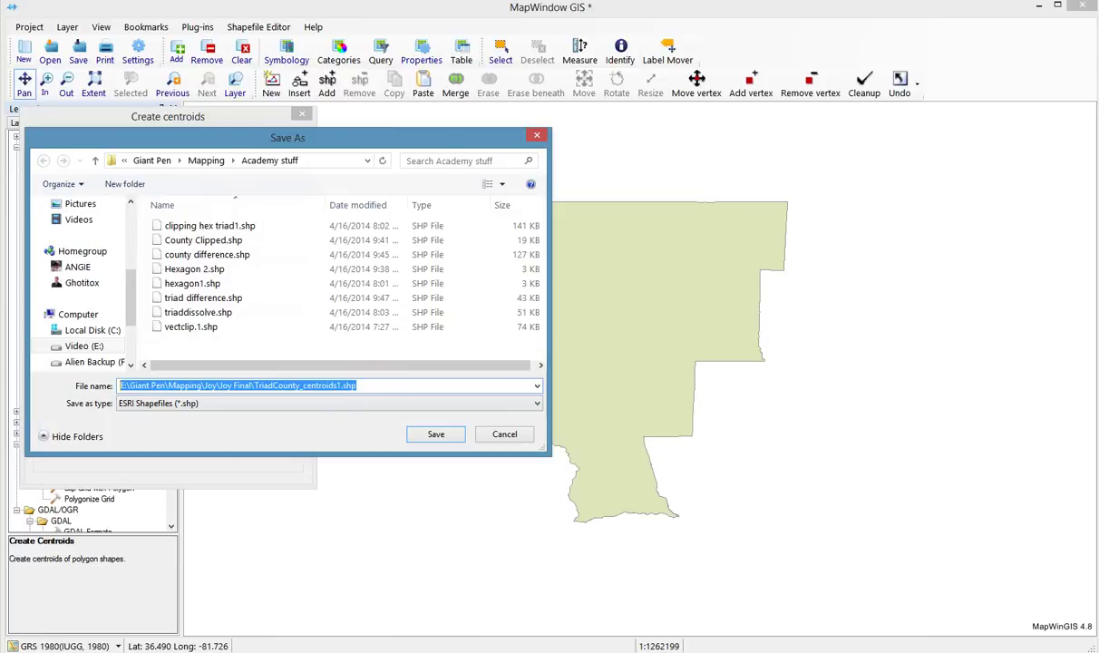
{"action": "type", "text": "triad diff centroid"}
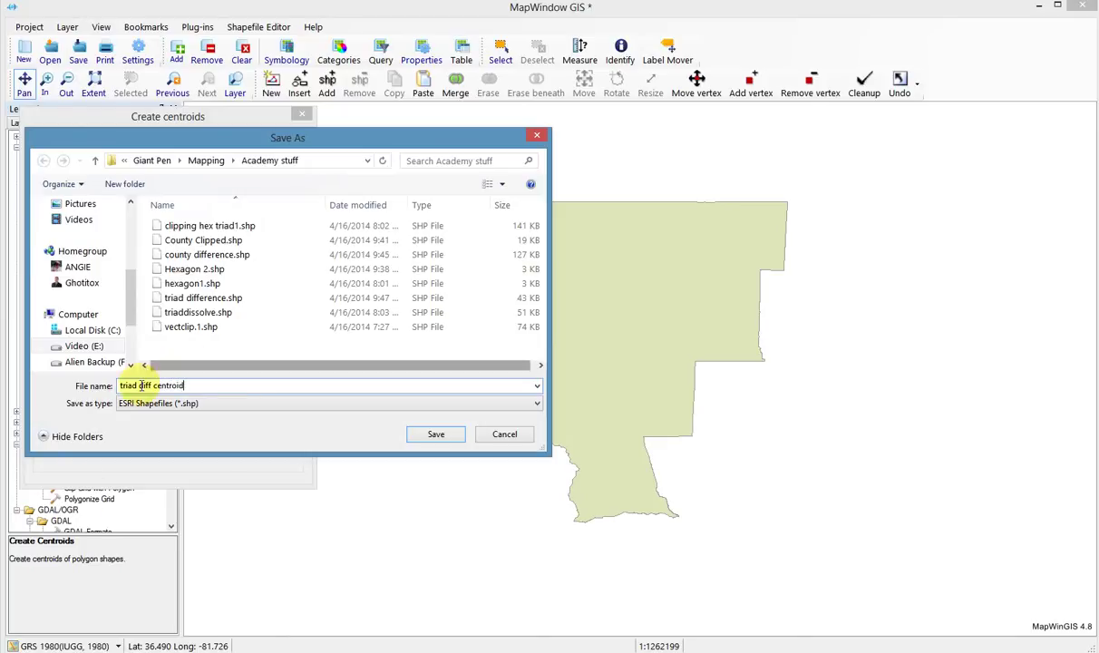
{"action": "left_click", "coordinate": [423, 440]}
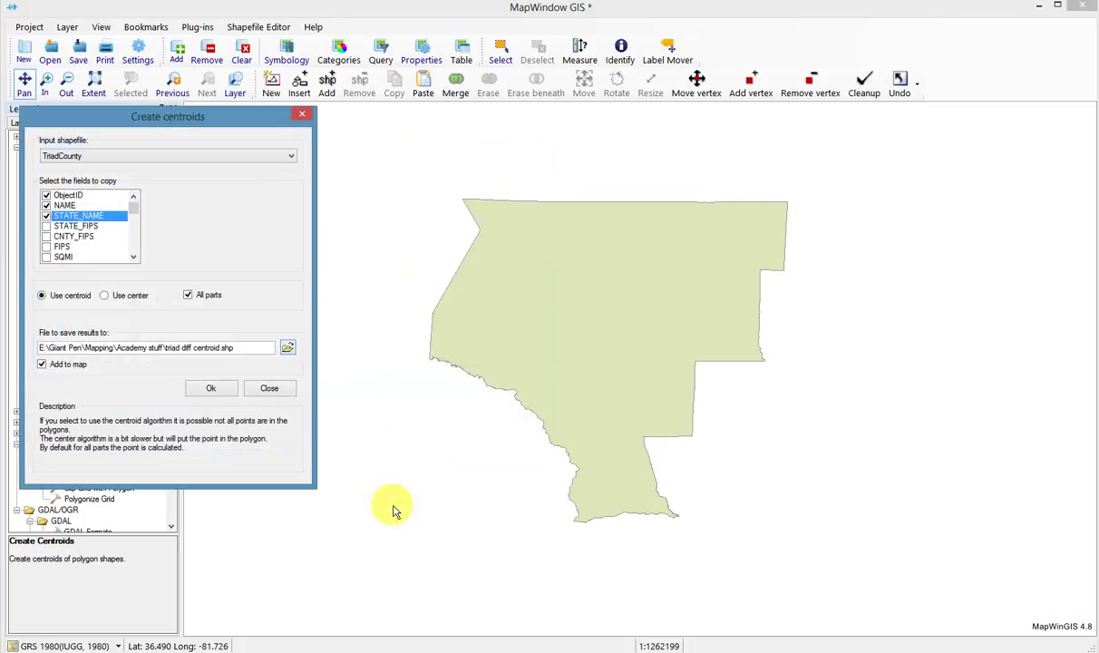
{"action": "left_click", "coordinate": [207, 392]}
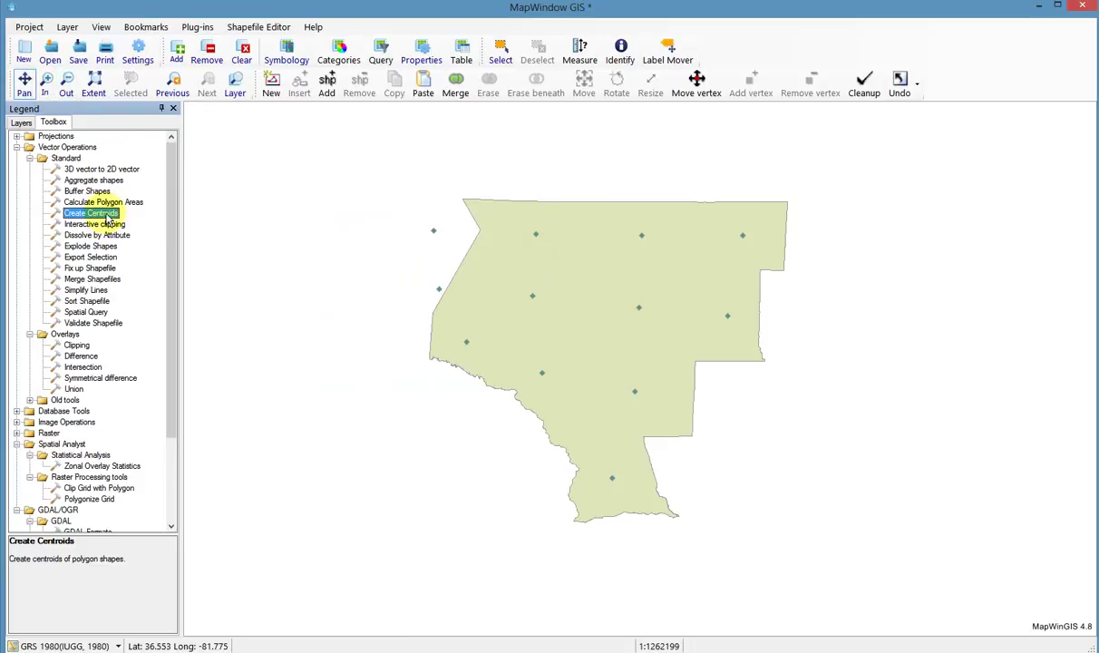
- Create a centroid for triad difference with Use centroid, copying STATE_NAME and keeping triad difference_centroids1.shp as the output file
{"action": "double_click", "coordinate": [99, 214]}
{"action": "left_click_drag", "start_coordinate": [475, 161], "coordinate": [276, 111]}
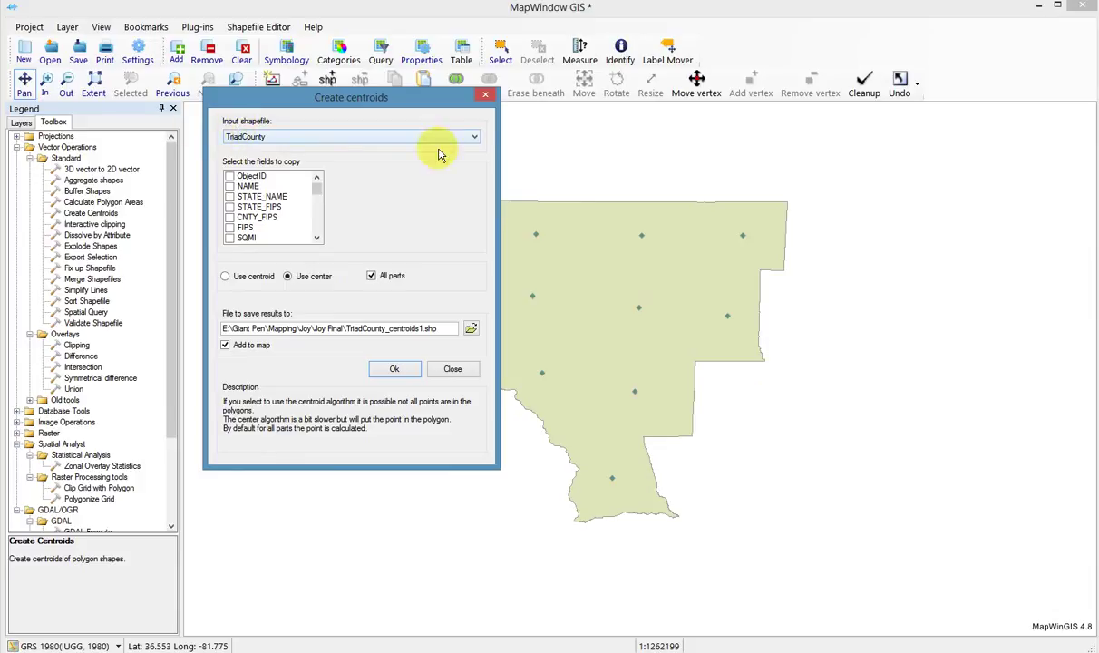
{"action": "left_click", "coordinate": [473, 140]}
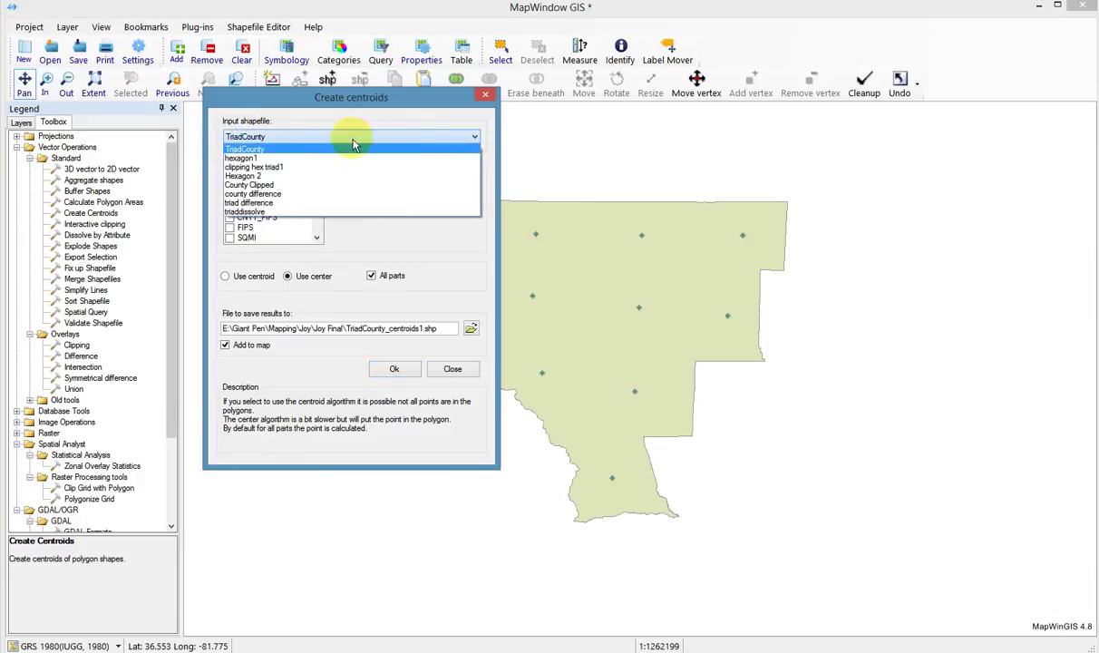
{"action": "left_click", "coordinate": [240, 203]}
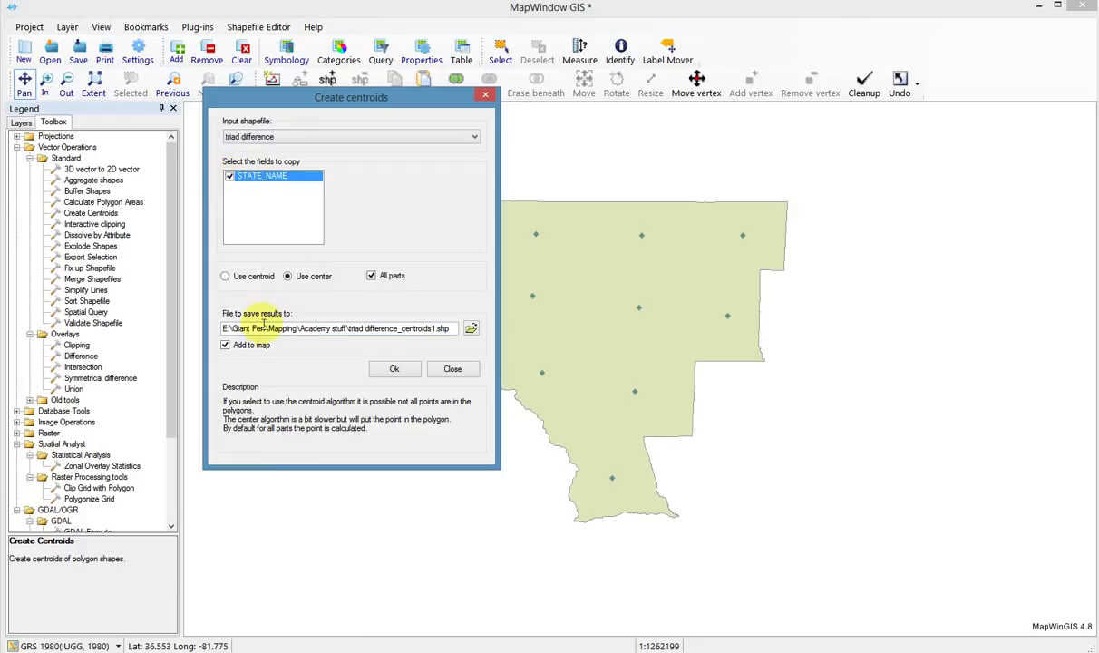
{"action": "left_click", "coordinate": [226, 278]}
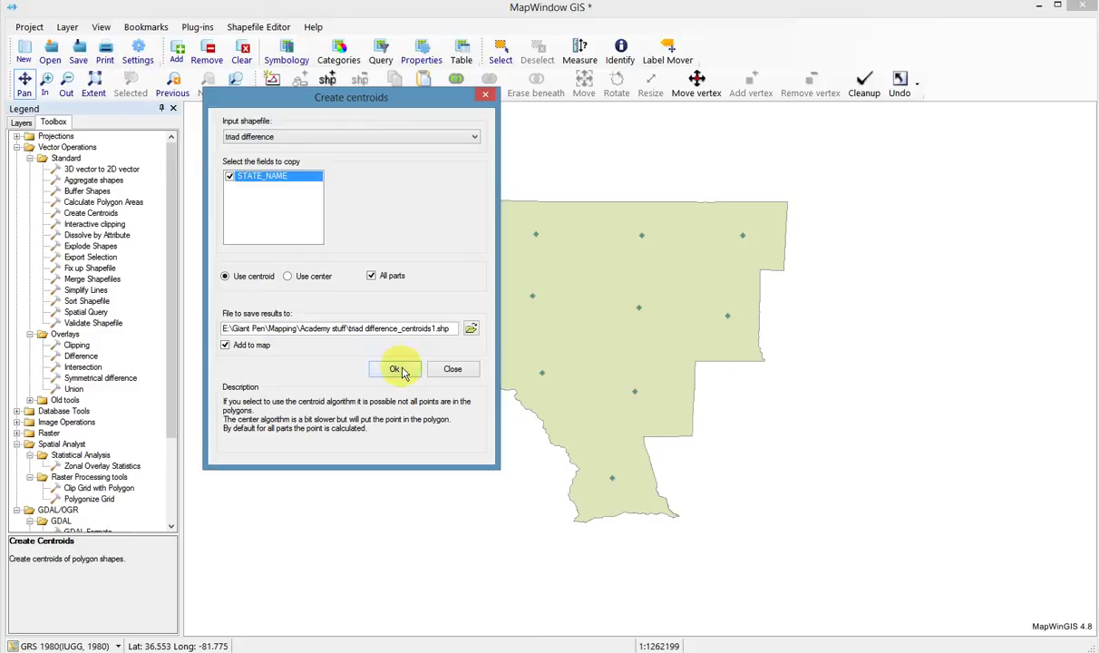
{"action": "left_click", "coordinate": [399, 369]}
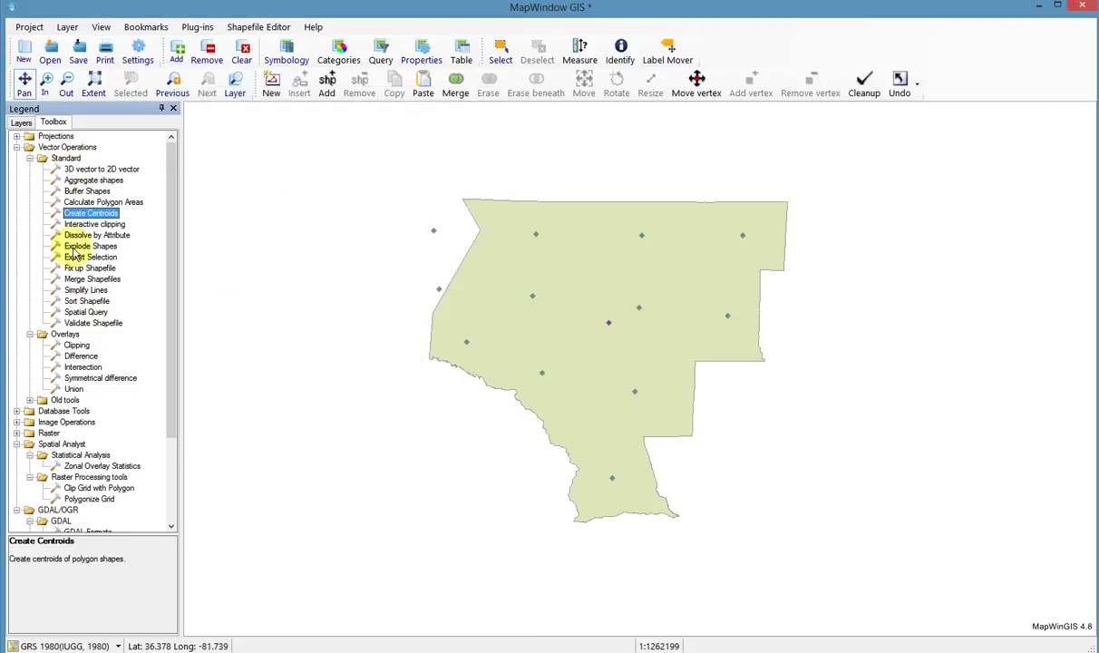
- Hide the triad diff centroid layer, show triaddissolve, and move triad difference above triaddissolve in the layer order
{"action": "left_click", "coordinate": [21, 122]}
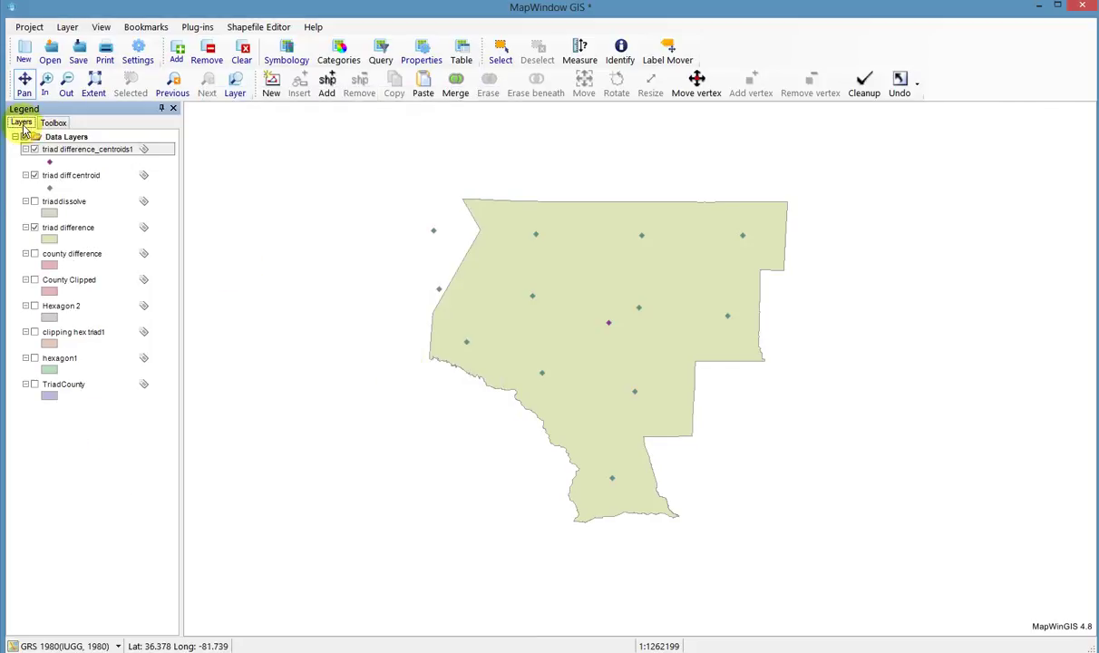
{"action": "left_click", "coordinate": [35, 175]}
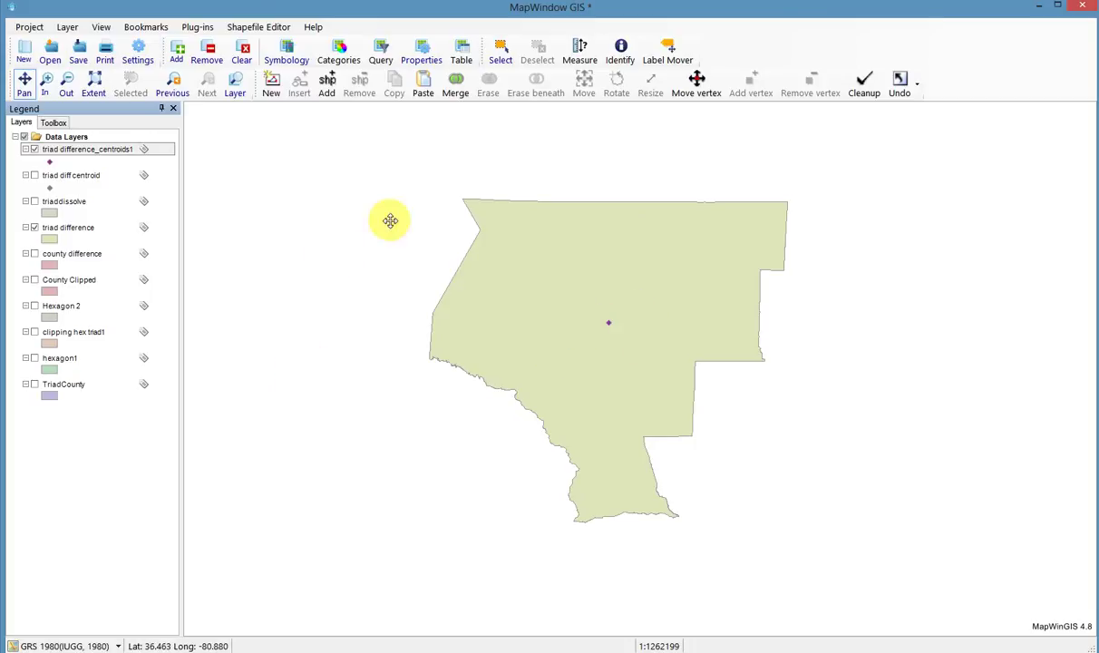
{"action": "left_click", "coordinate": [35, 201]}
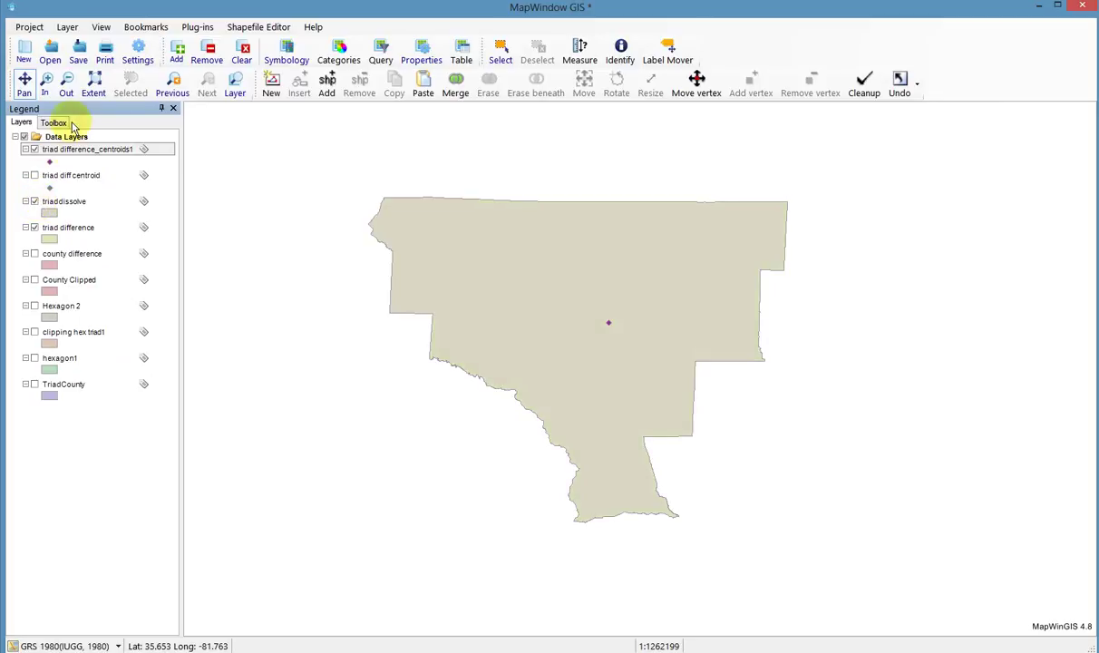
{"action": "left_click", "coordinate": [62, 228]}
{"action": "left_click_drag", "start_coordinate": [62, 227], "coordinate": [56, 176]}
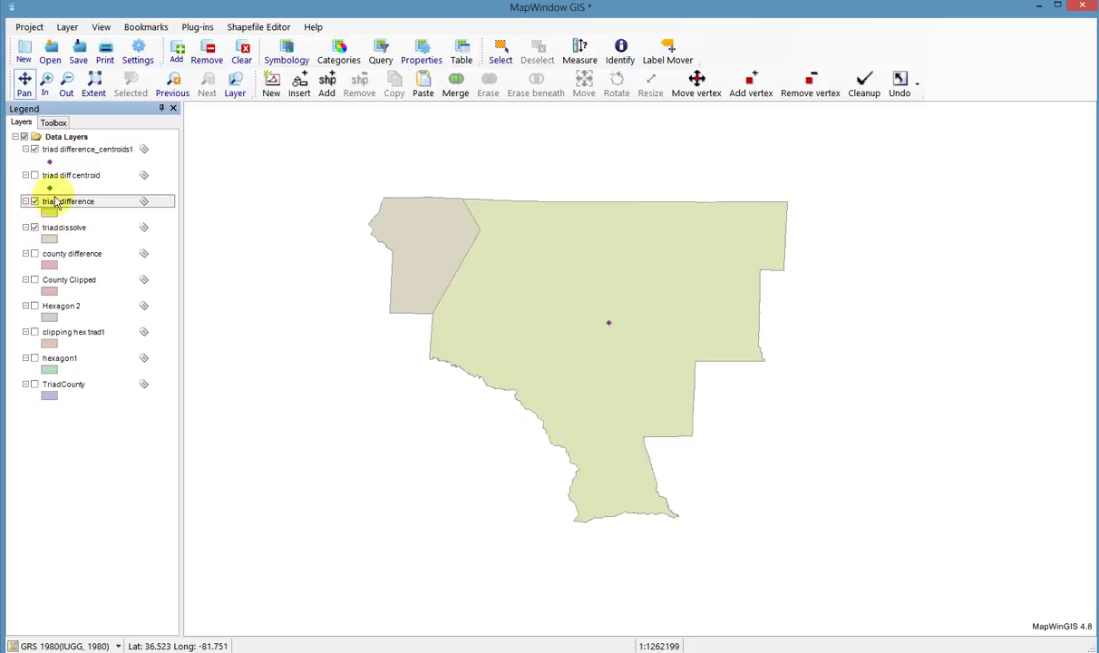
- Open Create Centroids from the standard vector operations and set triaddissolve as input with Use centroid, copying the STATE_NAME field
{"action": "left_click", "coordinate": [58, 123]}
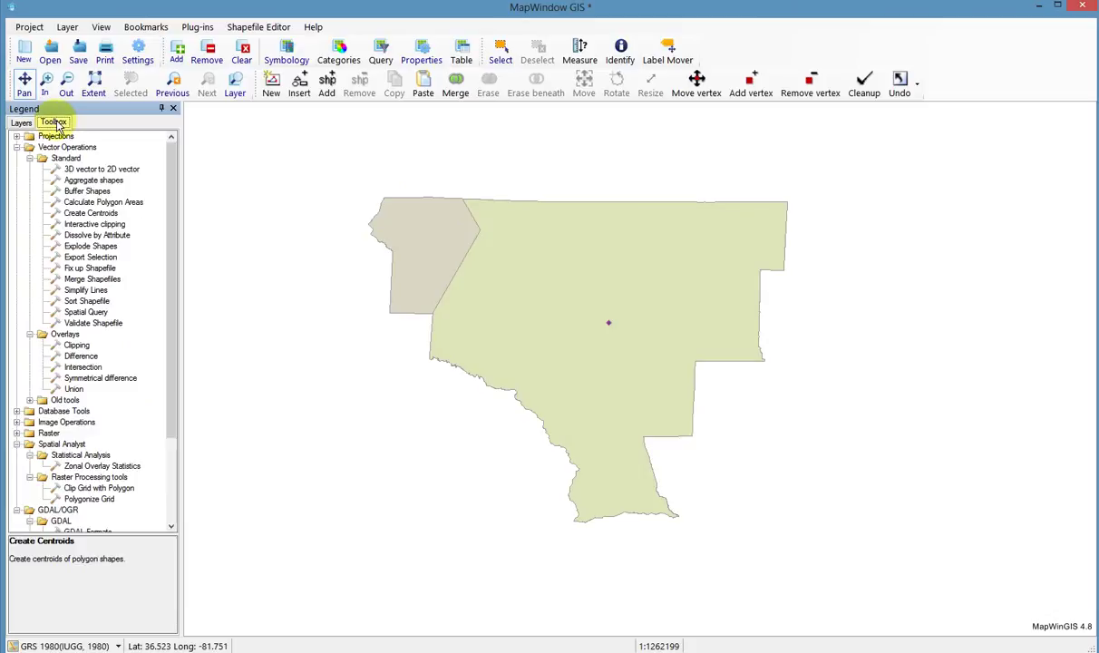
{"action": "double_click", "coordinate": [78, 214]}
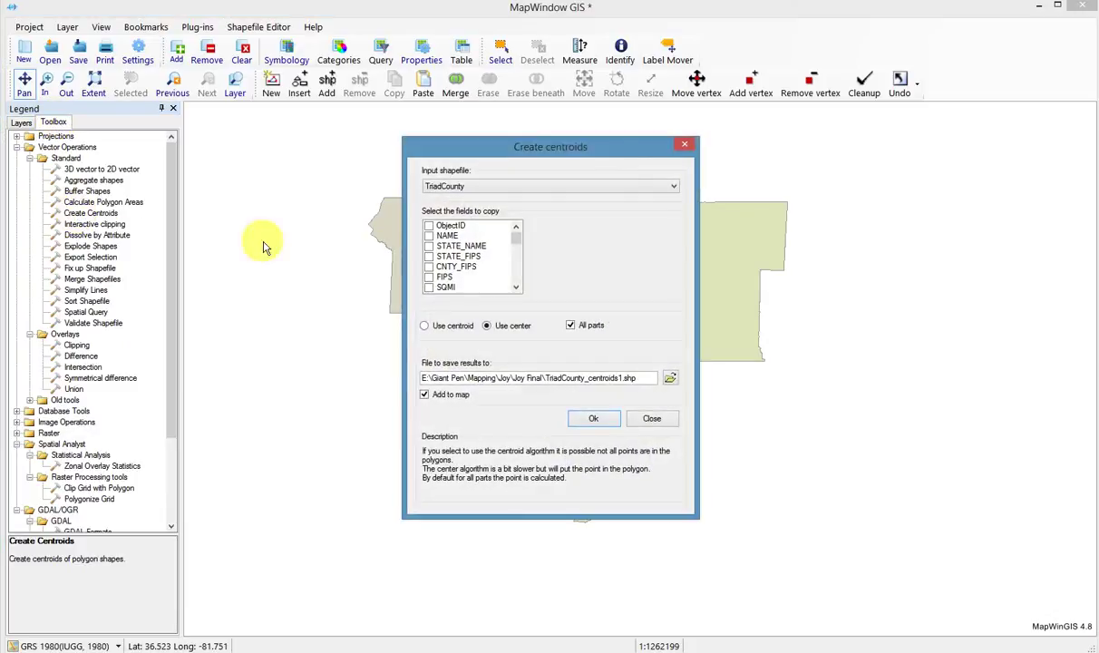
{"action": "left_click", "coordinate": [676, 188]}
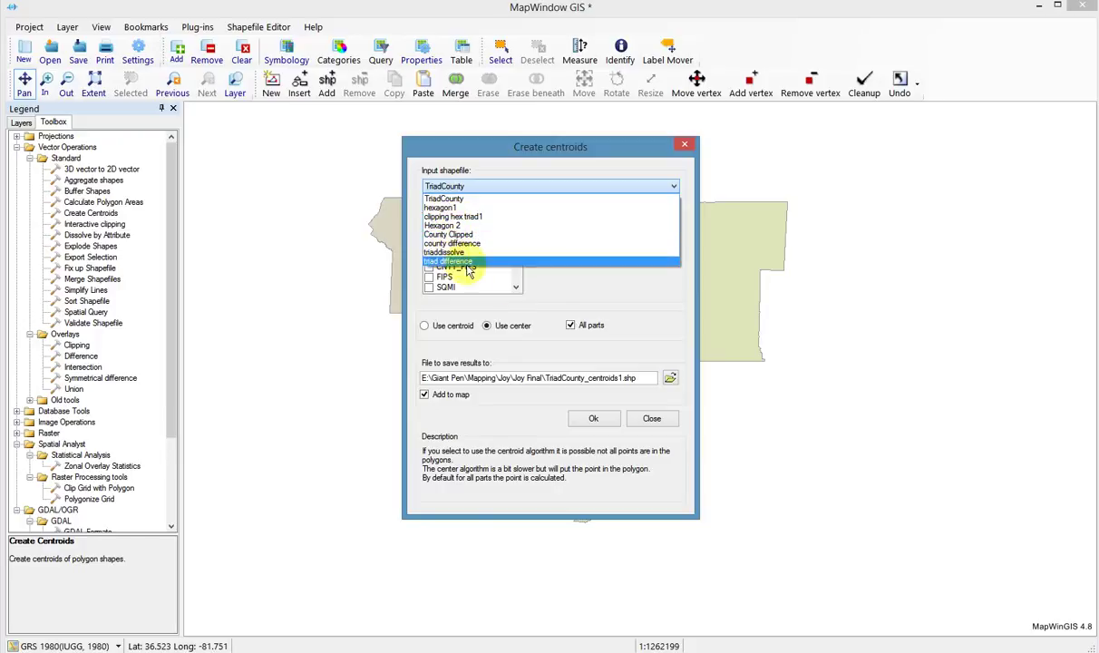
{"action": "left_click", "coordinate": [557, 281]}
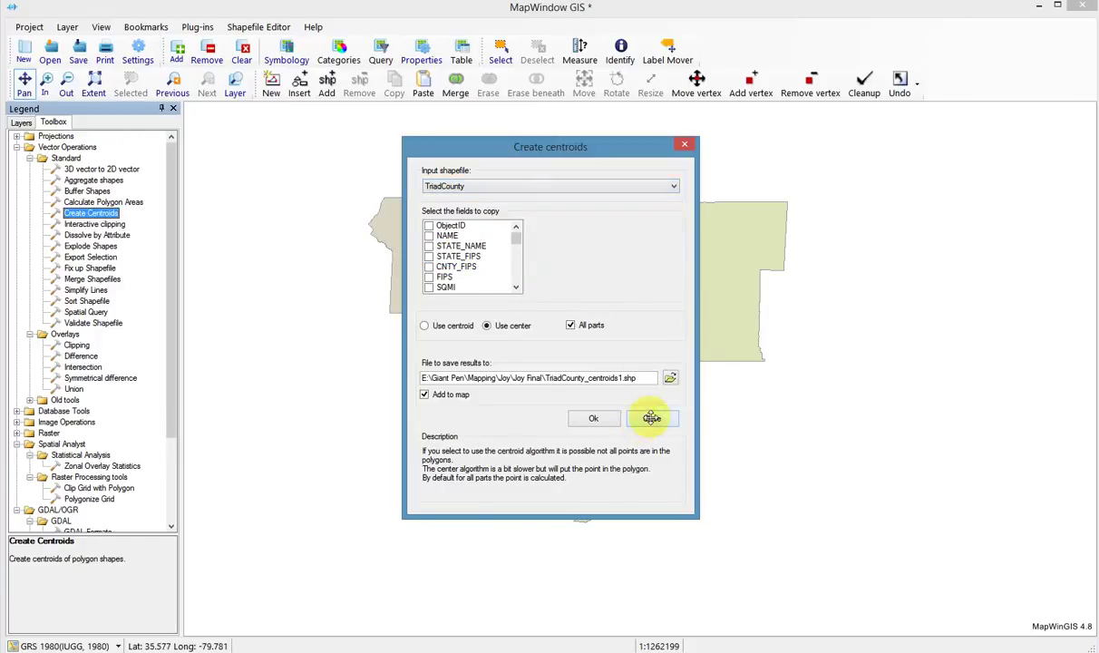
{"action": "left_click", "coordinate": [650, 420]}
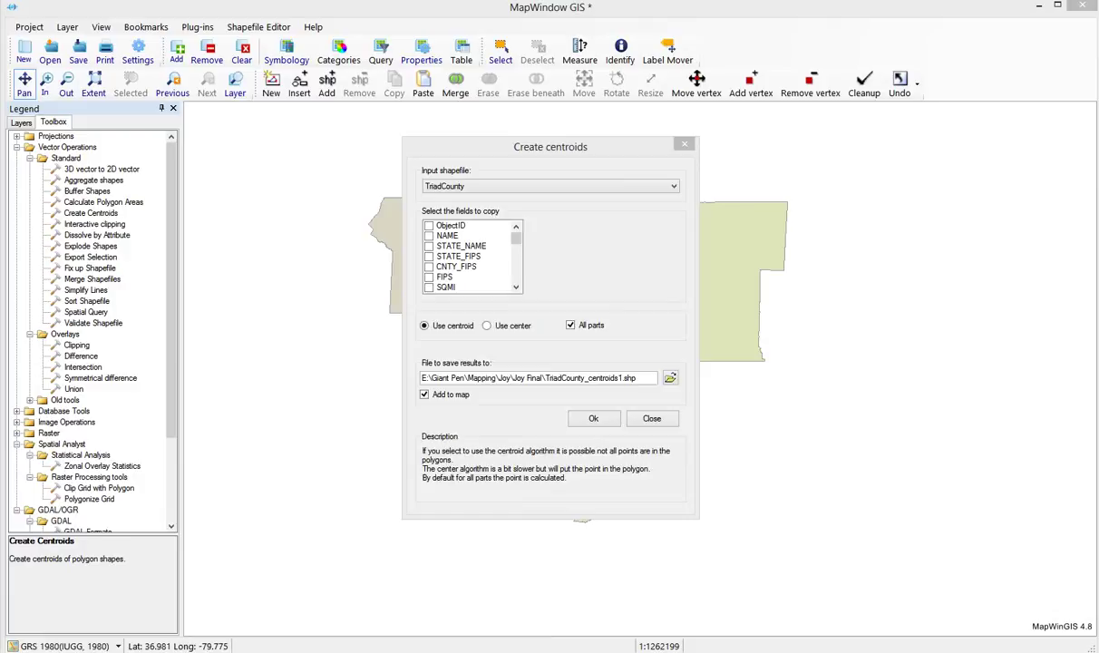
{"action": "left_click", "coordinate": [674, 188]}
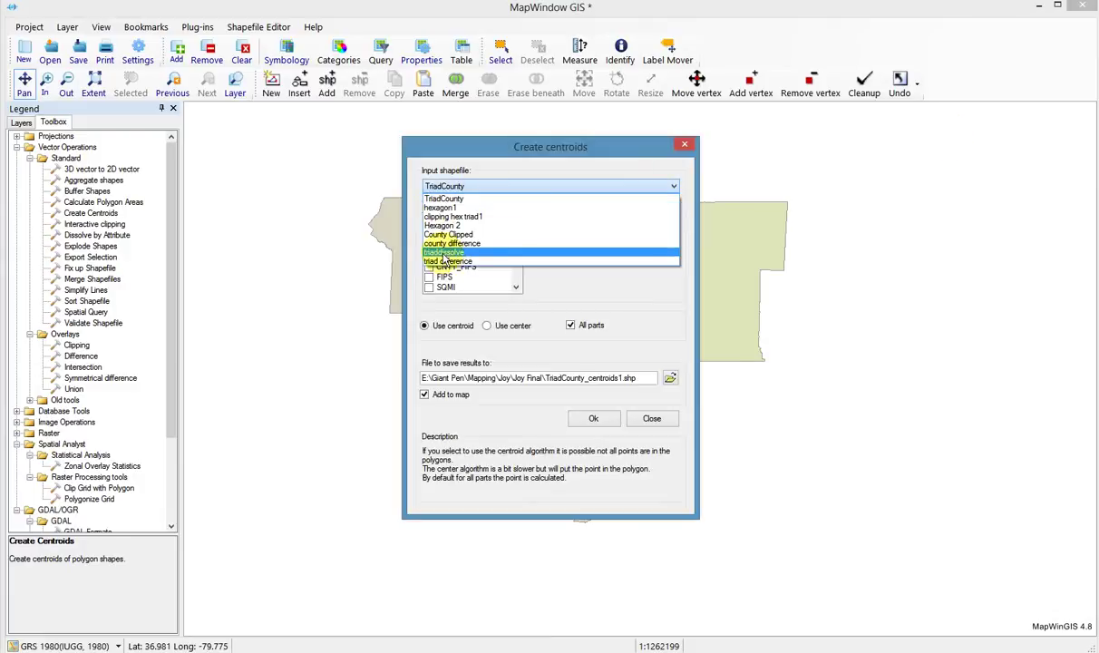
{"action": "left_click", "coordinate": [443, 254]}
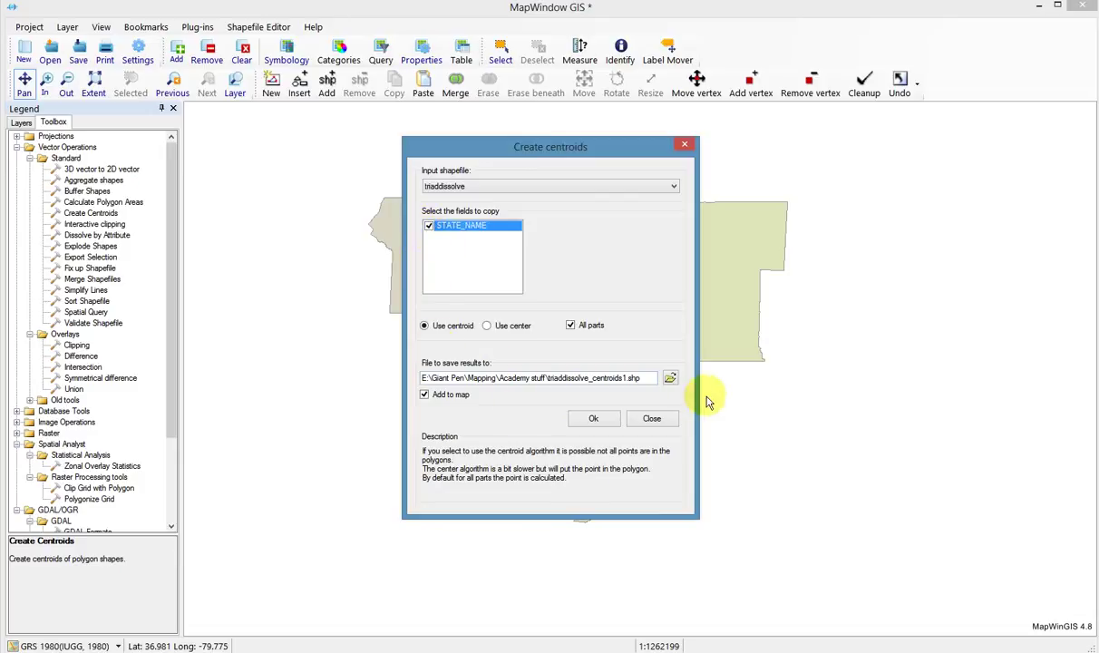
- Set the output file to triaddiss centroid.shp in Academy stuff and create the triaddissolve centroid
{"action": "left_click", "coordinate": [670, 380]}
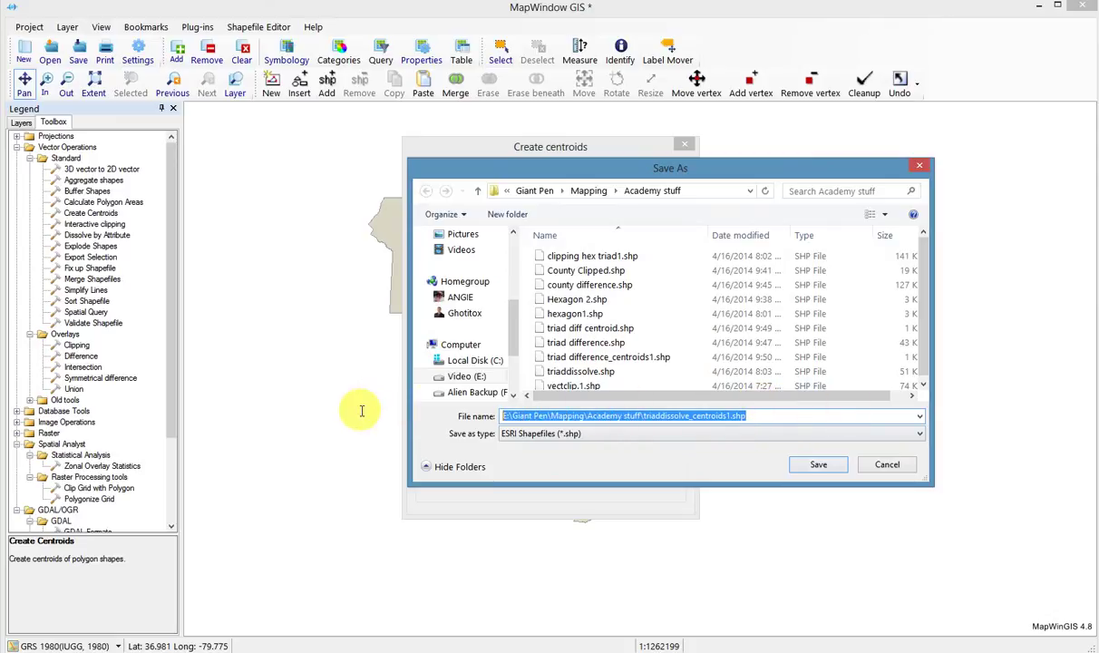
{"action": "type", "text": "triaddiss centroid"}
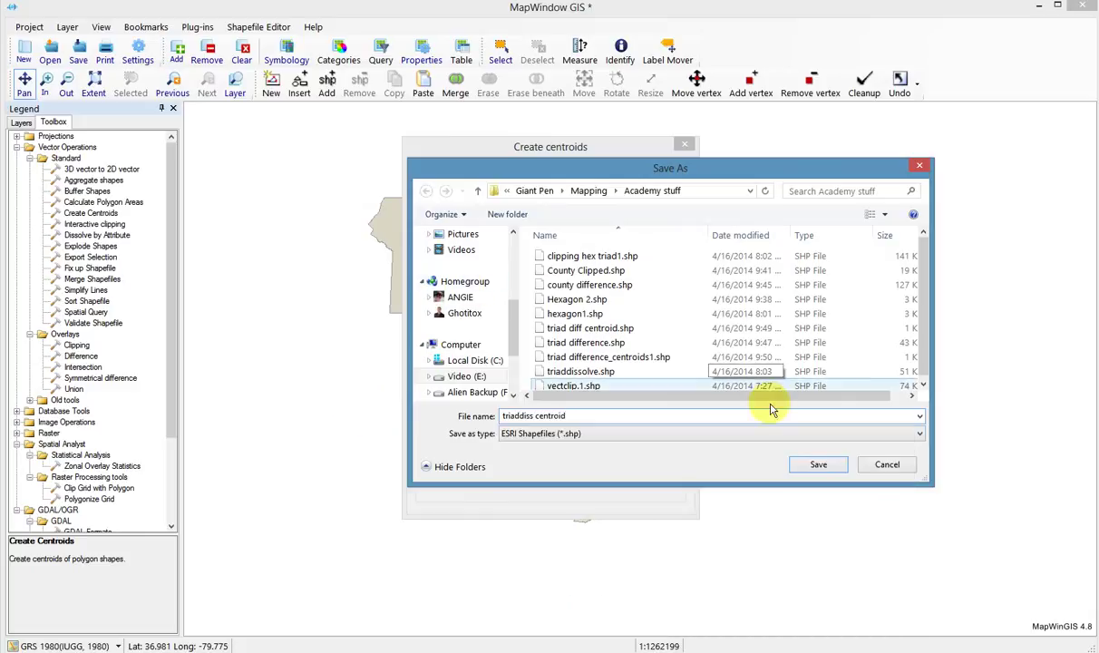
{"action": "left_click", "coordinate": [835, 467]}
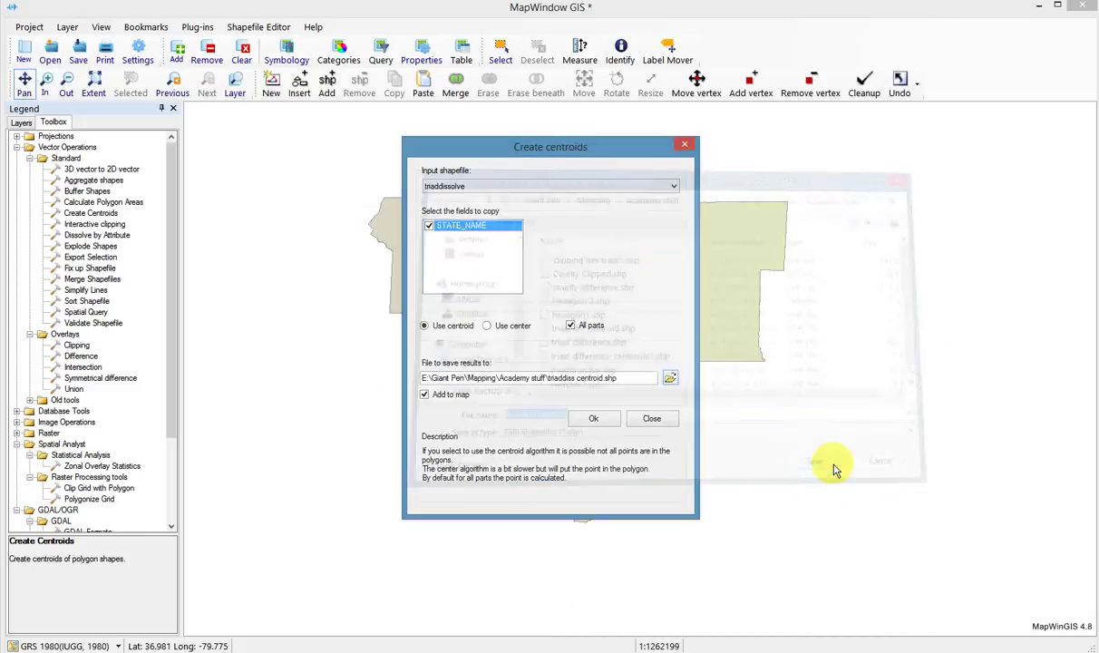
{"action": "left_click", "coordinate": [594, 418]}
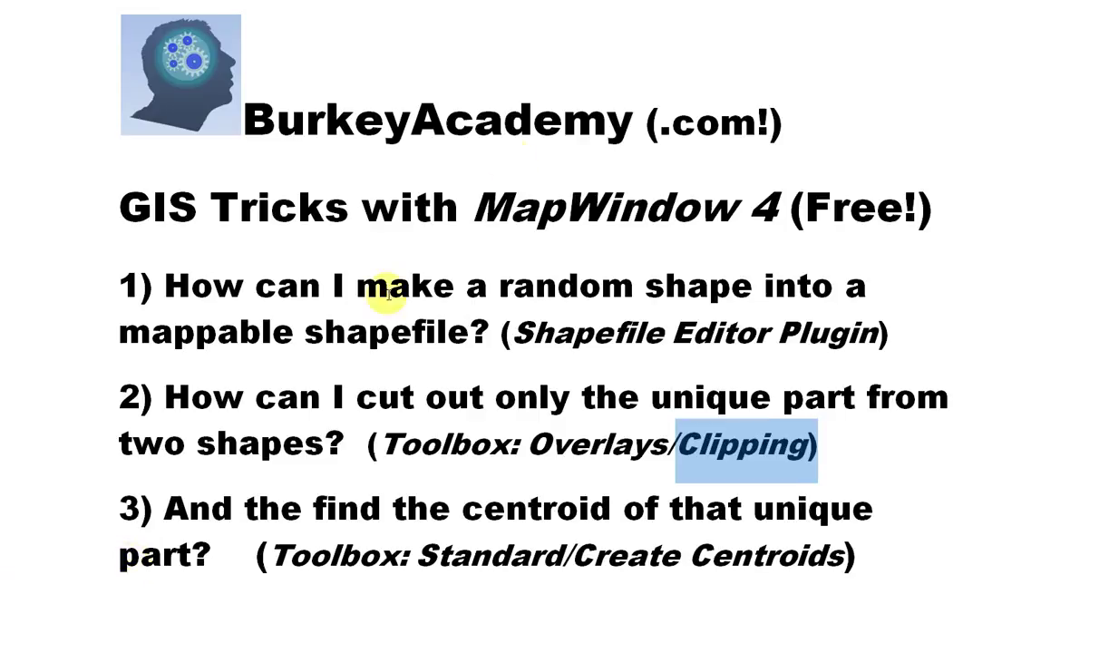
{"action": "left_click", "coordinate": [549, 270]}
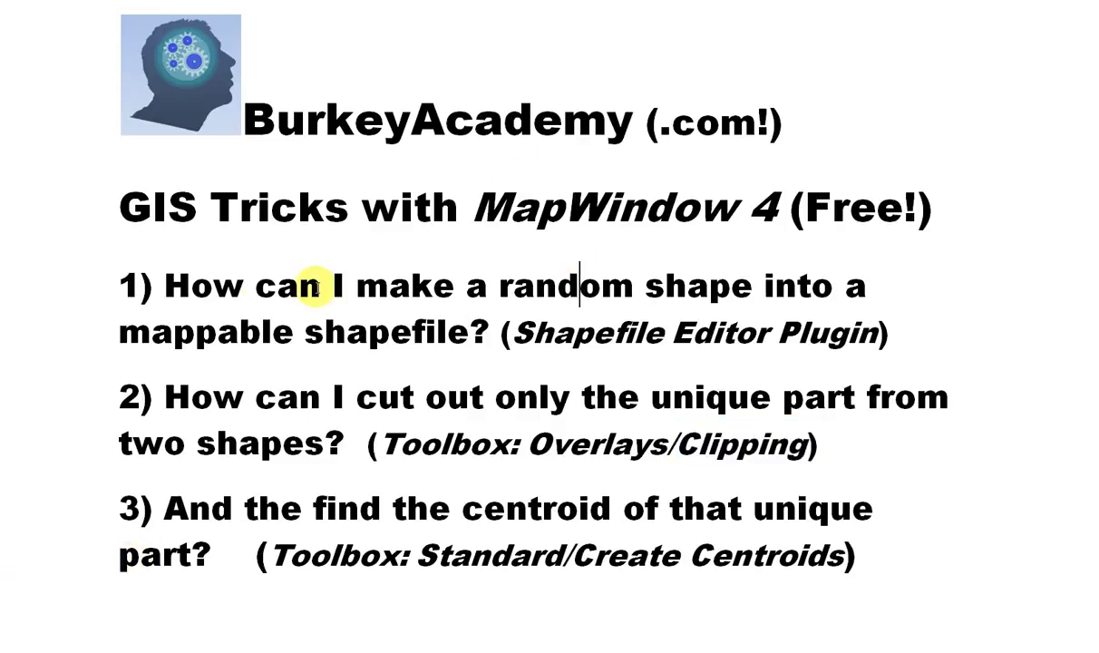